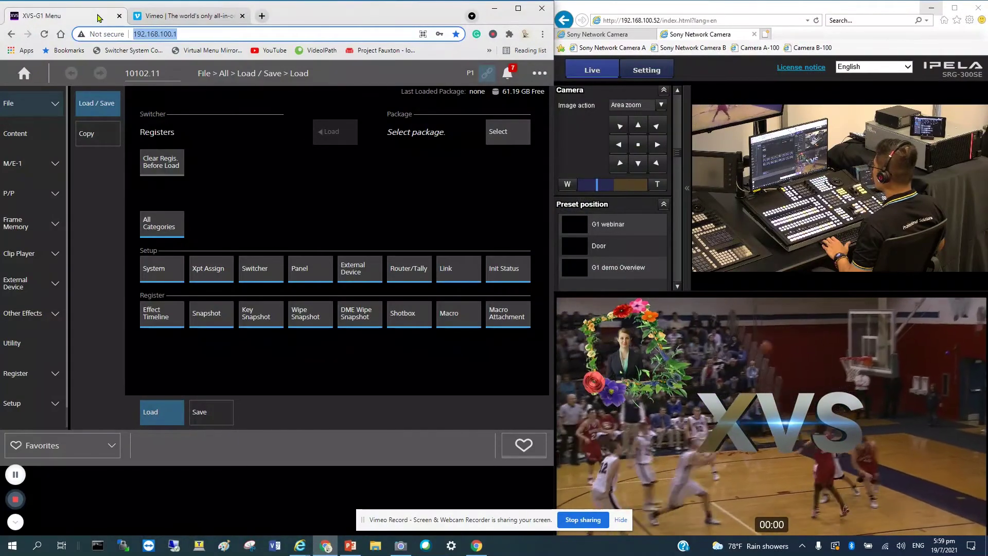
Drag an on-screen item from the bottom up to the top-right while the XVS-G1 Load/Save page stays open
{"action": "left_click_drag", "start_coordinate": [517, 520], "coordinate": [795, 23]}
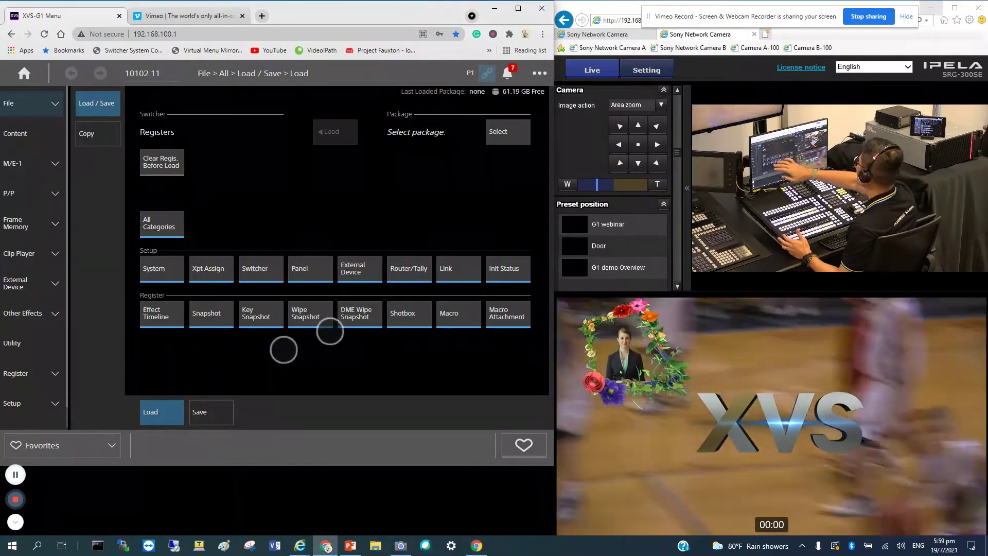
Visit FM1/FM2 Clip/Still Recall and the Content library, then return to Load/Save > Load for all files
{"action": "left_click", "coordinate": [30, 223]}
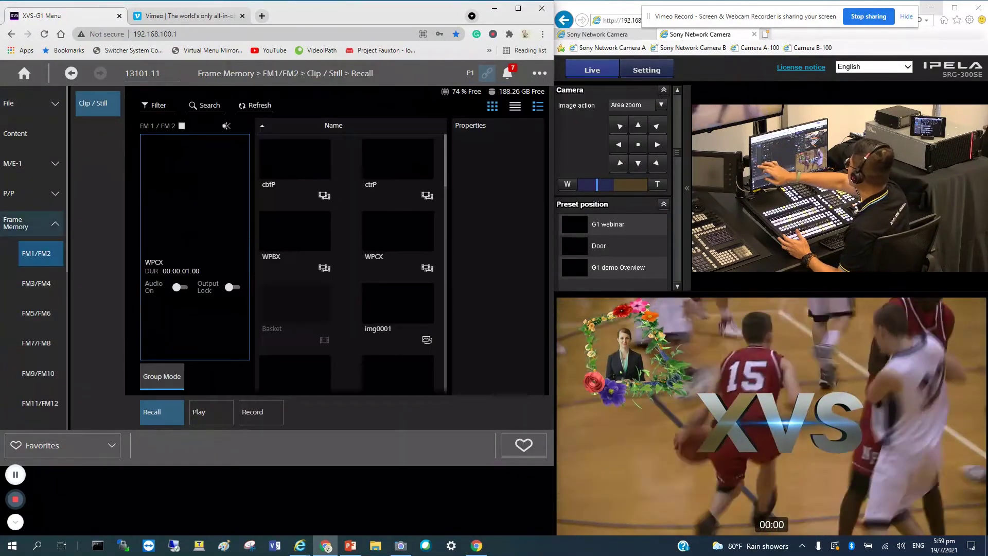
{"action": "left_click", "coordinate": [16, 134]}
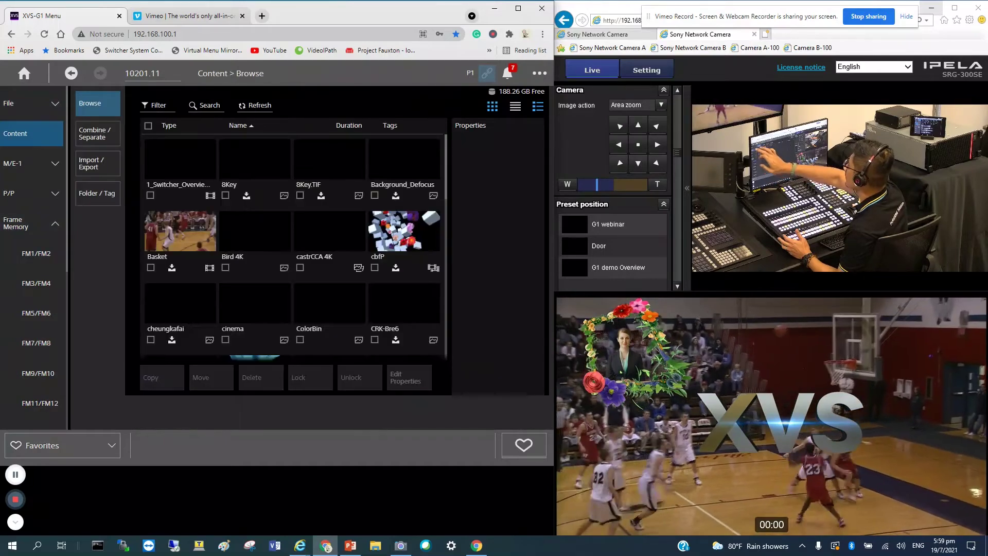
{"action": "left_click", "coordinate": [8, 102]}
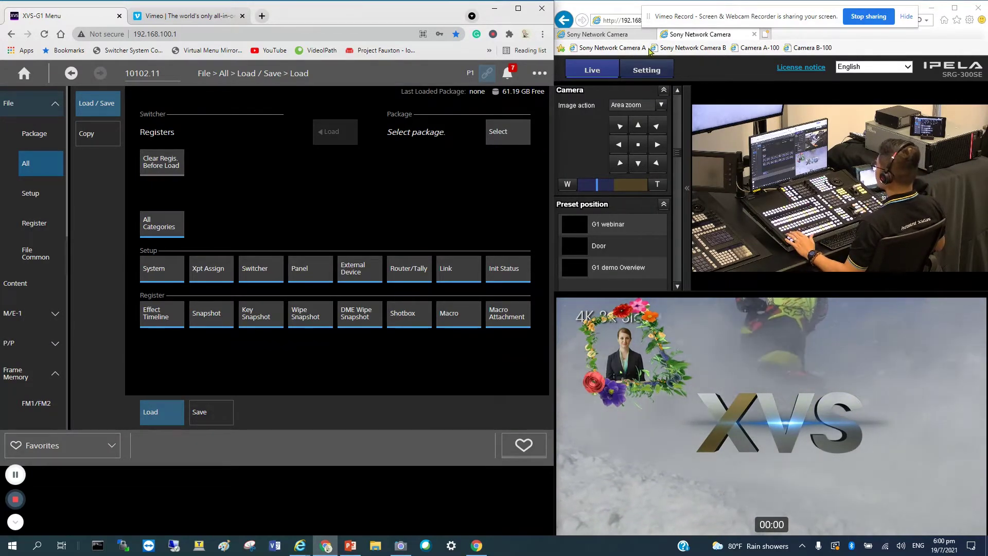
Switch to the SRG-300SE camera's live view of the processor unit and enlarge its window
{"action": "left_click", "coordinate": [627, 38]}
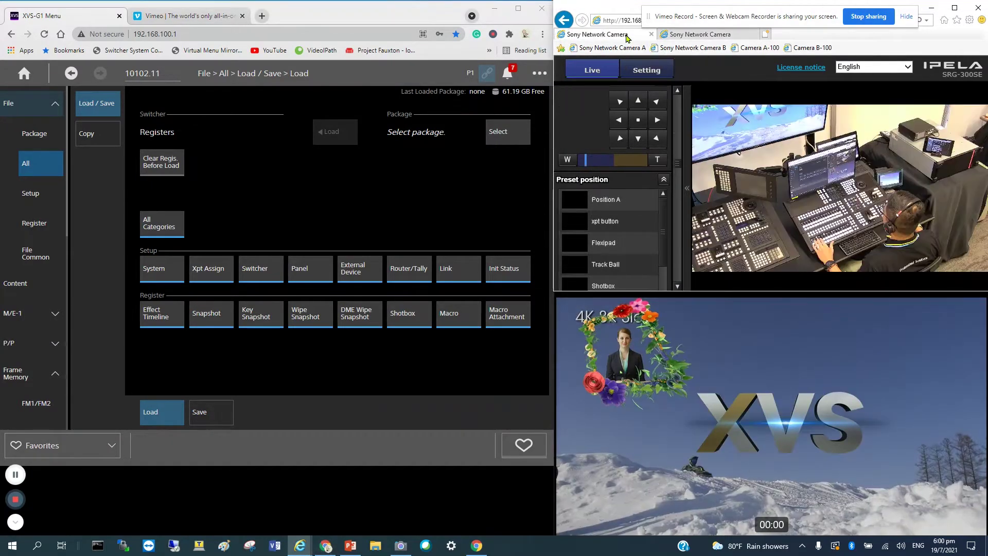
{"action": "left_click", "coordinate": [958, 9]}
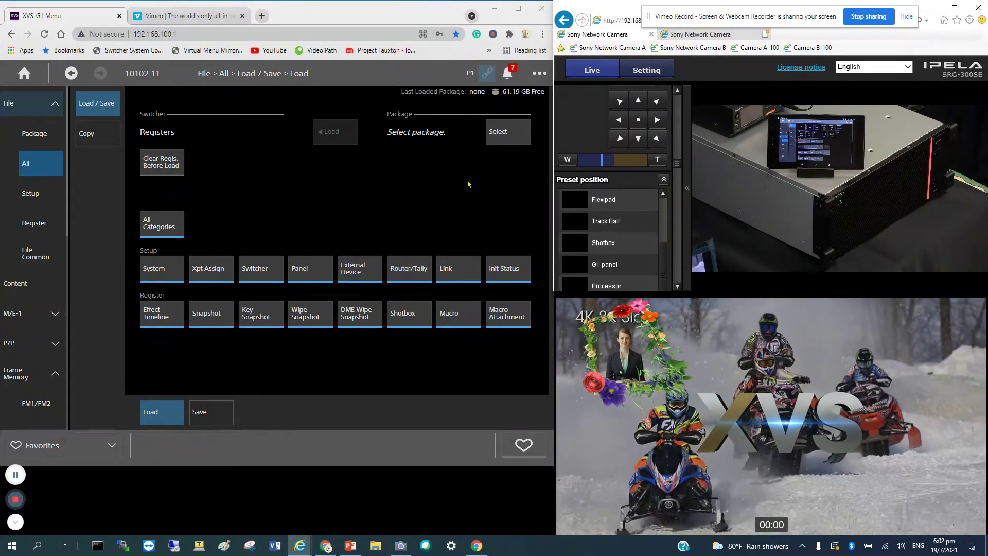
Open a second XVS-G1 Menu tab from the bookmarks as Panel 1, then go back to the first tab
{"action": "left_click", "coordinate": [269, 18]}
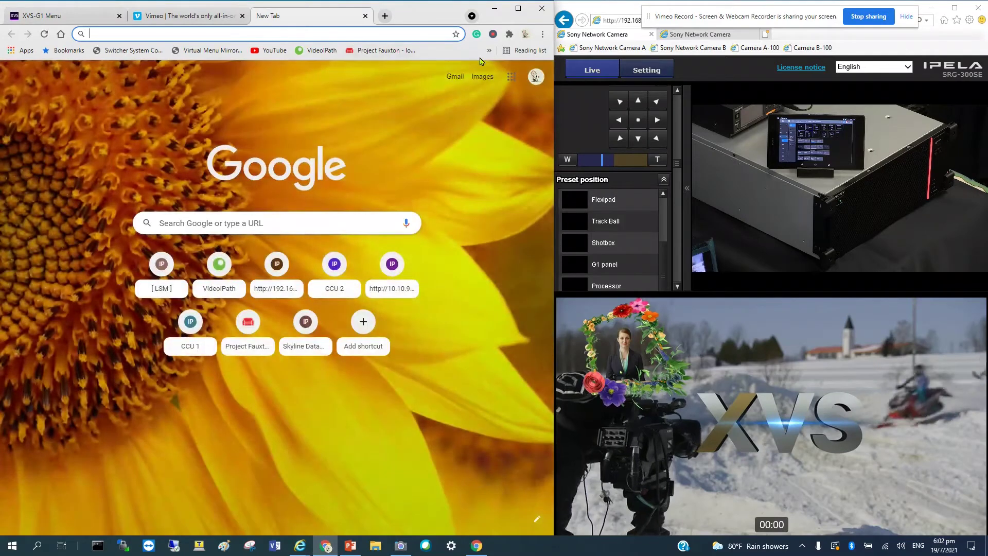
{"action": "left_click", "coordinate": [489, 51]}
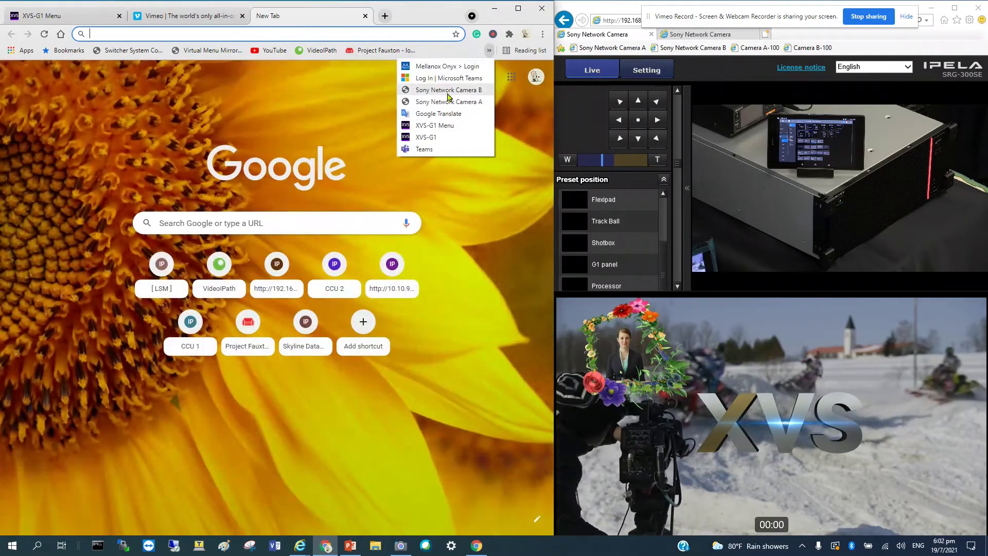
{"action": "left_click", "coordinate": [435, 125]}
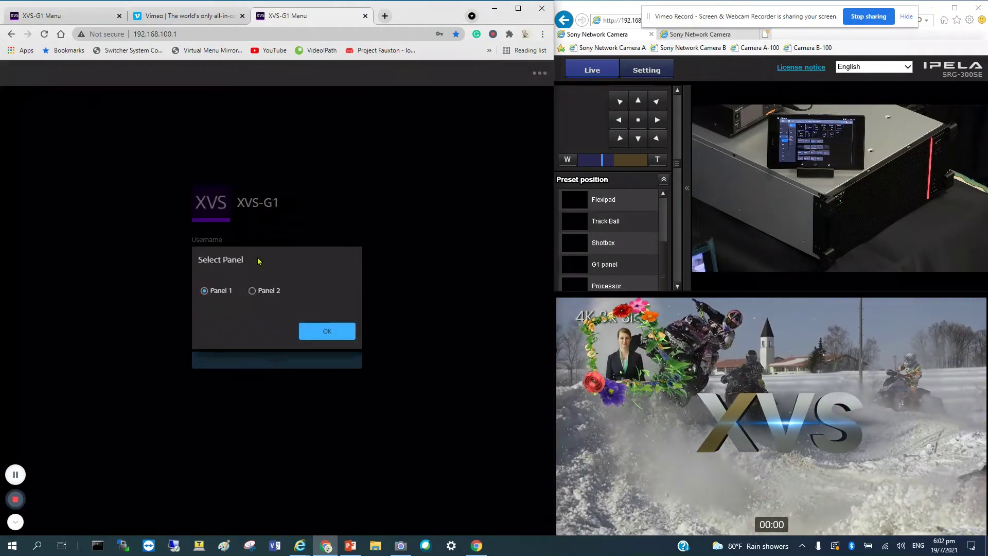
{"action": "left_click", "coordinate": [316, 333]}
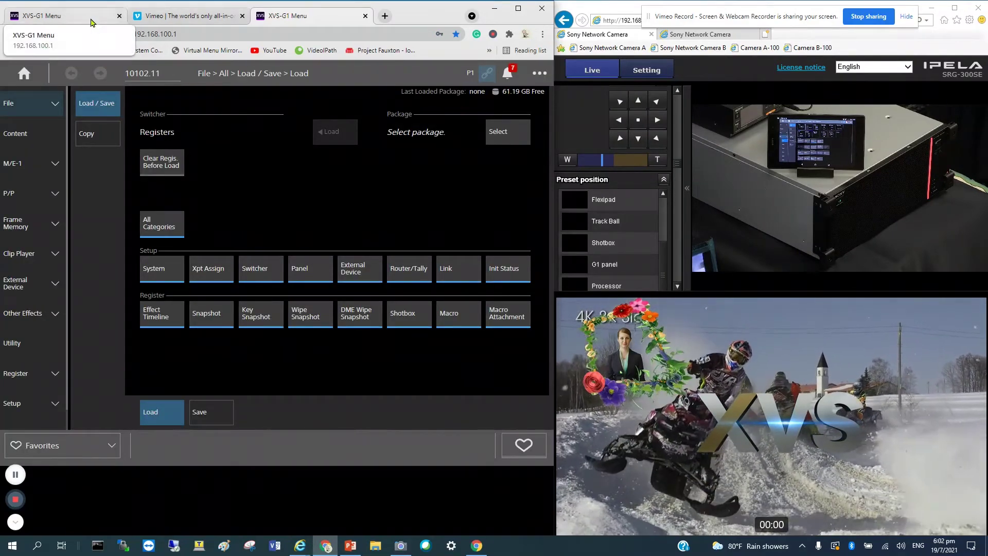
{"action": "left_click", "coordinate": [92, 22]}
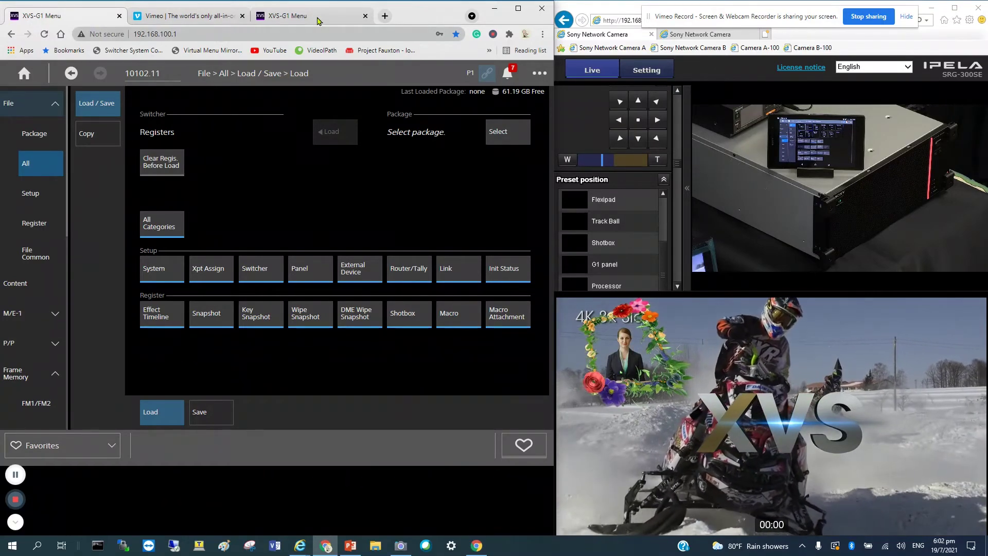
Maximize the camera viewer and recall the 'xpt button' preset showing the crosspoint rows
{"action": "left_click", "coordinate": [954, 9]}
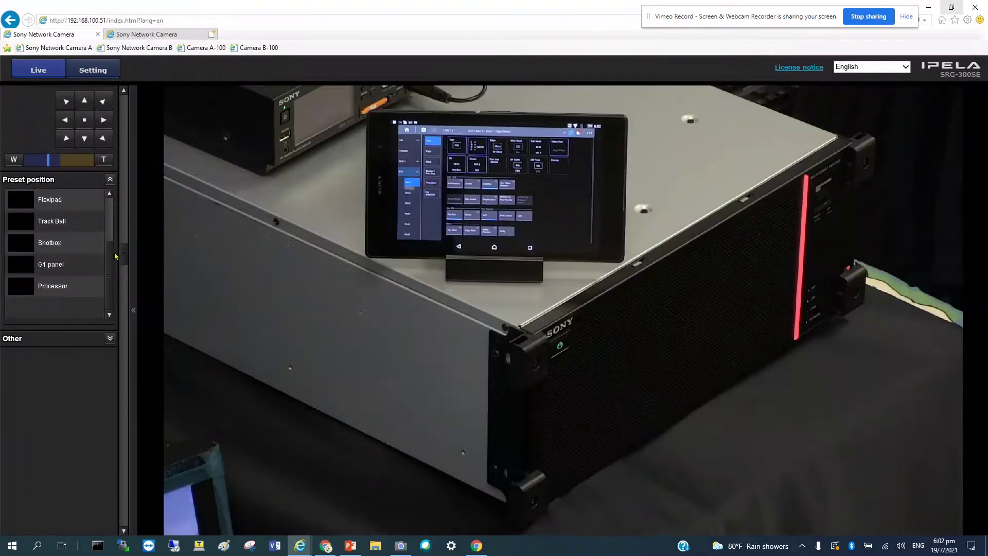
{"action": "scroll", "coordinate": [115, 227], "scroll_direction": "up", "scroll_amount": 2}
{"action": "left_click", "coordinate": [70, 213]}
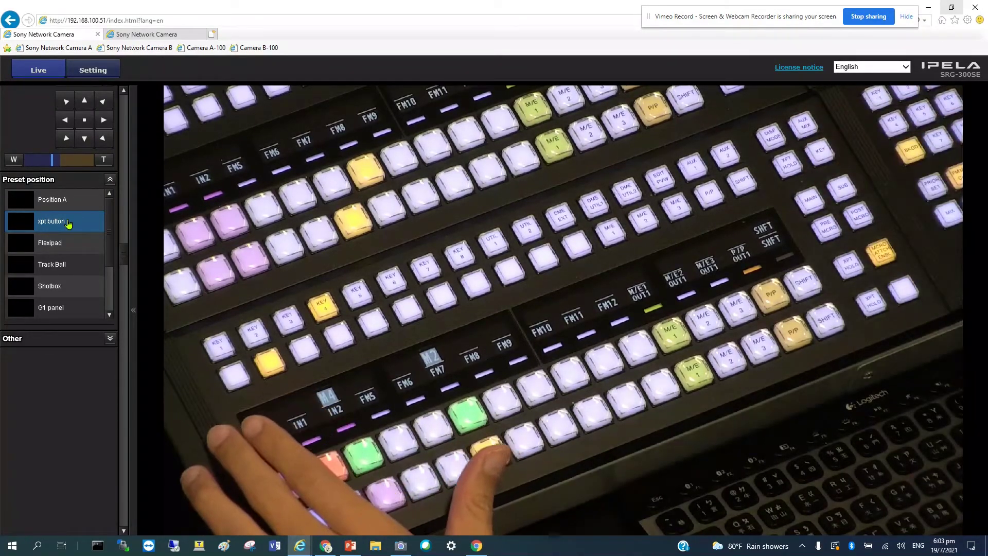
Recall the Flexipad preset, re-centre the shot on the M9 key and zoom out slightly
{"action": "left_click", "coordinate": [65, 242]}
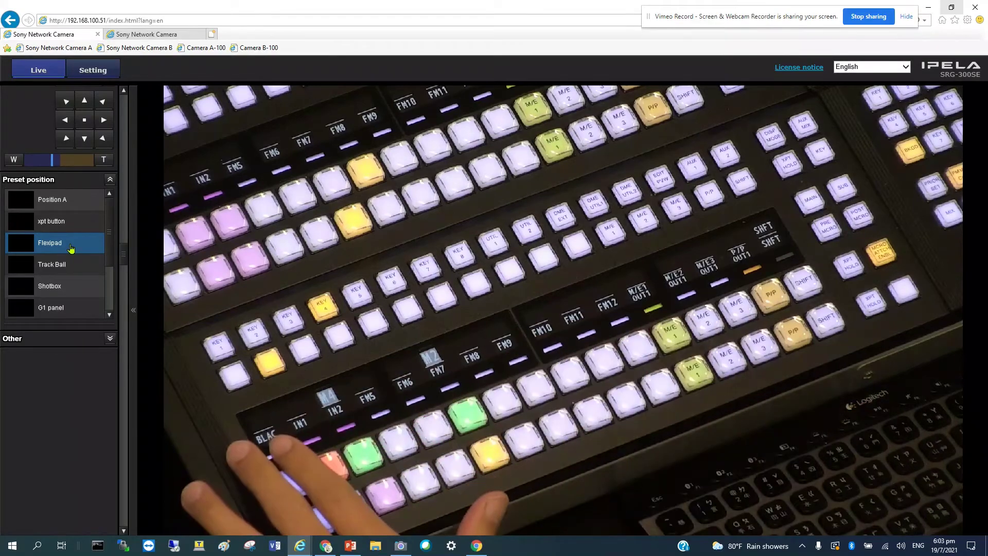
{"action": "left_click", "coordinate": [71, 248]}
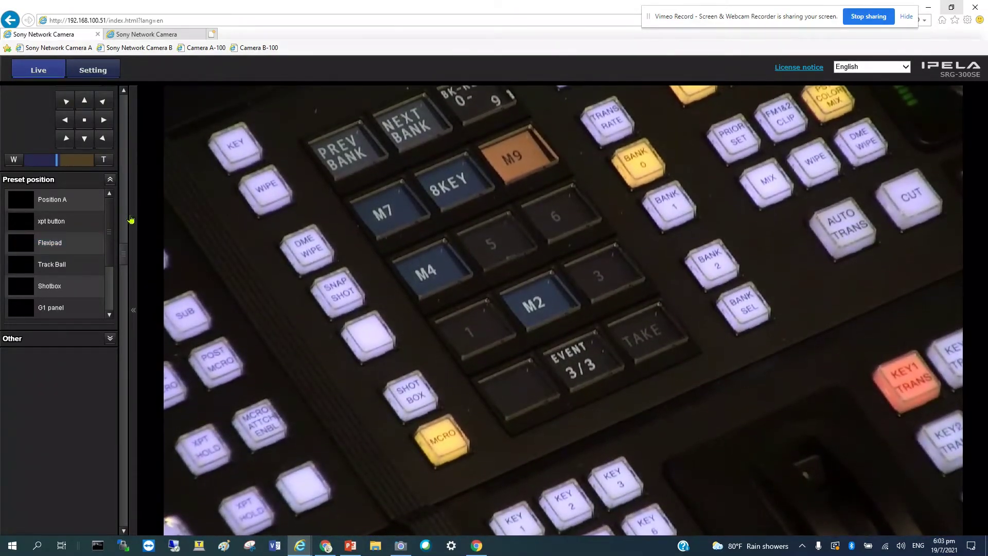
{"action": "left_click", "coordinate": [536, 159]}
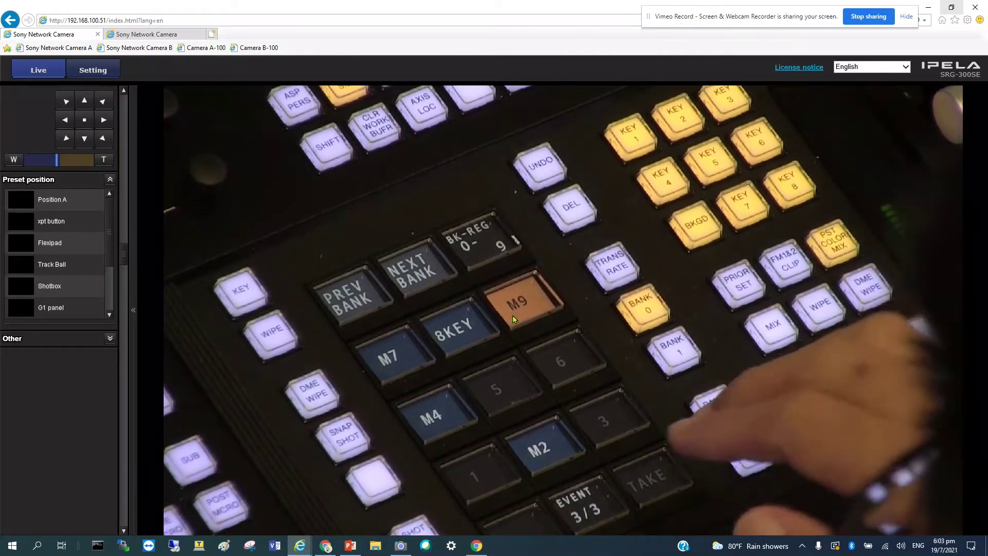
{"action": "left_click", "coordinate": [539, 361]}
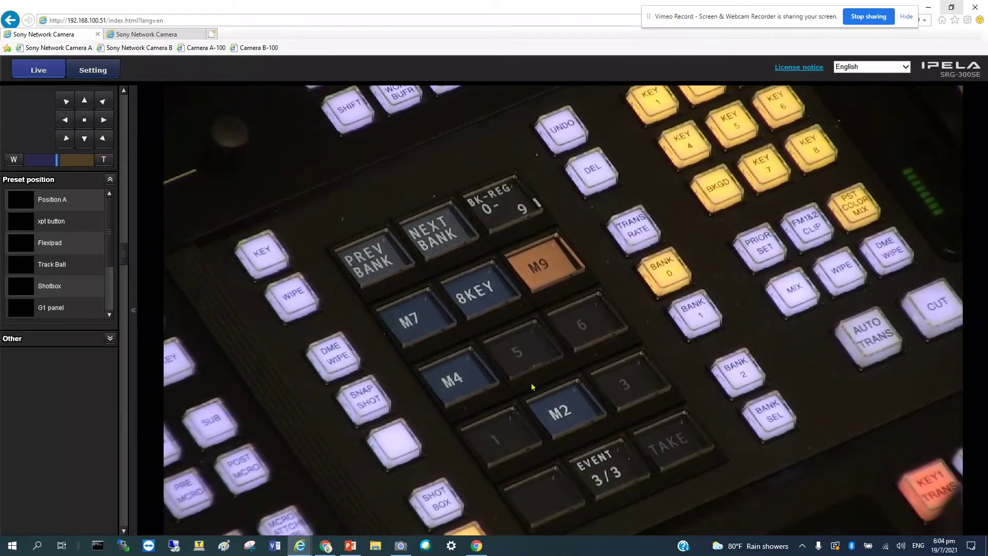
{"action": "left_click", "coordinate": [11, 161]}
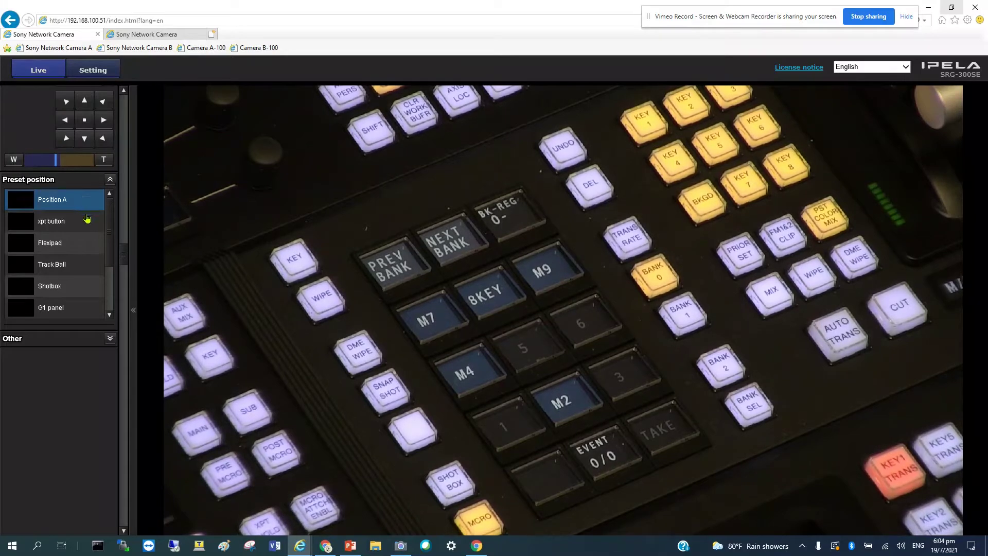
Recall the G1 panel preset and centre the view on the NORM/REV key area
{"action": "left_click", "coordinate": [81, 263]}
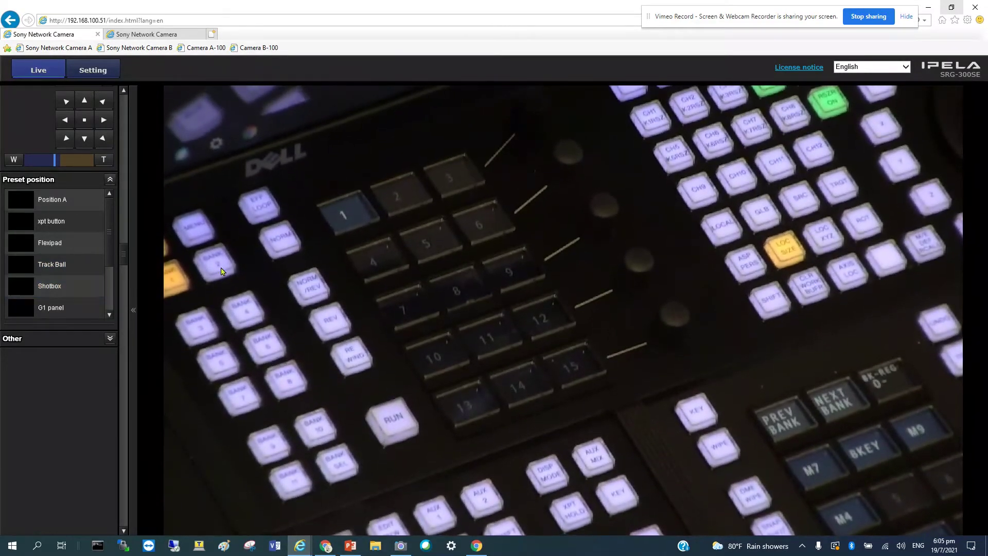
{"action": "left_click", "coordinate": [297, 308]}
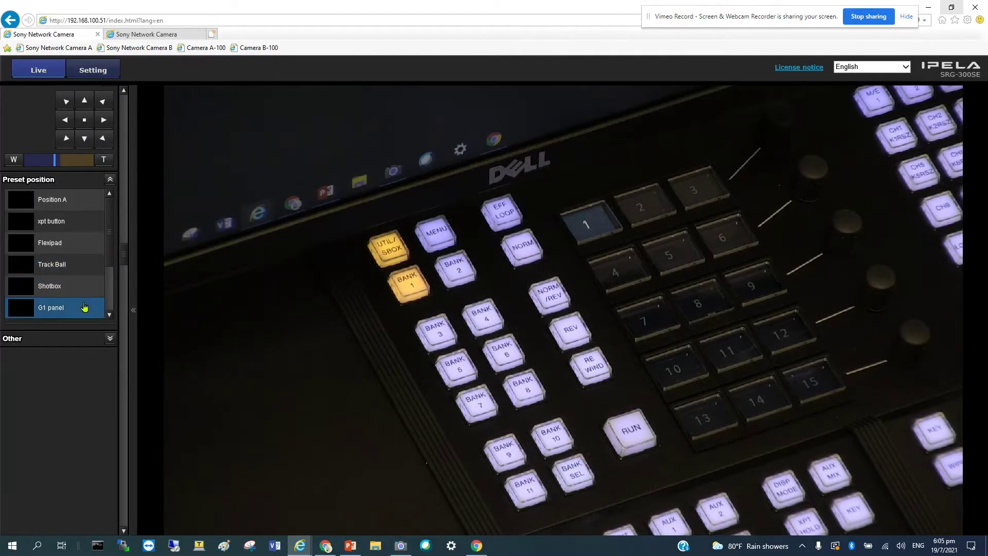
Recall the Shotbox preset to frame the fader lever, KEY 1–8, CUT and AUTO TRANS buttons
{"action": "left_click", "coordinate": [85, 286]}
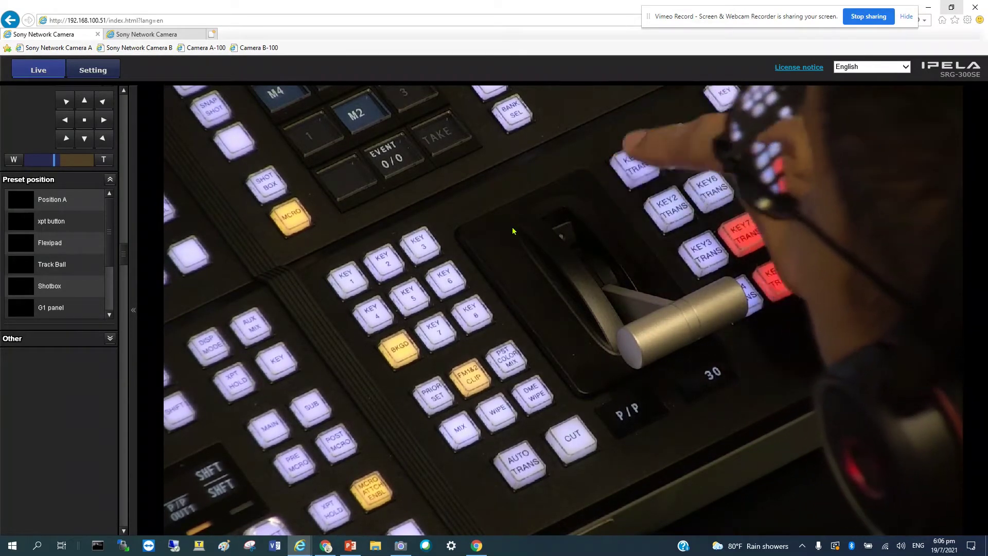
Restore the camera viewer to a smaller window at the right, beside the XVS-G1 Menu
{"action": "left_click", "coordinate": [951, 7]}
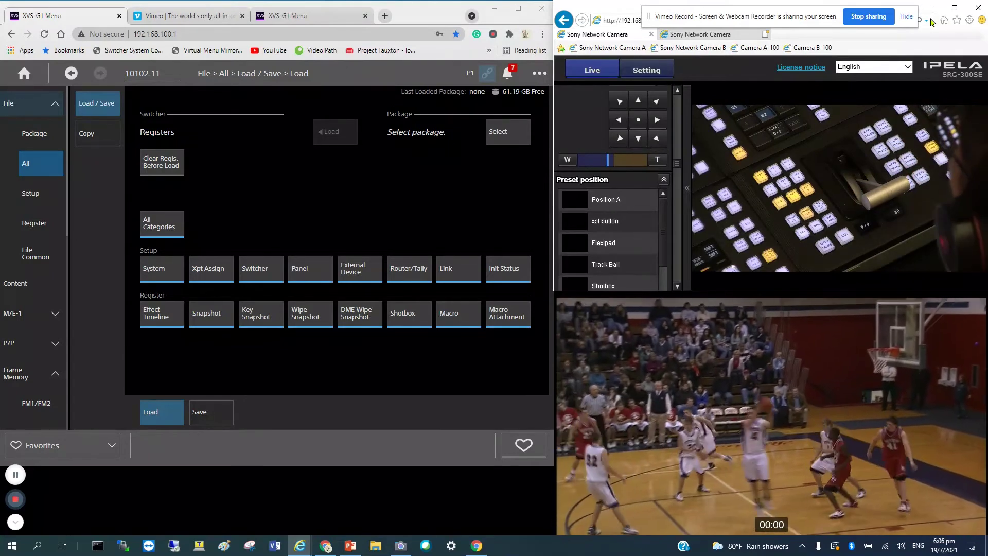
Recall the G1 panel preset from the Preset position list for a wide shot of the whole panel
{"action": "scroll", "coordinate": [626, 227], "scroll_direction": "down", "scroll_amount": 2}
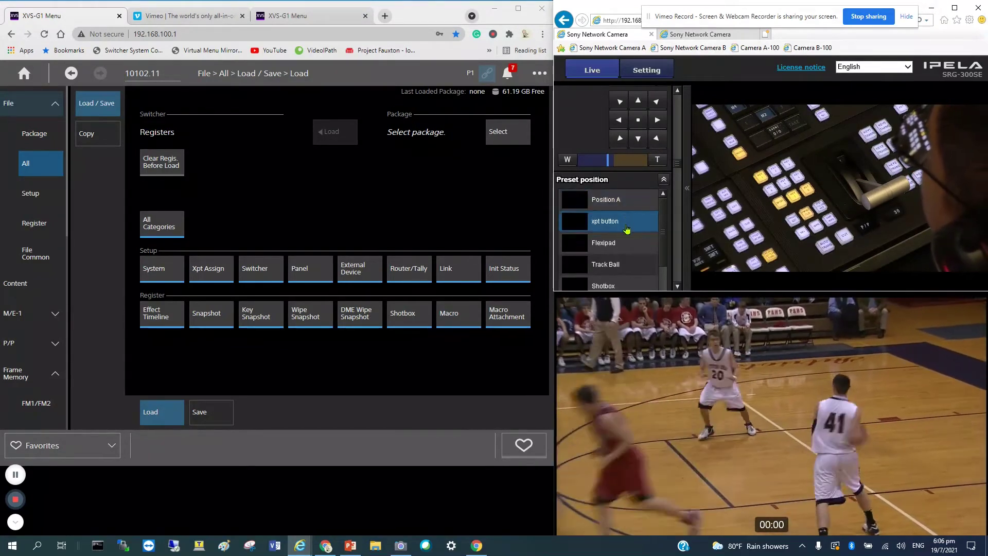
{"action": "scroll", "coordinate": [630, 237], "scroll_direction": "up", "scroll_amount": 2}
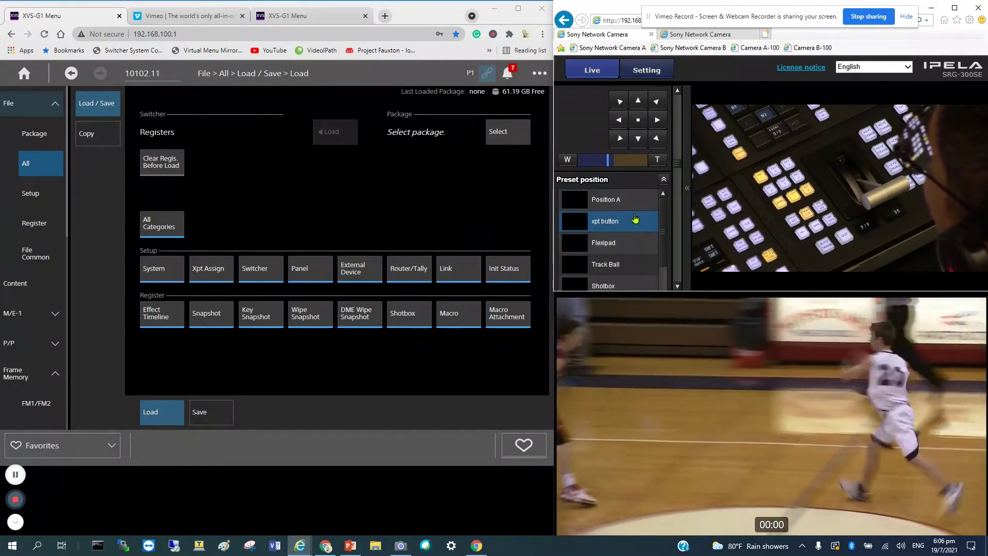
{"action": "scroll", "coordinate": [630, 247], "scroll_direction": "down", "scroll_amount": 2}
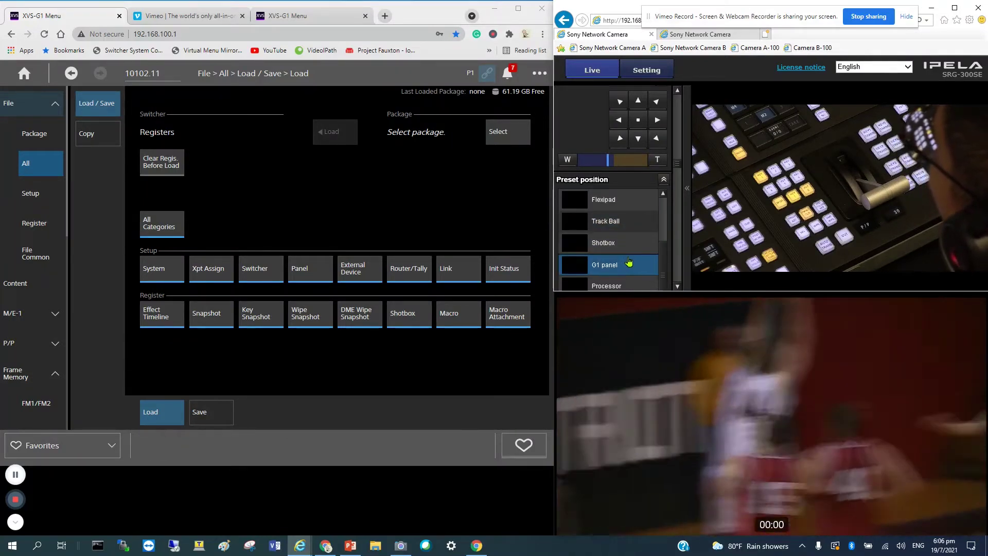
{"action": "left_click", "coordinate": [629, 263]}
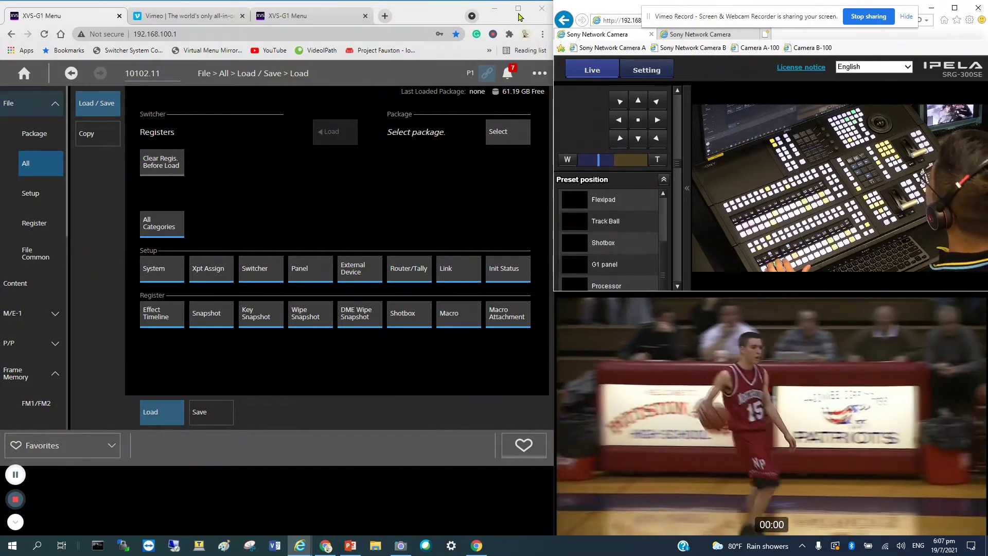
Maximize the menu, view the FM1/FM2 Clip/Still Recall page, then return to File Load
{"action": "left_click", "coordinate": [518, 9]}
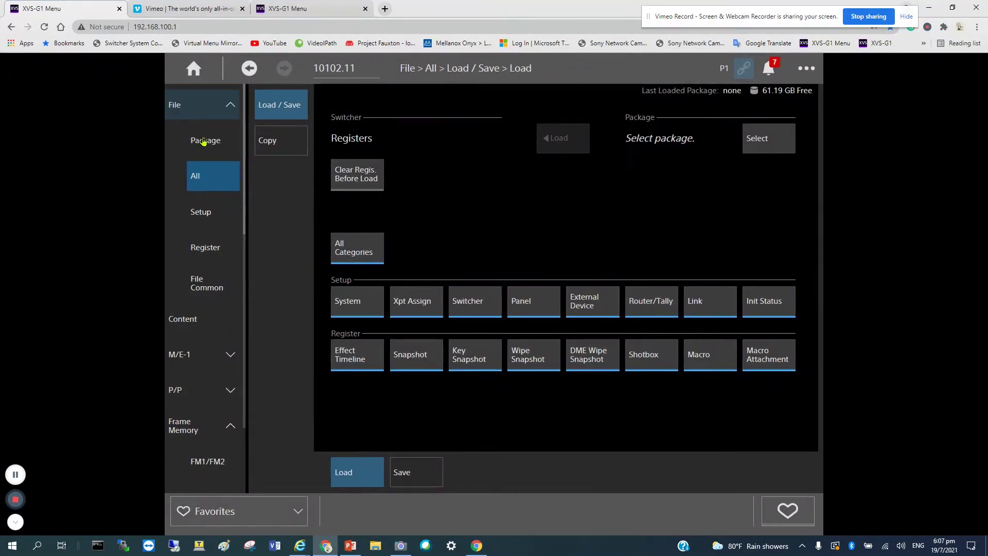
{"action": "left_click", "coordinate": [232, 107]}
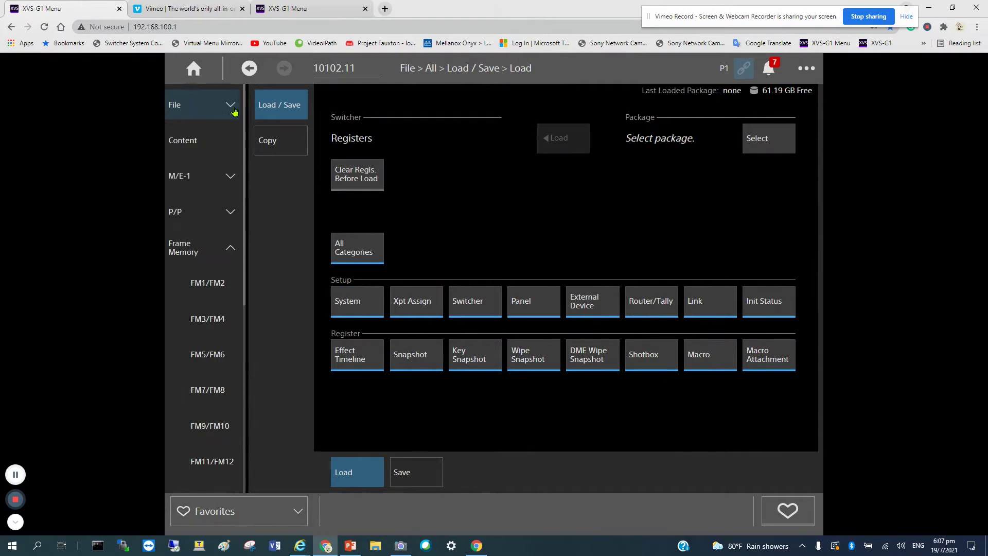
{"action": "left_click", "coordinate": [231, 252]}
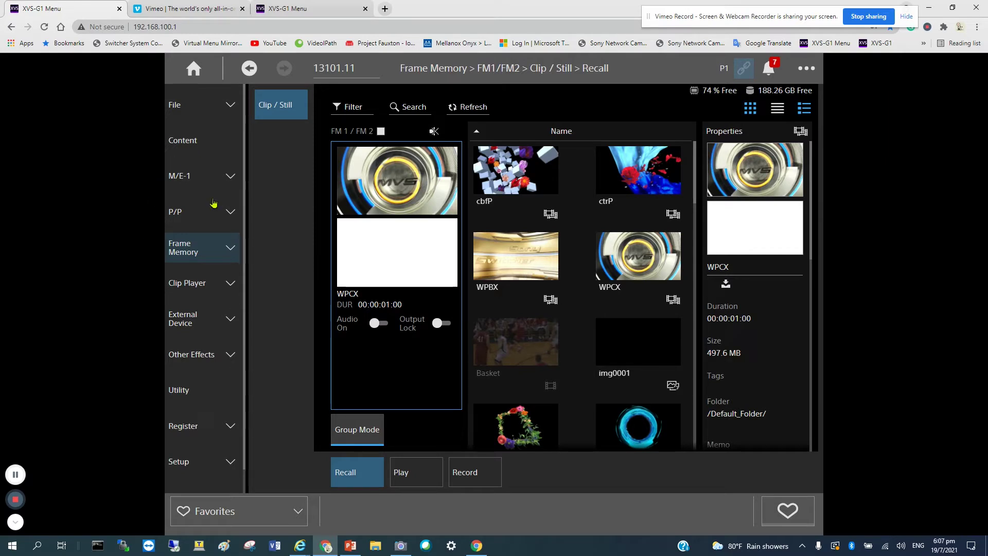
{"action": "left_click", "coordinate": [194, 71]}
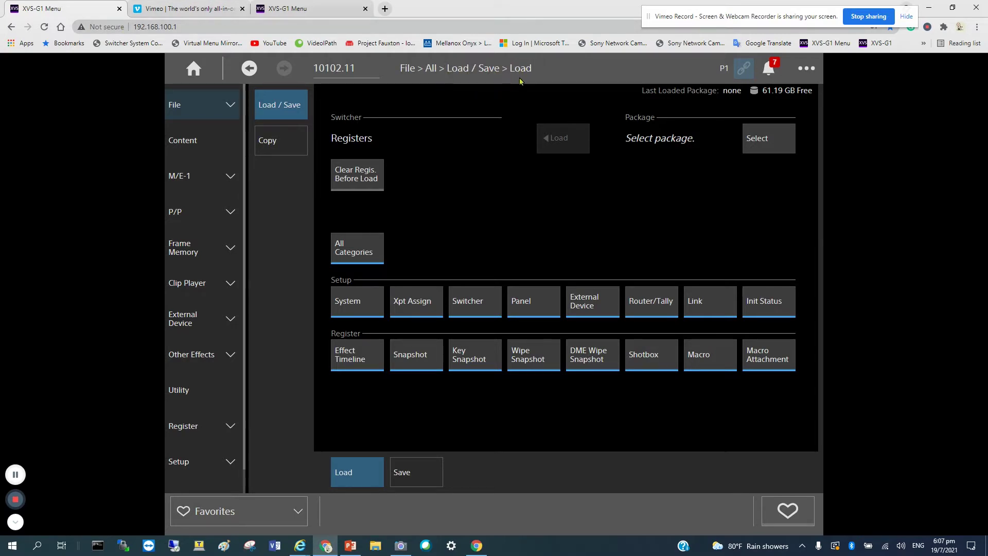
Open System Configuration and view the Aux Remote Panel and System Controller settings
{"action": "left_click", "coordinate": [809, 73]}
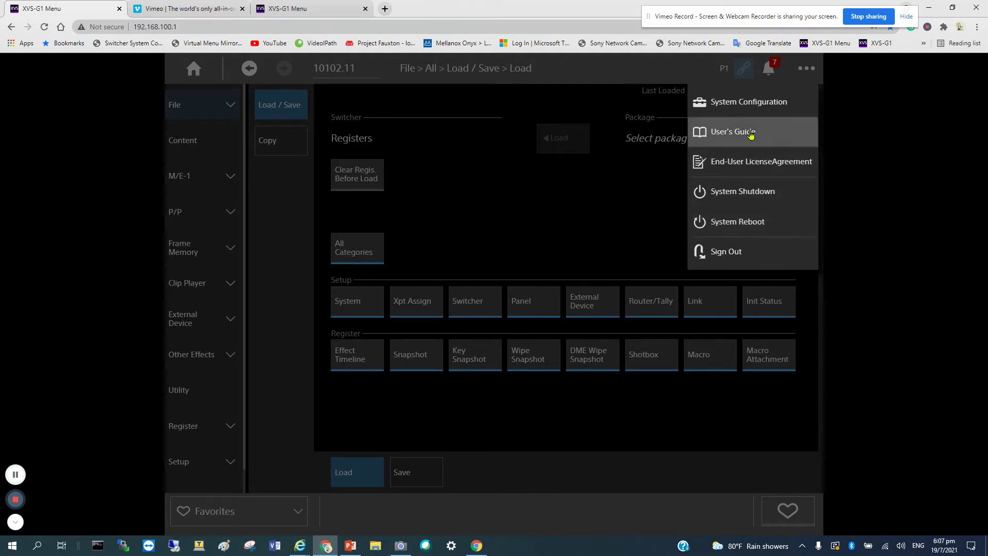
{"action": "left_click", "coordinate": [763, 103]}
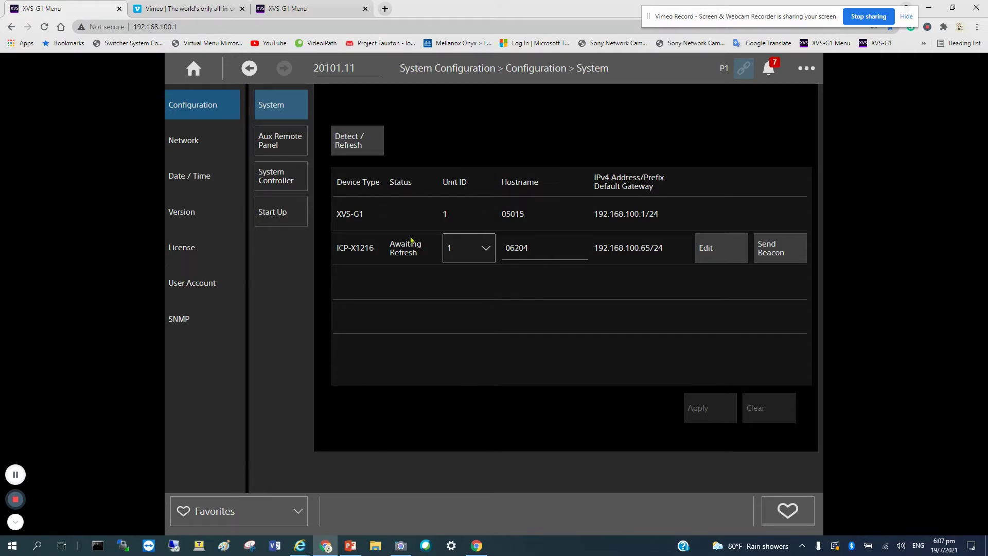
{"action": "left_click", "coordinate": [282, 149]}
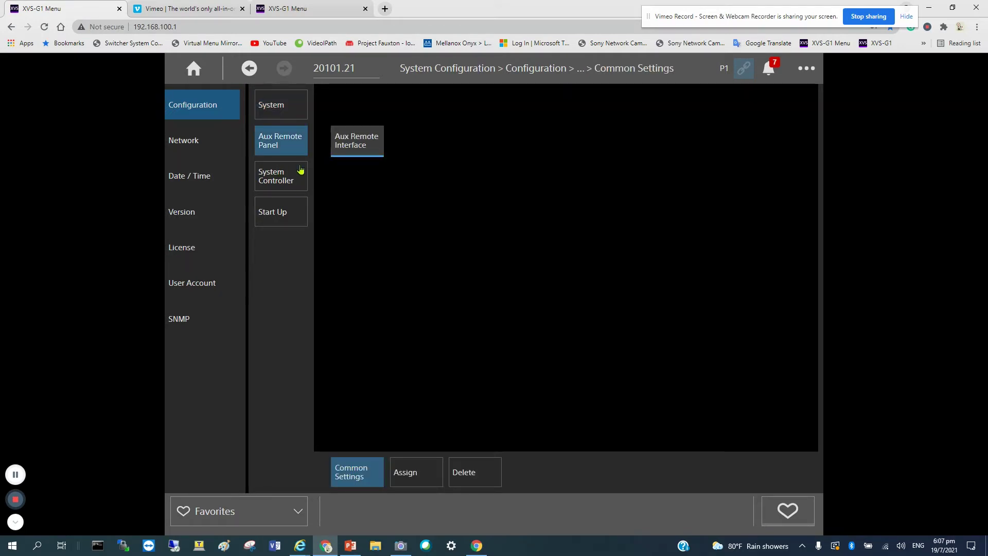
{"action": "left_click", "coordinate": [289, 189]}
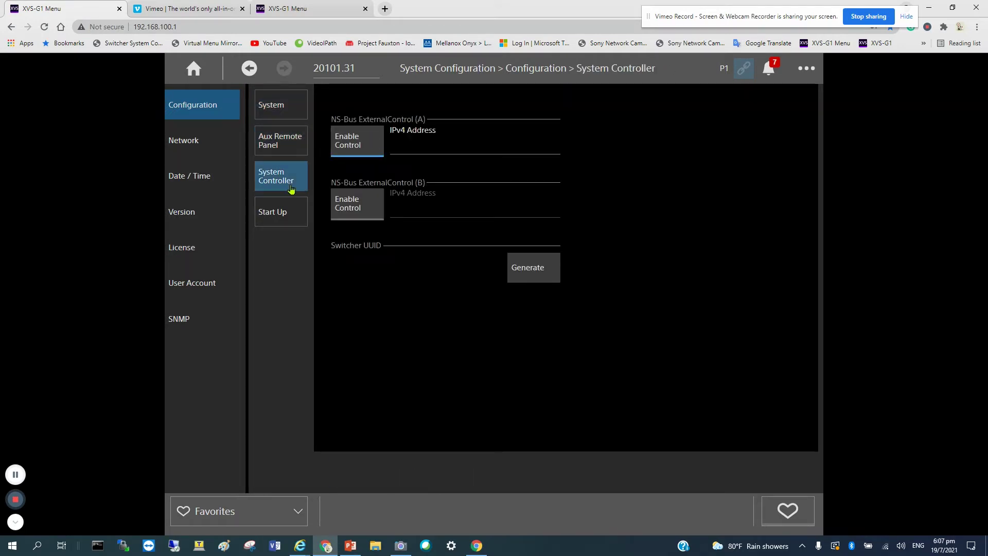
View the Network settings, checking Default Gateway without changing it
{"action": "left_click", "coordinate": [192, 151]}
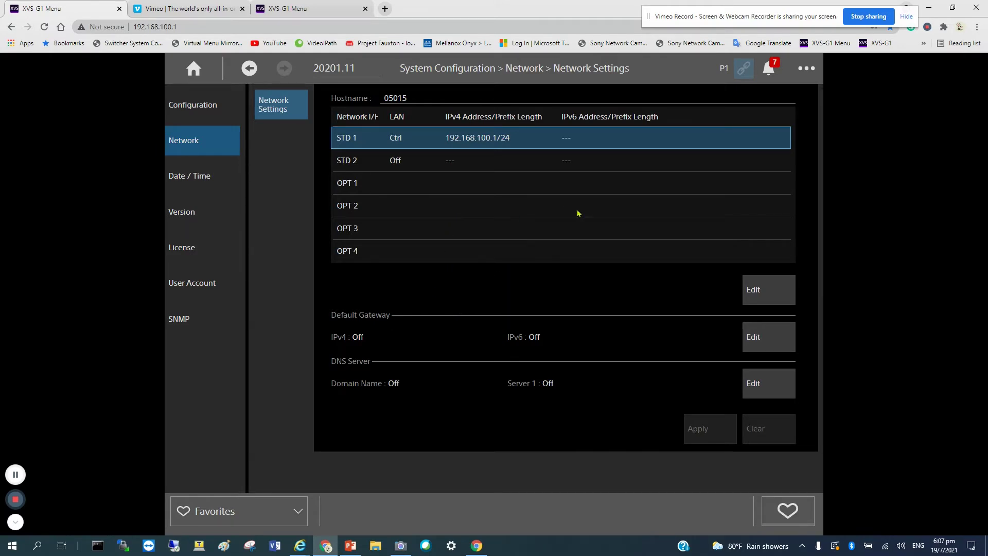
{"action": "left_click", "coordinate": [769, 340]}
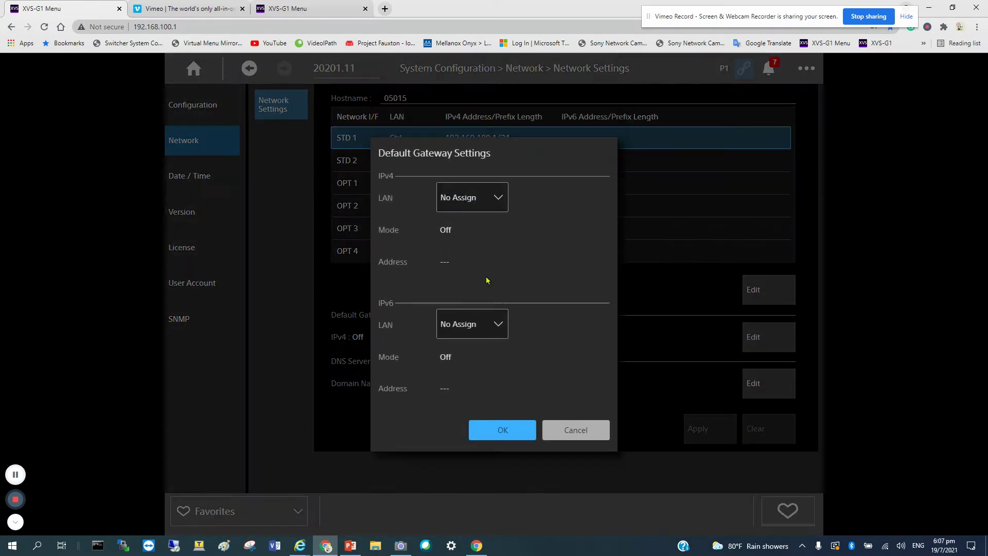
{"action": "left_click", "coordinate": [575, 431]}
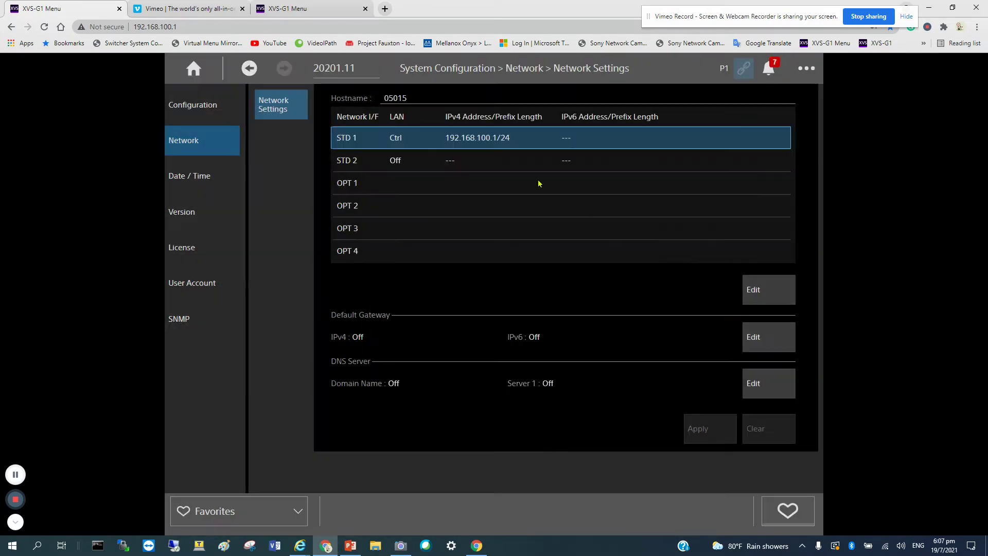
Check the Date/Time, Version, License and User Account pages
{"action": "left_click", "coordinate": [206, 184]}
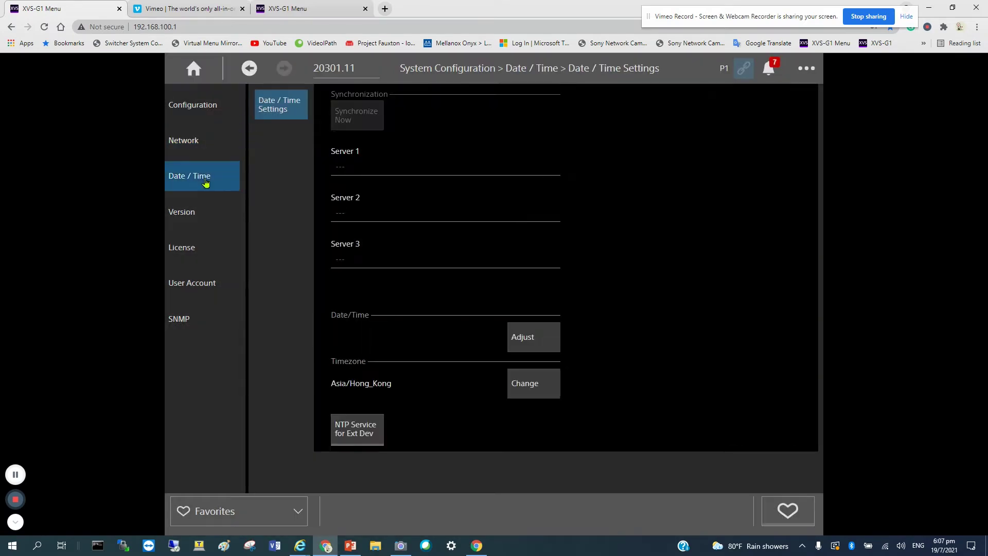
{"action": "left_click", "coordinate": [206, 219]}
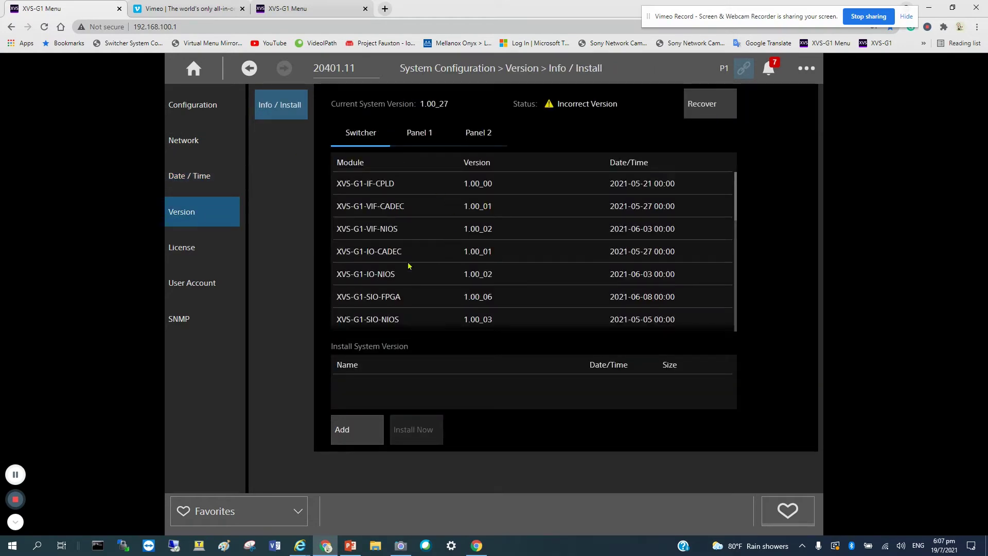
{"action": "left_click", "coordinate": [195, 248]}
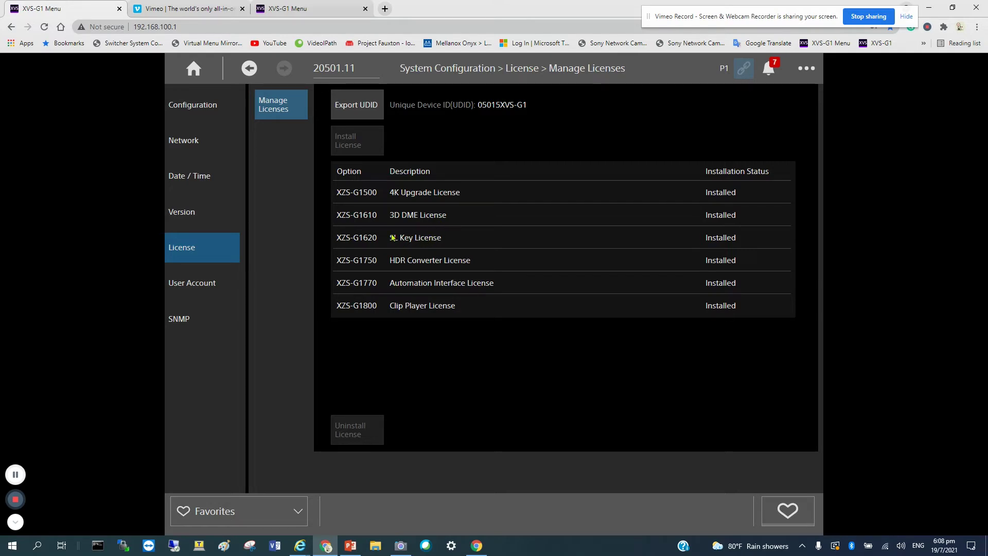
{"action": "left_click", "coordinate": [203, 290]}
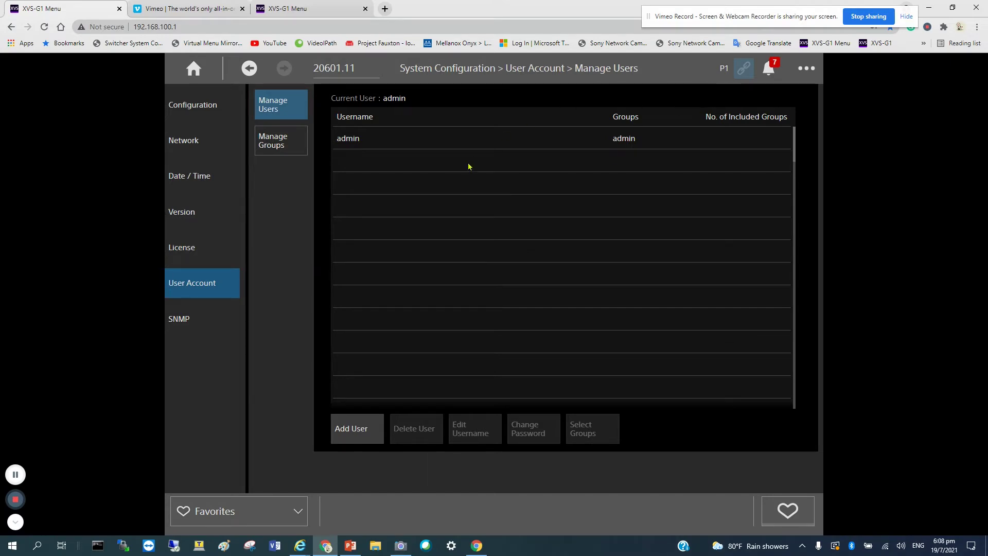
Return home and open Content Browse in the third menu tab, then go back to the first tab
{"action": "left_click", "coordinate": [194, 76]}
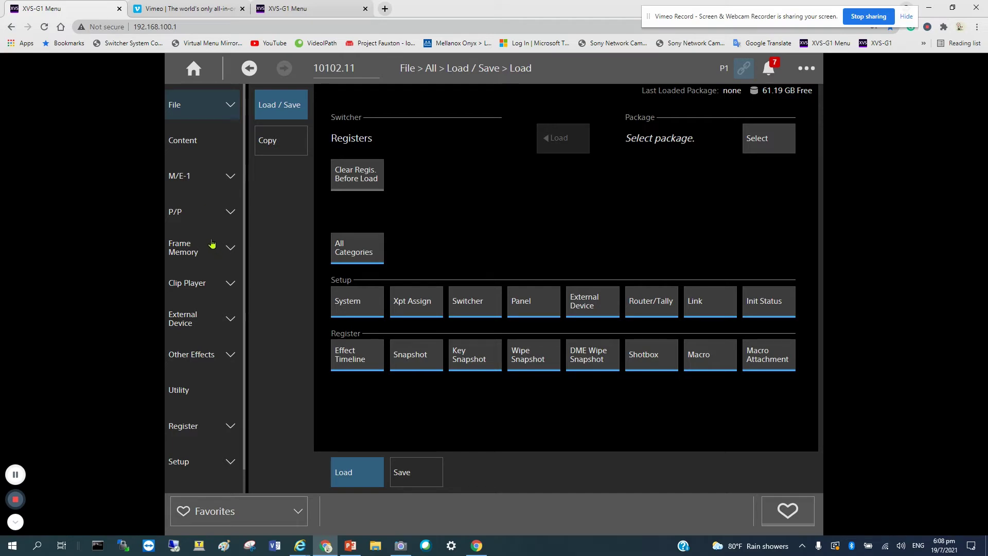
{"action": "scroll", "coordinate": [213, 244], "scroll_direction": "down", "scroll_amount": 1}
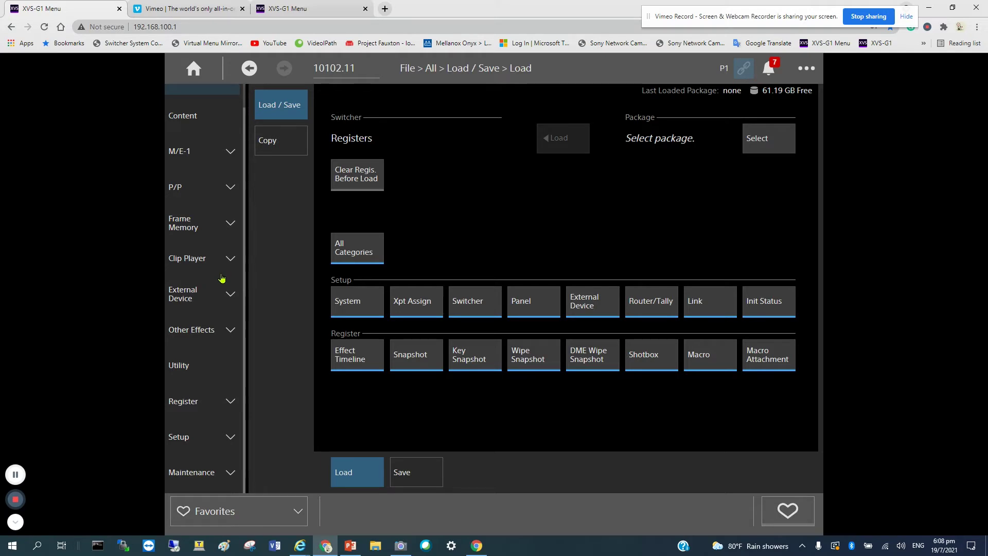
{"action": "scroll", "coordinate": [219, 282], "scroll_direction": "up", "scroll_amount": 1}
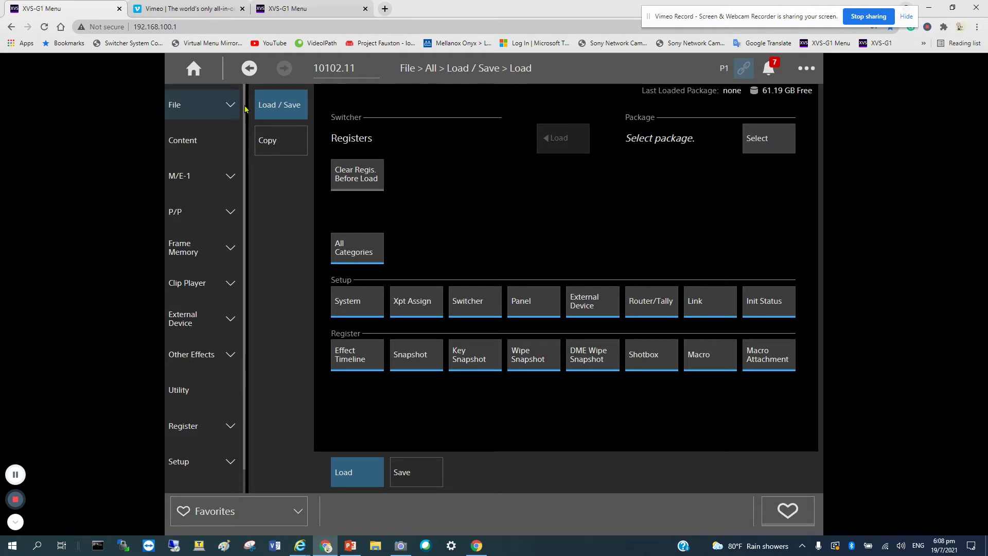
{"action": "left_click", "coordinate": [294, 10]}
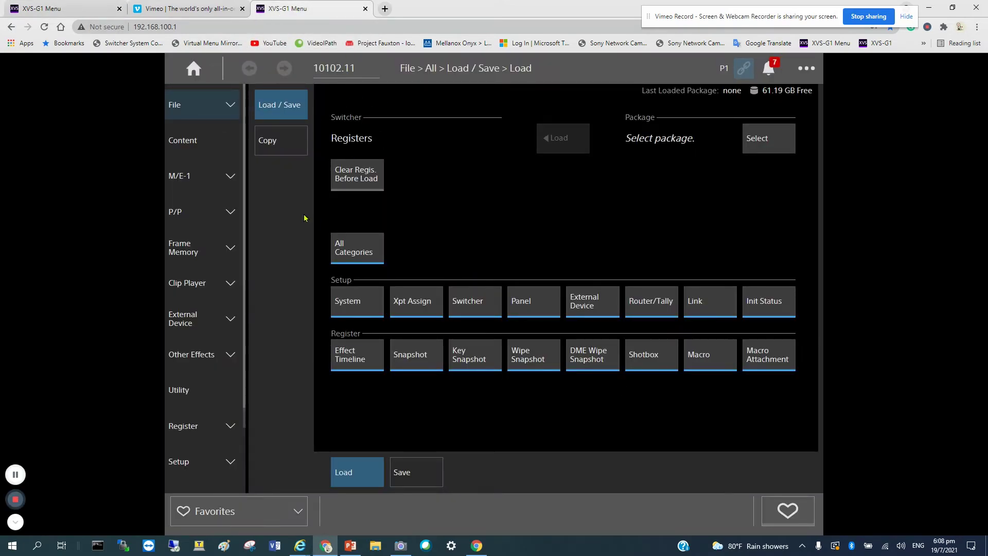
{"action": "left_click", "coordinate": [77, 13]}
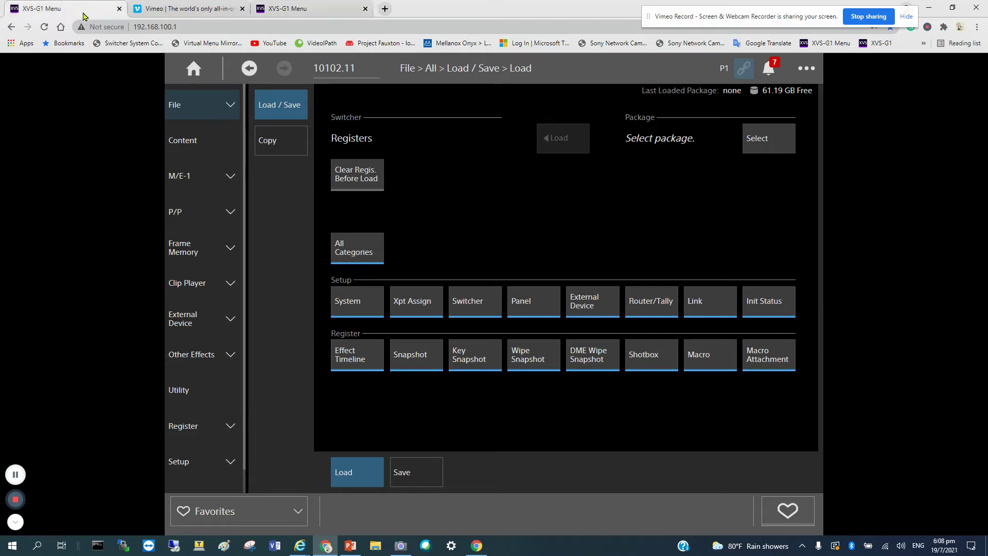
{"action": "left_click", "coordinate": [308, 11]}
{"action": "left_click", "coordinate": [203, 143]}
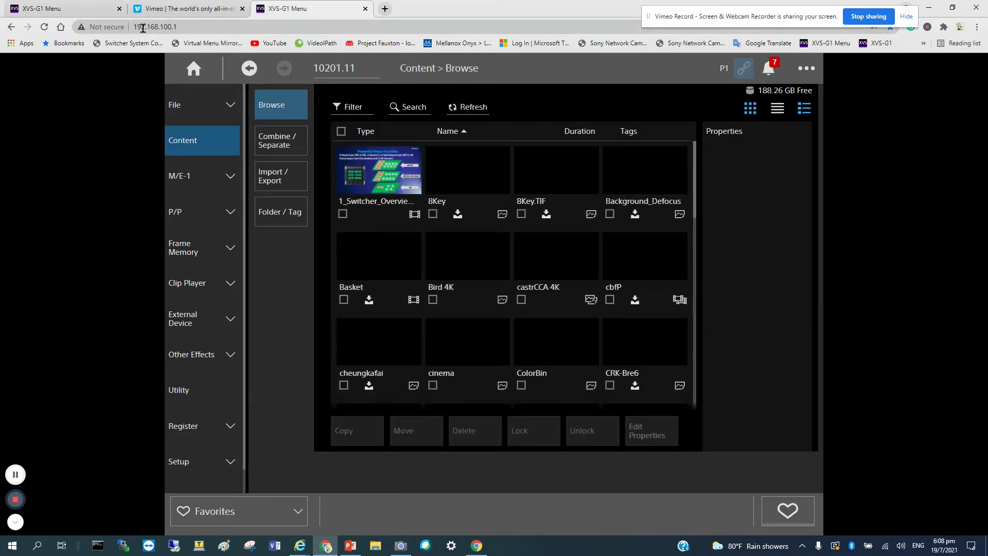
{"action": "left_click", "coordinate": [74, 11]}
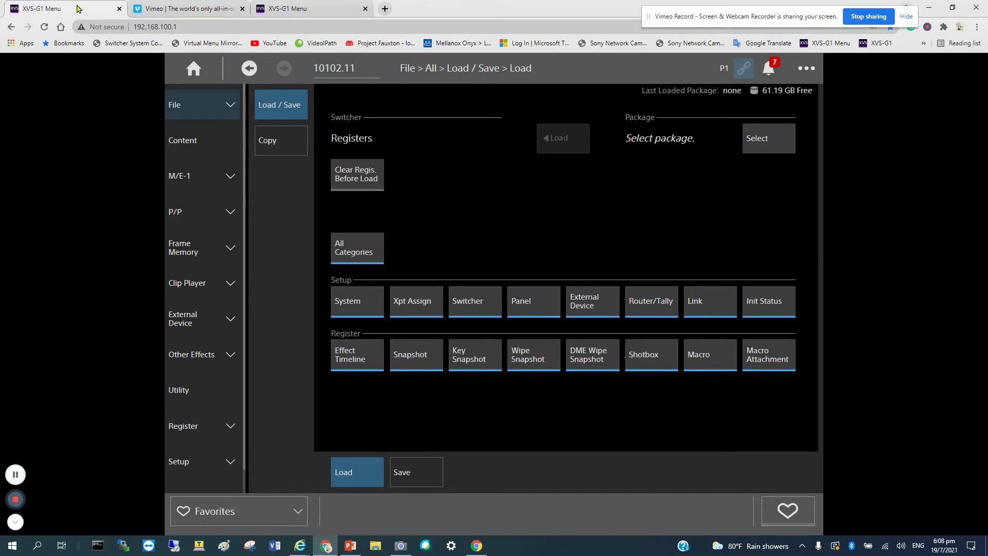
In File, view Package, Setup and Register load pages, then open File Load Lock
{"action": "left_click", "coordinate": [229, 106]}
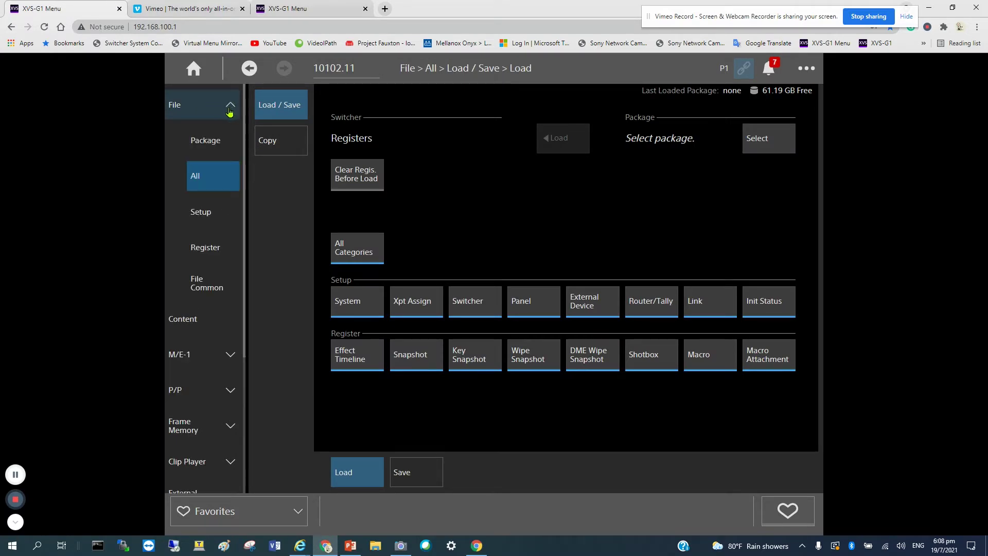
{"action": "left_click", "coordinate": [215, 145]}
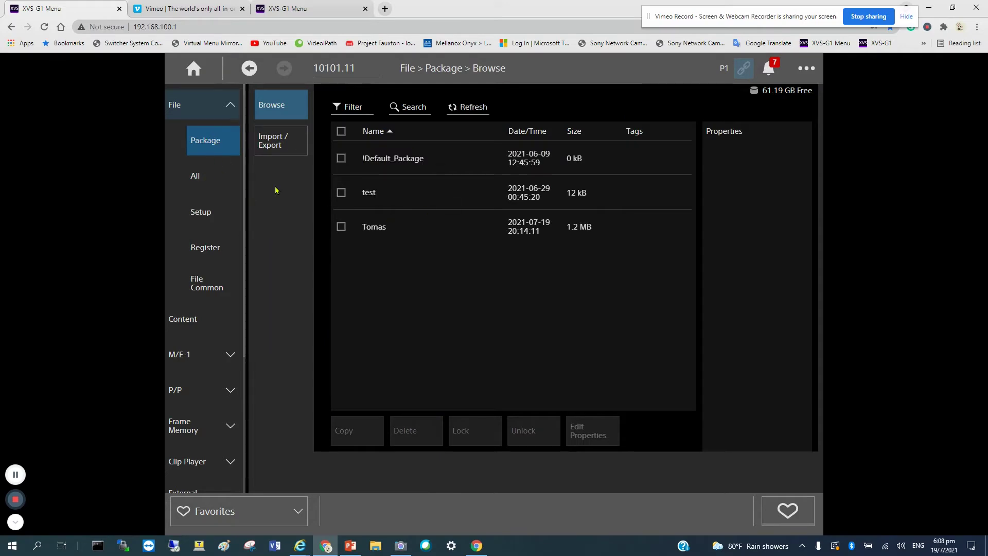
{"action": "left_click", "coordinate": [207, 212]}
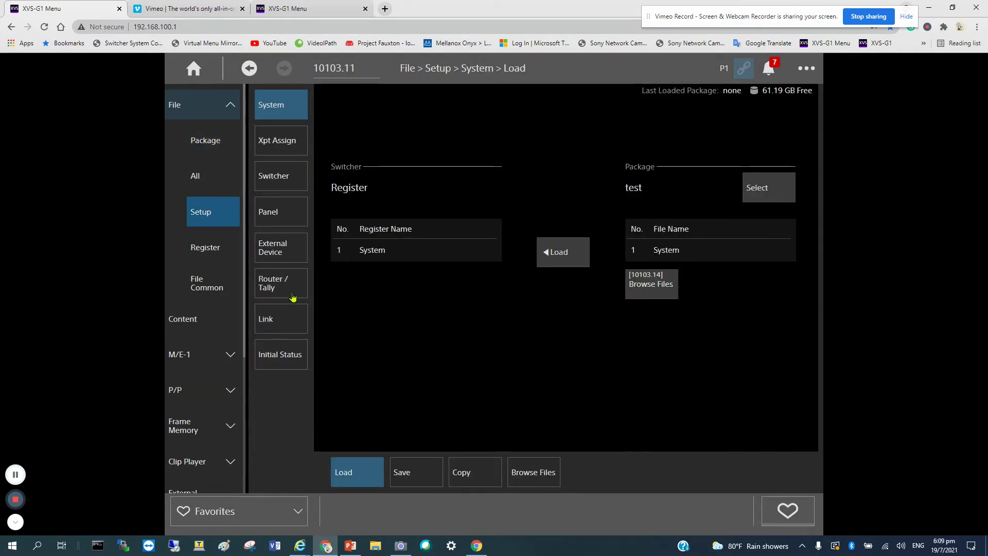
{"action": "left_click", "coordinate": [204, 257]}
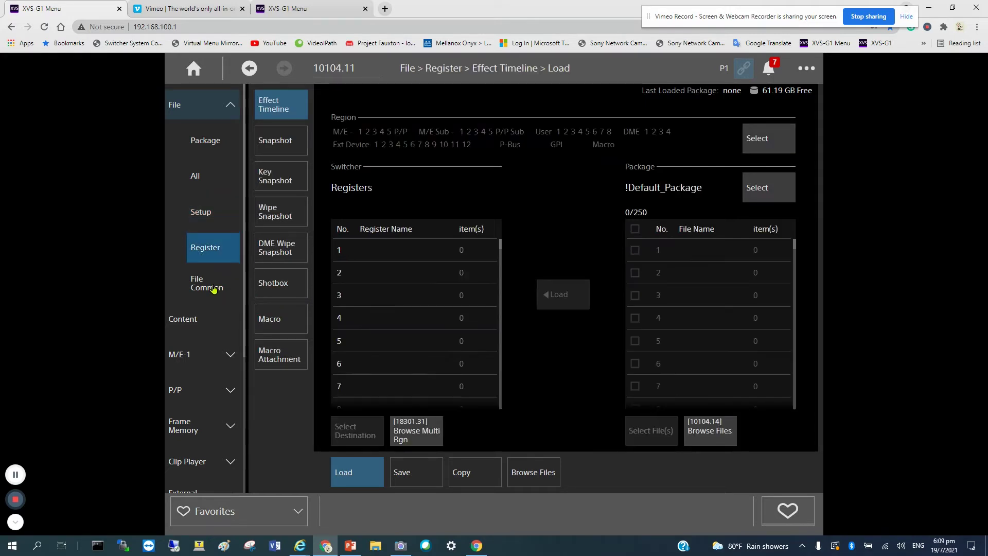
{"action": "left_click", "coordinate": [219, 269]}
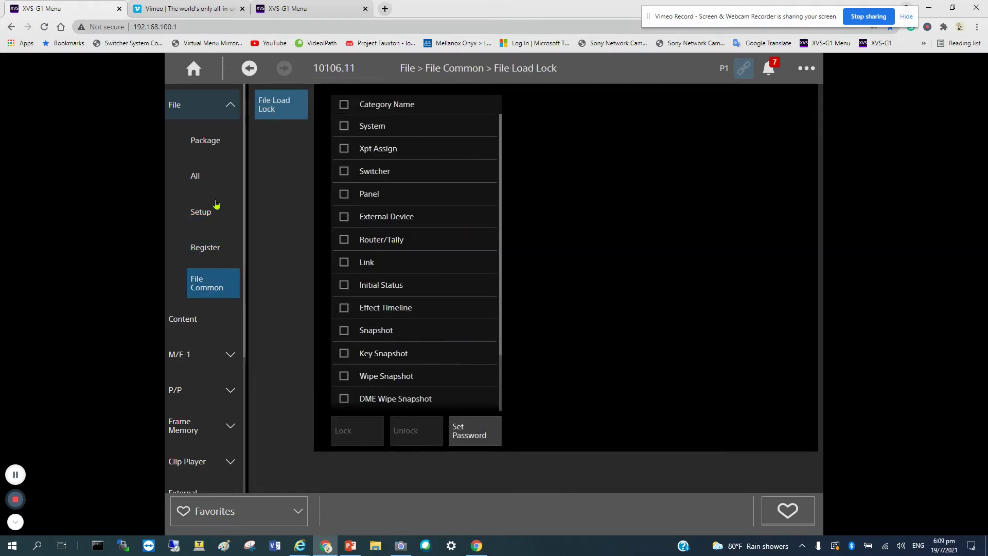
{"action": "left_click", "coordinate": [230, 105]}
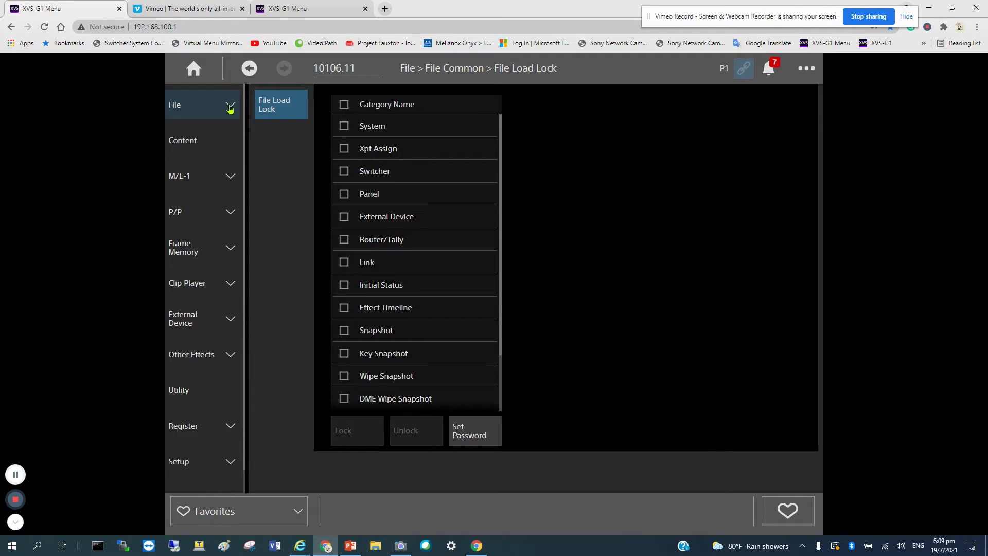
Inspect Background_Defocus, toggle list/thumbnail views and the Properties panel, then open Combine Video
{"action": "left_click", "coordinate": [192, 140]}
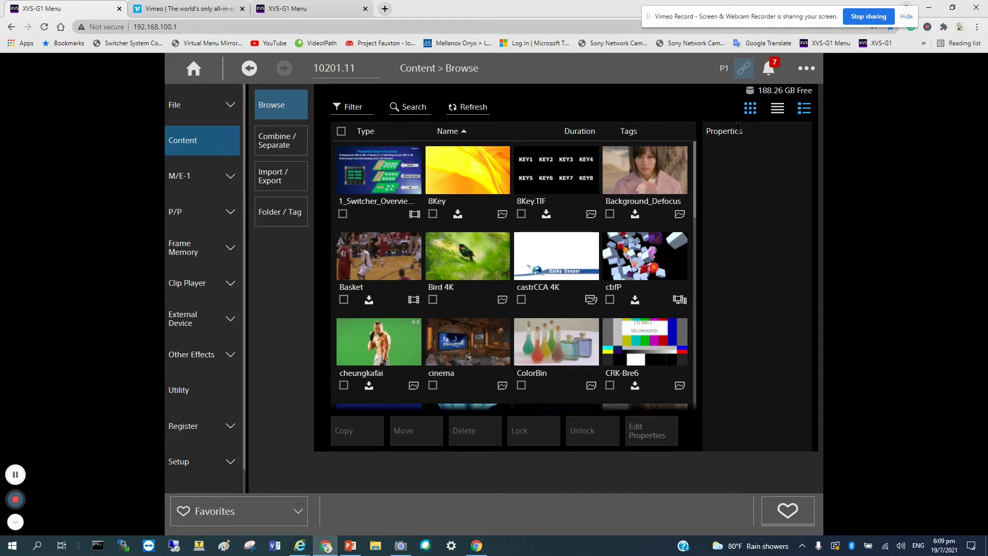
{"action": "left_click", "coordinate": [657, 177]}
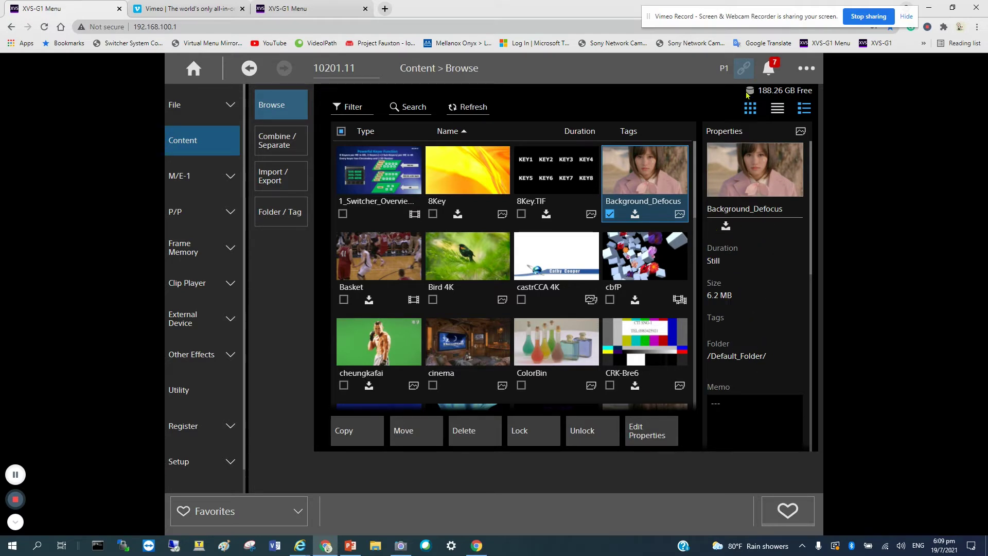
{"action": "left_click", "coordinate": [778, 109]}
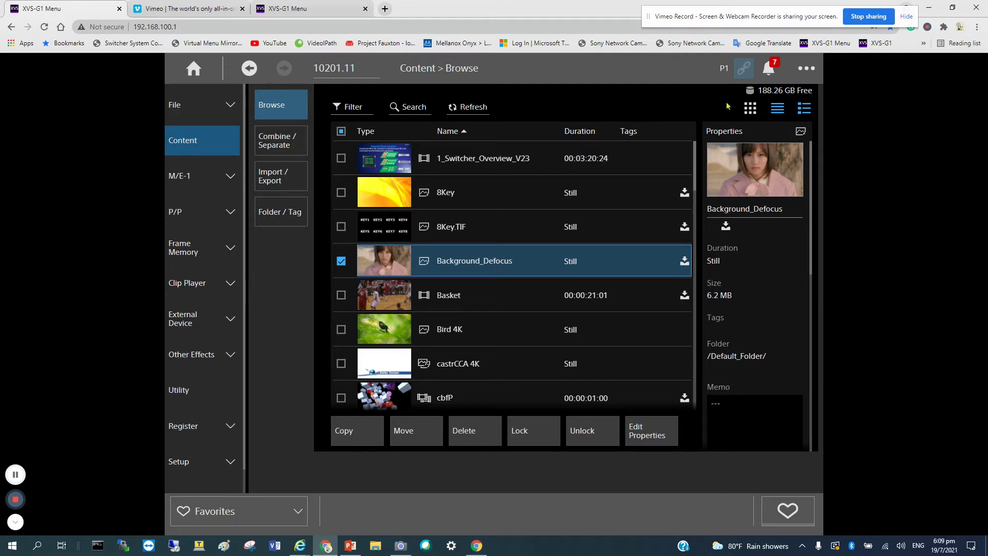
{"action": "left_click", "coordinate": [749, 110]}
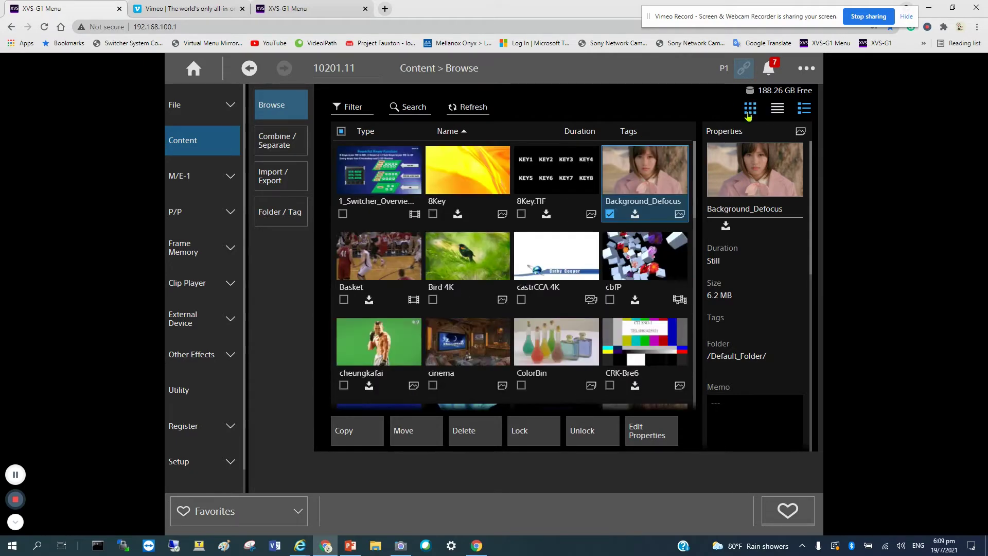
{"action": "left_click", "coordinate": [805, 110]}
{"action": "left_click", "coordinate": [804, 109]}
{"action": "scroll", "coordinate": [534, 275], "scroll_direction": "down", "scroll_amount": 10}
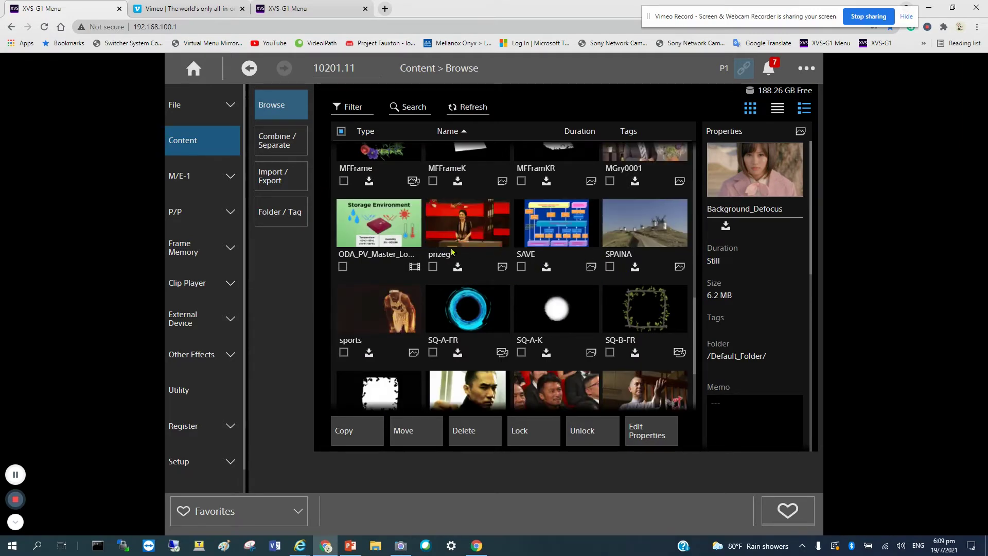
{"action": "left_click", "coordinate": [282, 146]}
Open Import from Files and cancel the file picker without adding any files
{"action": "scroll", "coordinate": [562, 277], "scroll_direction": "down", "scroll_amount": 5}
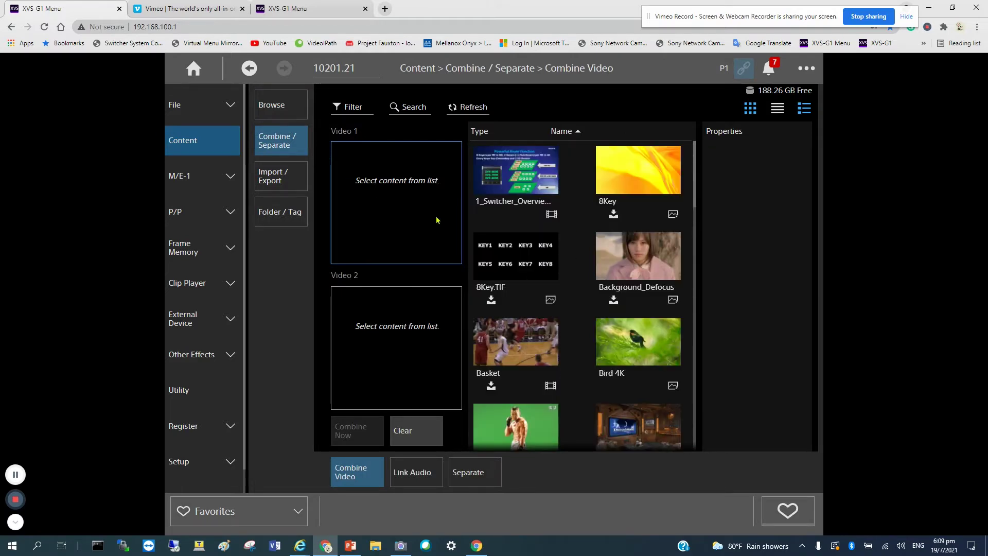
{"action": "left_click", "coordinate": [276, 176]}
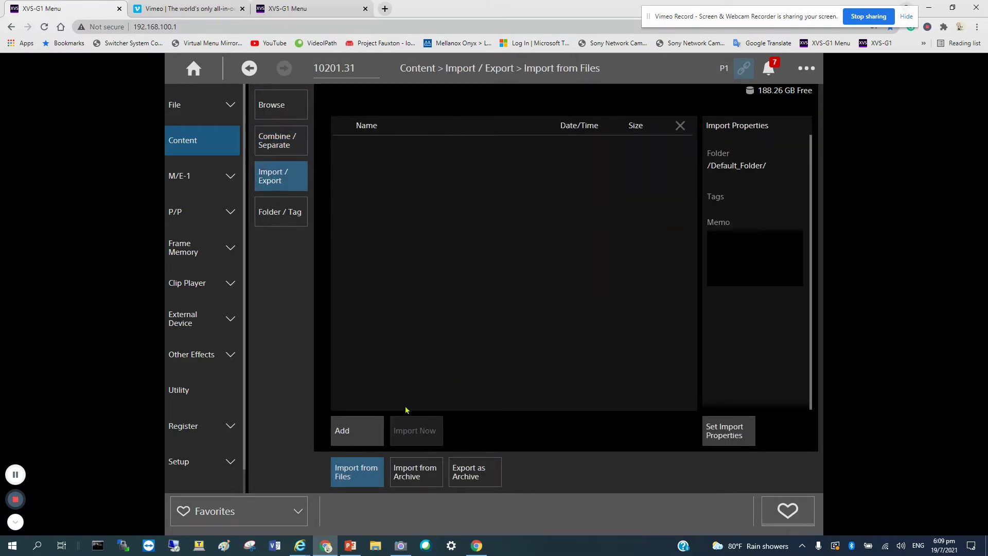
{"action": "left_click", "coordinate": [364, 438]}
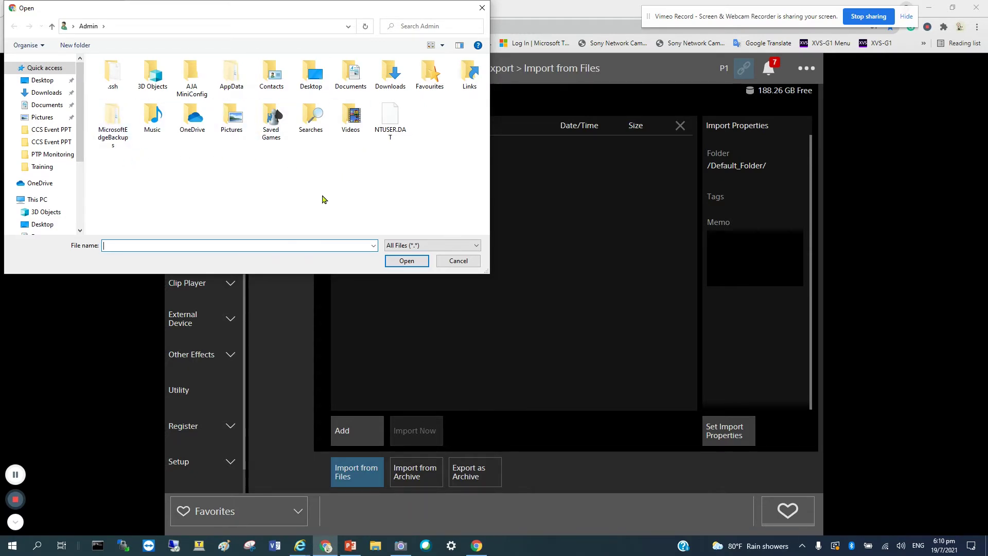
{"action": "left_click", "coordinate": [456, 262]}
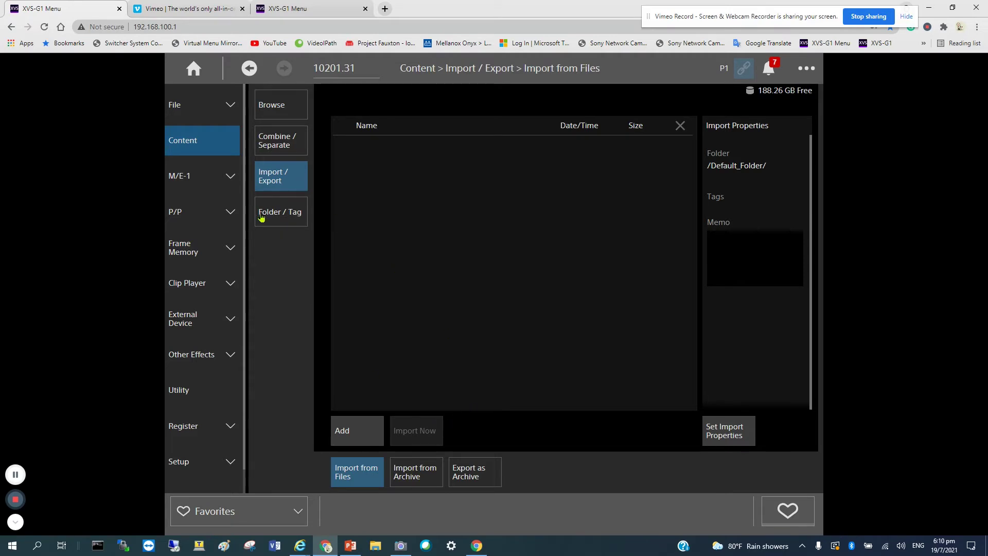
In Content Browse, tick cheungkafai, cinema, Bird 4K and Basket, then cancel Edit Properties
{"action": "left_click", "coordinate": [280, 114]}
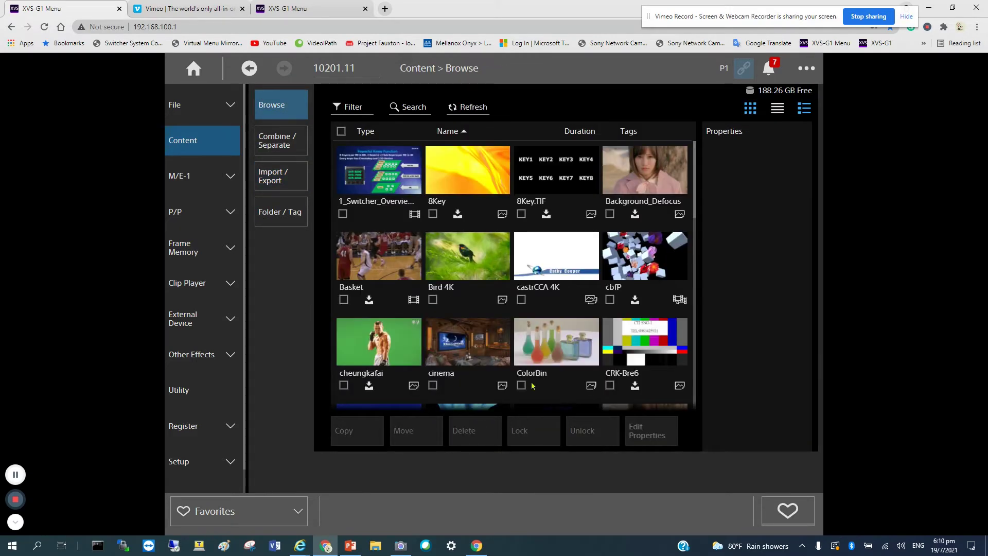
{"action": "left_click", "coordinate": [463, 320]}
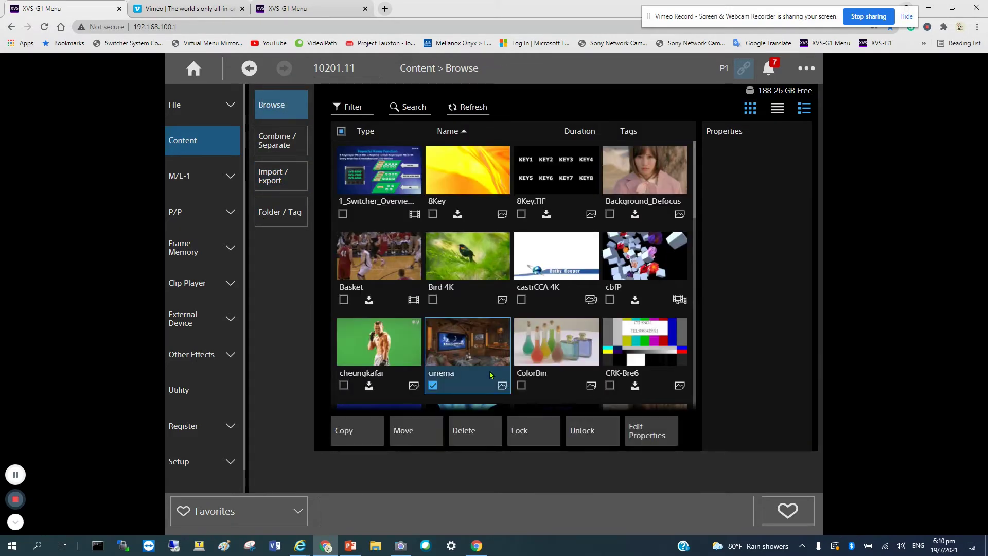
{"action": "left_click", "coordinate": [478, 266]}
{"action": "left_click", "coordinate": [383, 270]}
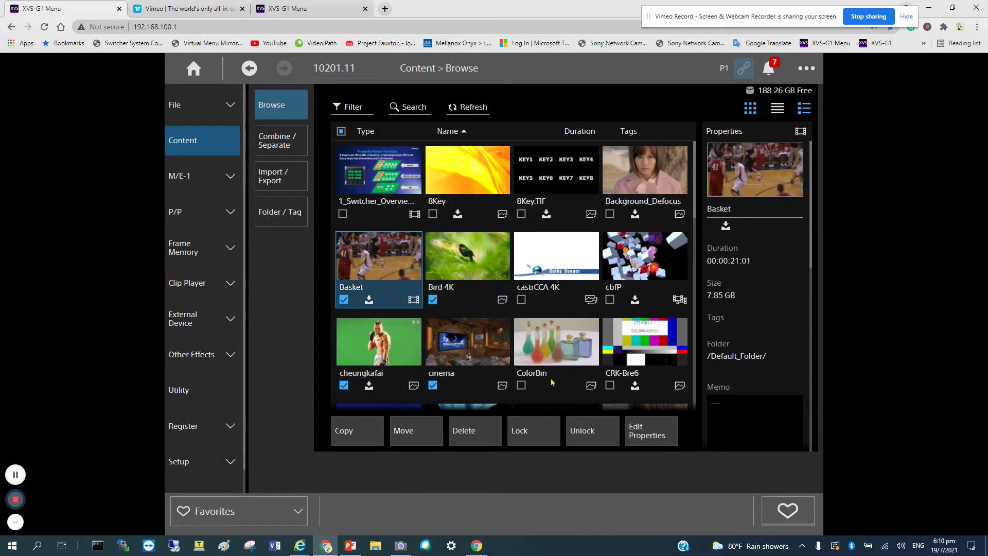
{"action": "scroll", "coordinate": [539, 358], "scroll_direction": "down", "scroll_amount": 3}
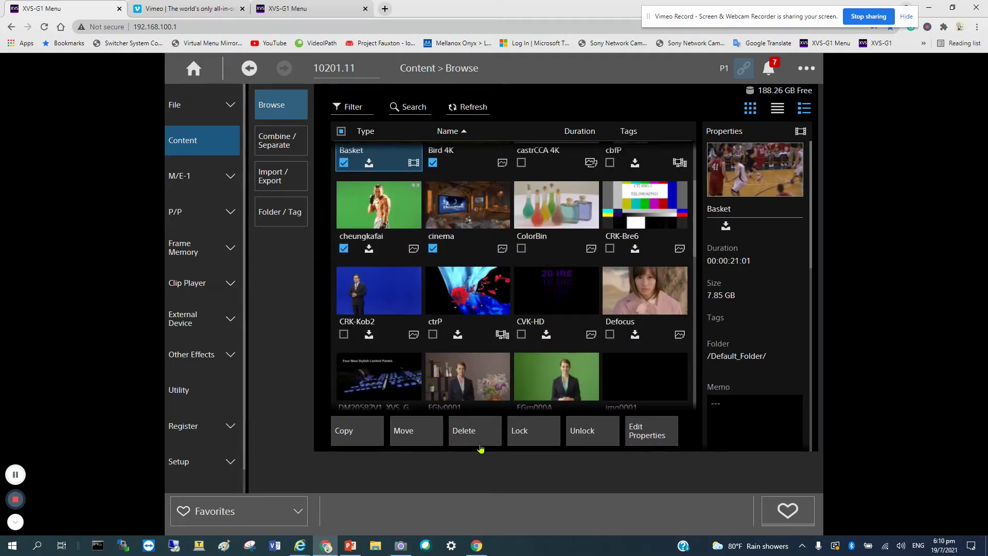
{"action": "left_click", "coordinate": [655, 430]}
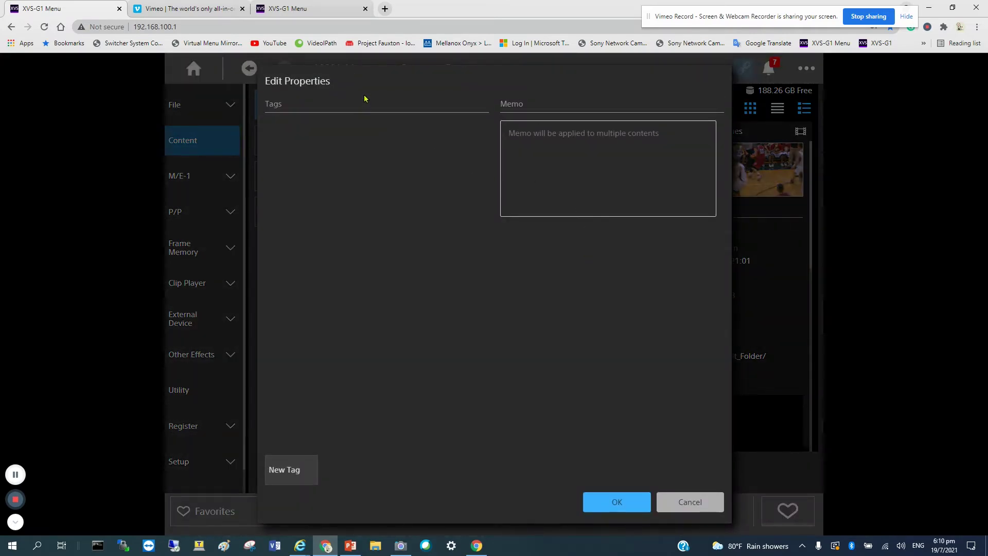
{"action": "left_click", "coordinate": [693, 508]}
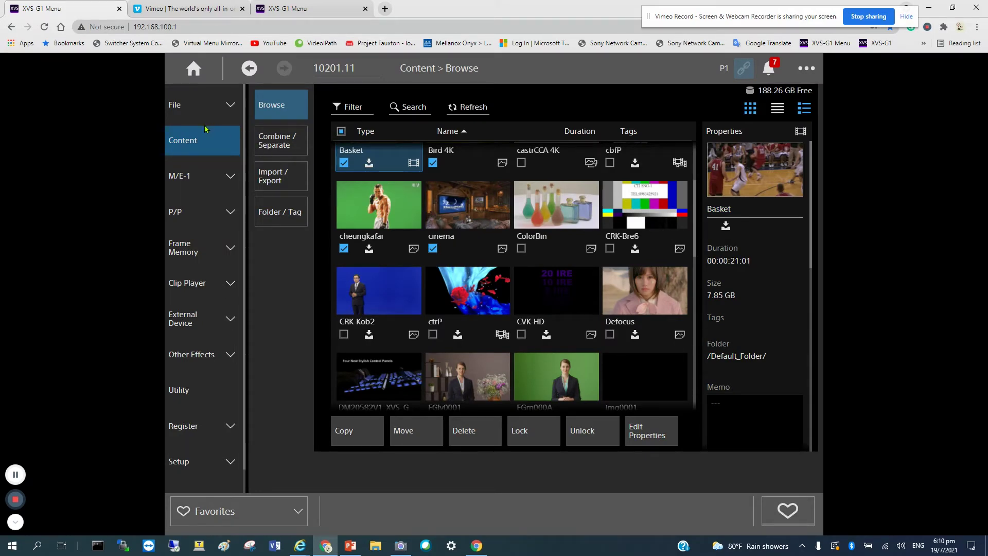
View the P/P Key1 type page, then M/E-1 Key1, Key2, Key2 Resizer and Key3 pages
{"action": "left_click", "coordinate": [222, 174]}
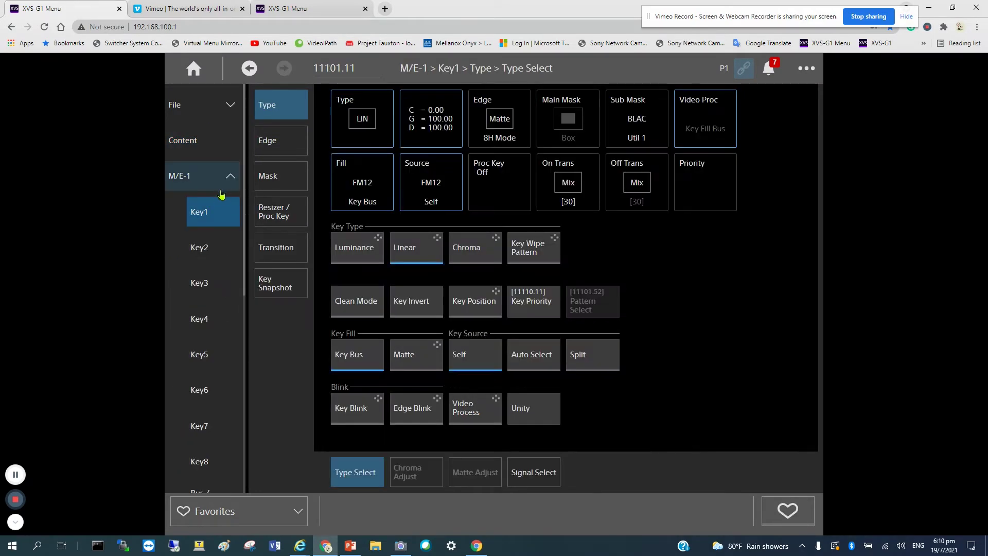
{"action": "scroll", "coordinate": [224, 192], "scroll_direction": "down", "scroll_amount": 5}
{"action": "left_click", "coordinate": [227, 296]}
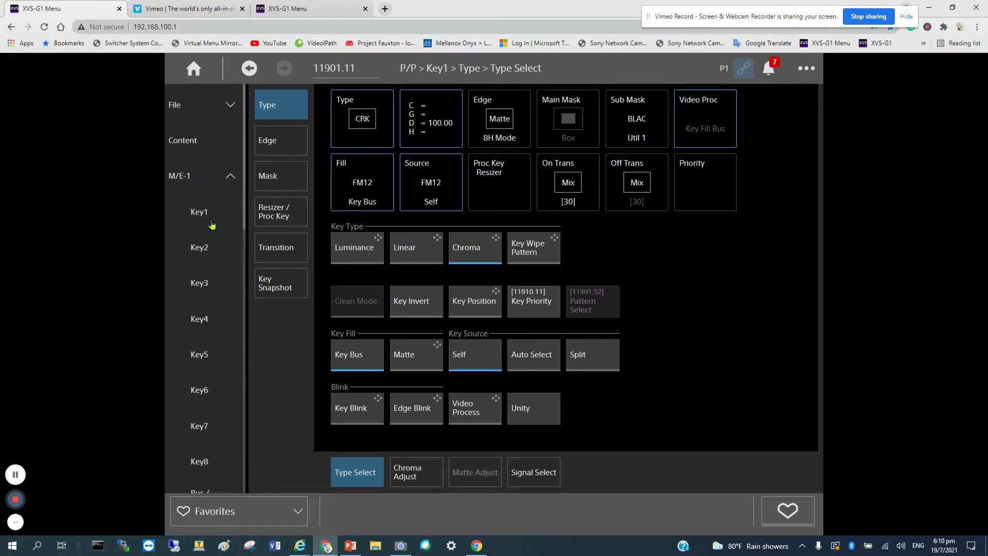
{"action": "scroll", "coordinate": [216, 307], "scroll_direction": "up", "scroll_amount": 5}
{"action": "scroll", "coordinate": [207, 119], "scroll_direction": "up", "scroll_amount": 3}
{"action": "left_click", "coordinate": [202, 210]}
{"action": "left_click", "coordinate": [201, 249]}
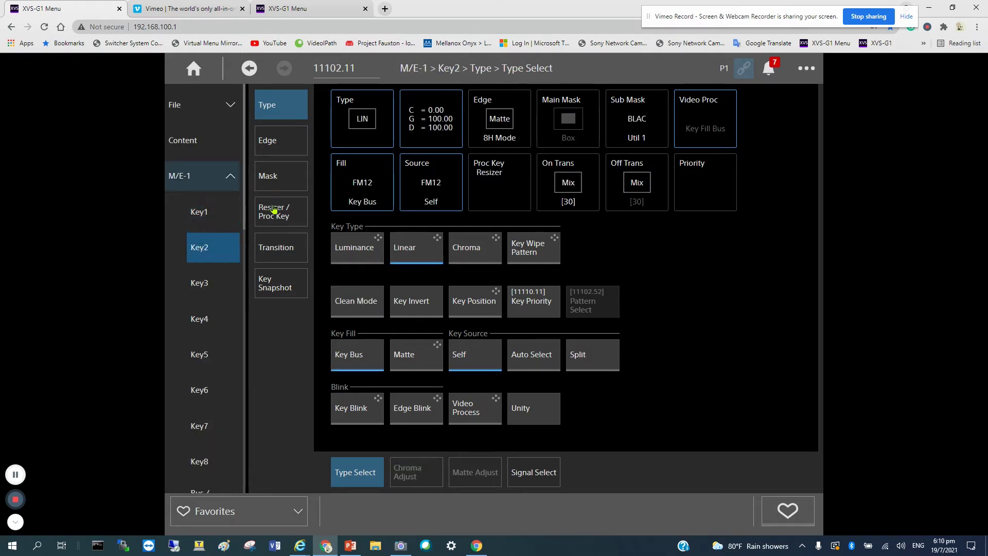
{"action": "left_click", "coordinate": [272, 226]}
{"action": "left_click", "coordinate": [198, 284]}
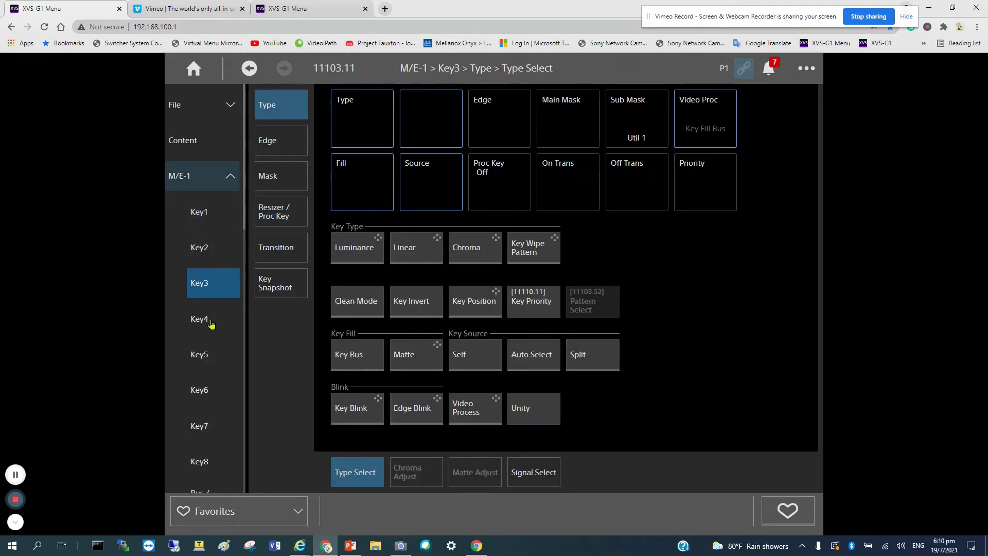
Open the M/E-1 Key4 Resizer Adjust / DME Select page
{"action": "left_click", "coordinate": [211, 326]}
{"action": "left_click", "coordinate": [278, 213]}
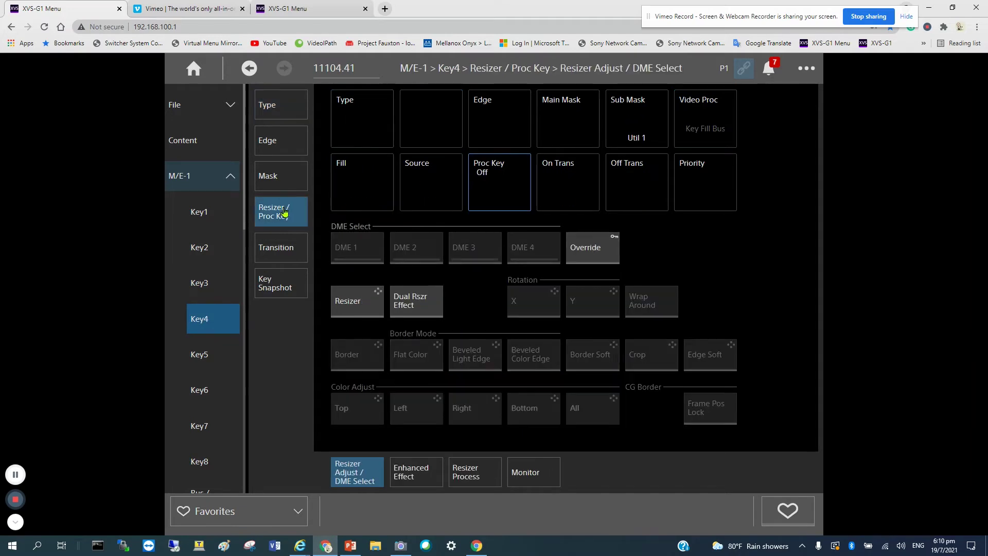
{"action": "scroll", "coordinate": [217, 252], "scroll_direction": "down", "scroll_amount": 5}
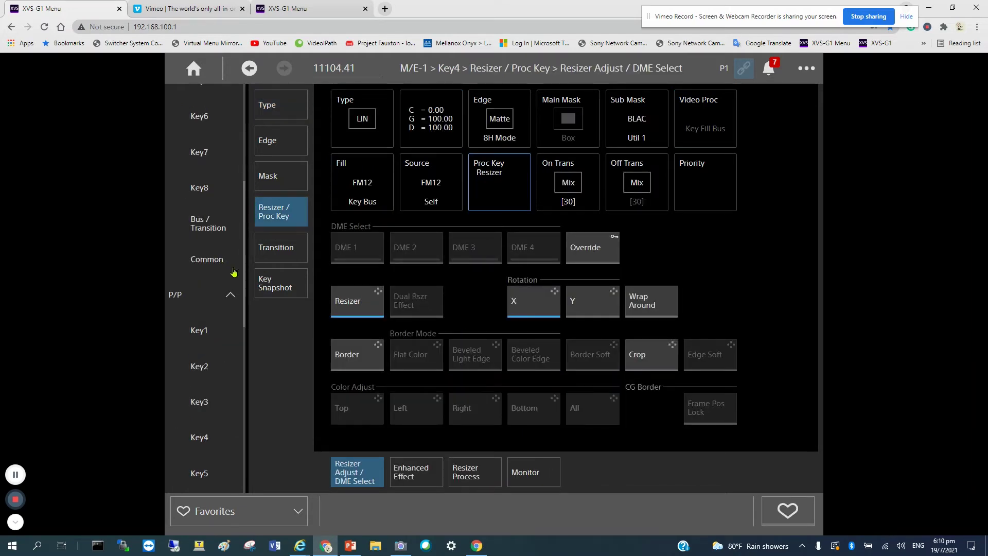
{"action": "scroll", "coordinate": [222, 265], "scroll_direction": "up", "scroll_amount": 5}
Collapse the M/E-1 key list and browse the P/P key pages
{"action": "left_click", "coordinate": [230, 177]}
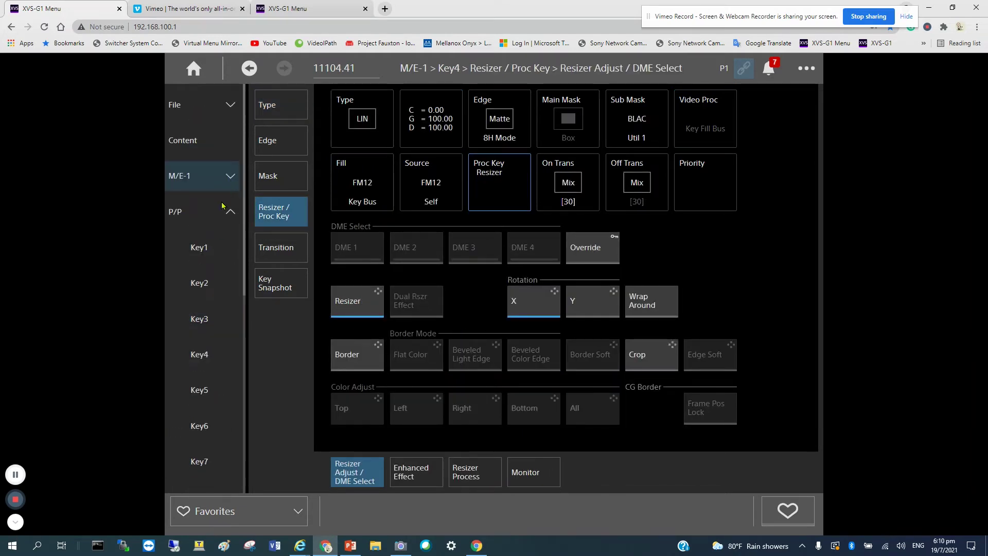
{"action": "scroll", "coordinate": [226, 242], "scroll_direction": "down", "scroll_amount": 3}
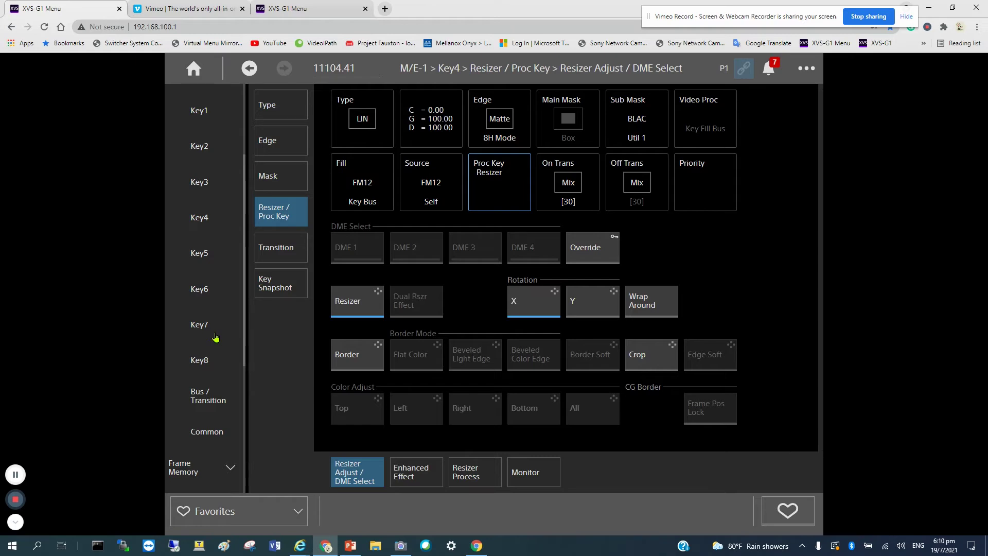
{"action": "scroll", "coordinate": [214, 333], "scroll_direction": "up", "scroll_amount": 3}
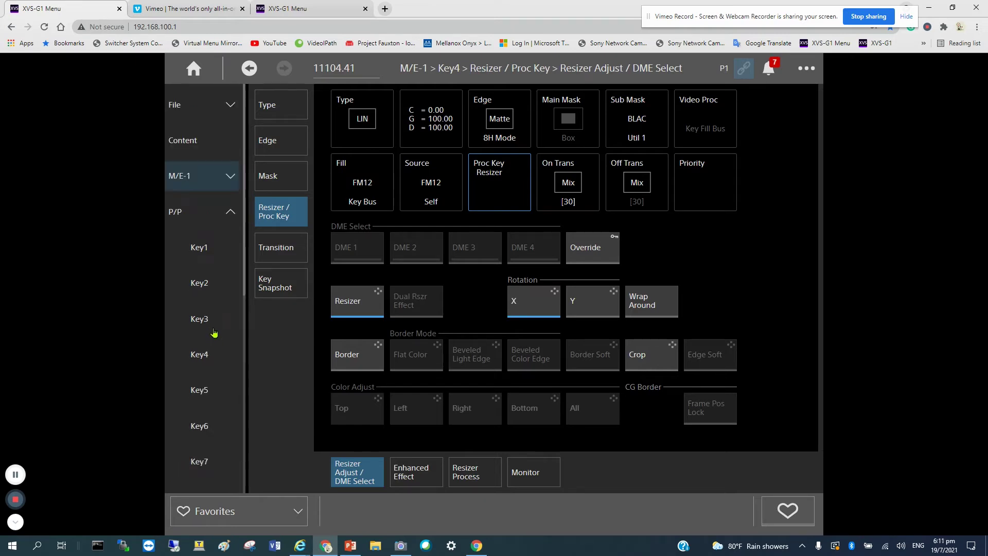
{"action": "scroll", "coordinate": [208, 270], "scroll_direction": "down", "scroll_amount": 3}
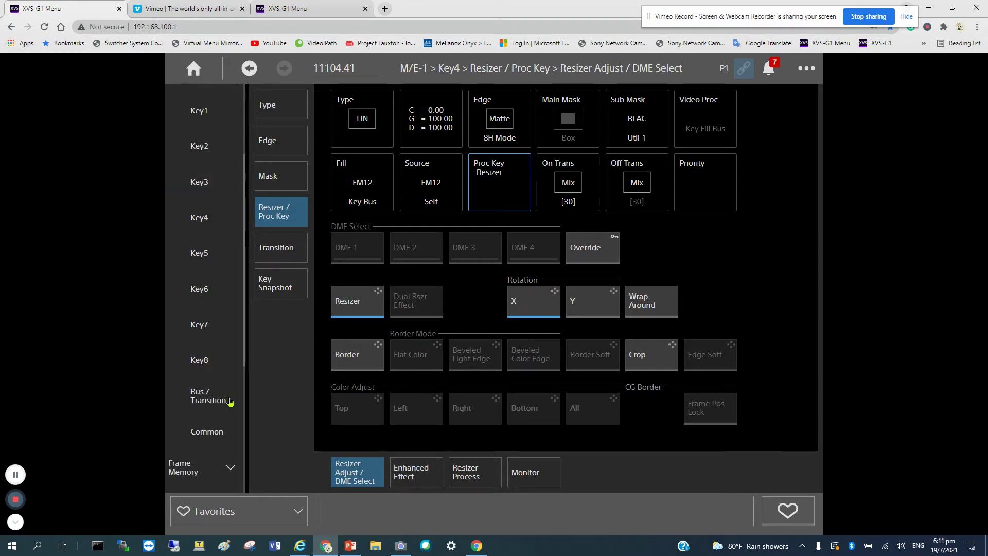
{"action": "scroll", "coordinate": [208, 287], "scroll_direction": "up", "scroll_amount": 3}
{"action": "scroll", "coordinate": [210, 330], "scroll_direction": "down", "scroll_amount": 3}
View the P/P transition type choices, then open Common > Key Priority / Key Assign
{"action": "left_click", "coordinate": [210, 400]}
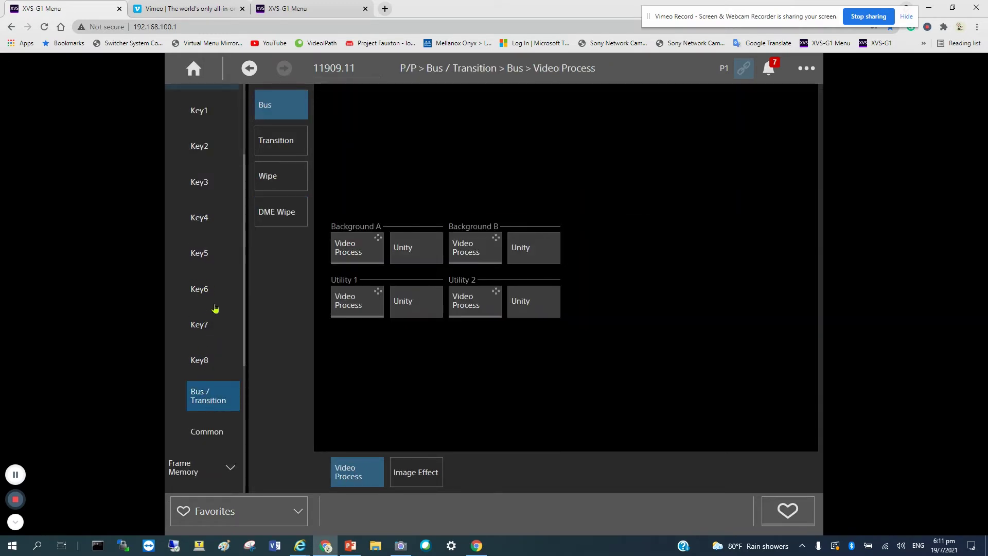
{"action": "left_click", "coordinate": [293, 149]}
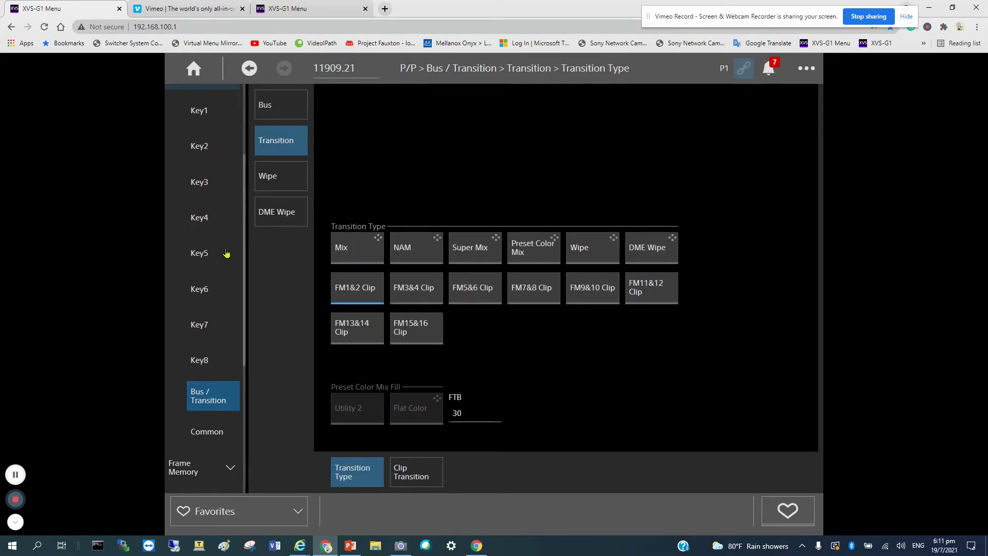
{"action": "scroll", "coordinate": [224, 253], "scroll_direction": "up", "scroll_amount": 3}
{"action": "scroll", "coordinate": [223, 257], "scroll_direction": "down", "scroll_amount": 6}
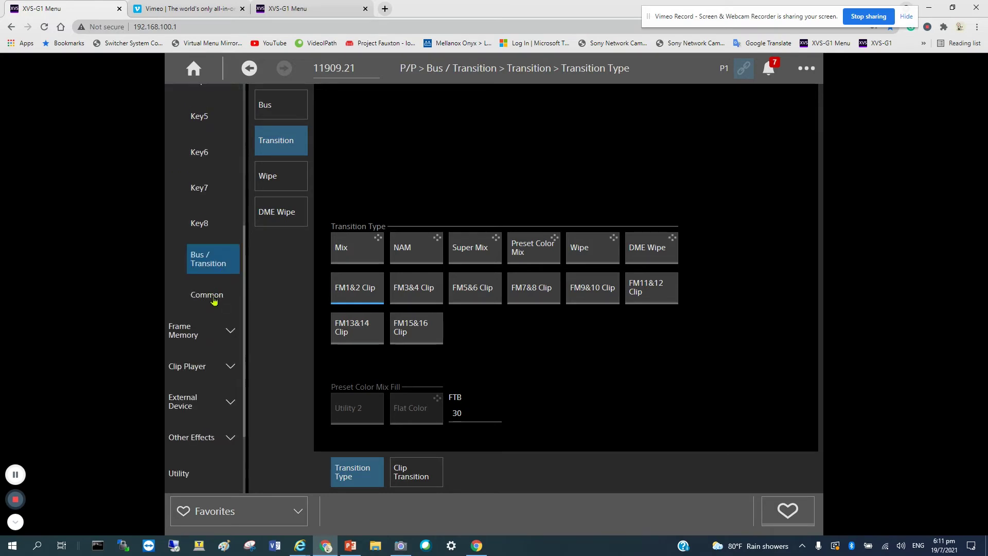
{"action": "left_click", "coordinate": [218, 297]}
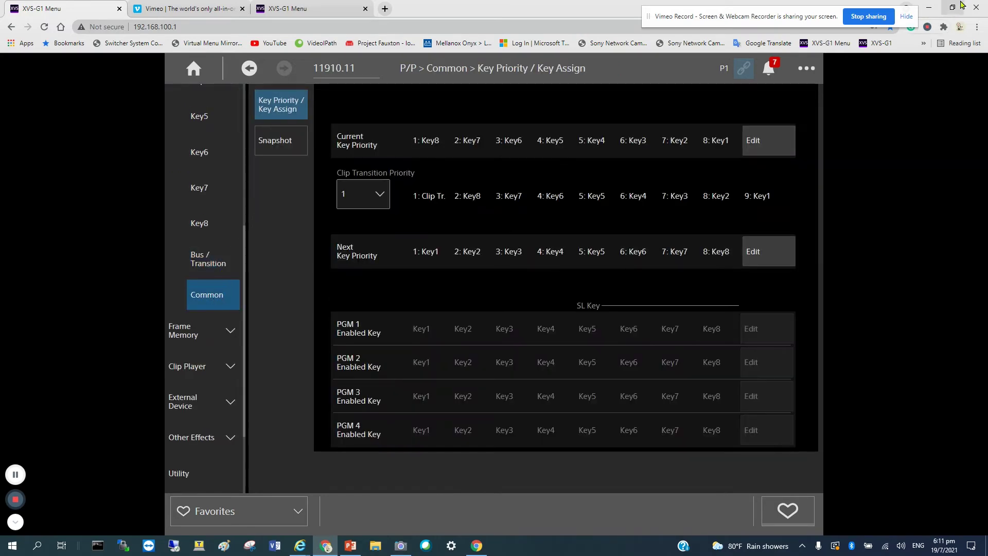
{"action": "scroll", "coordinate": [207, 236], "scroll_direction": "up", "scroll_amount": 6}
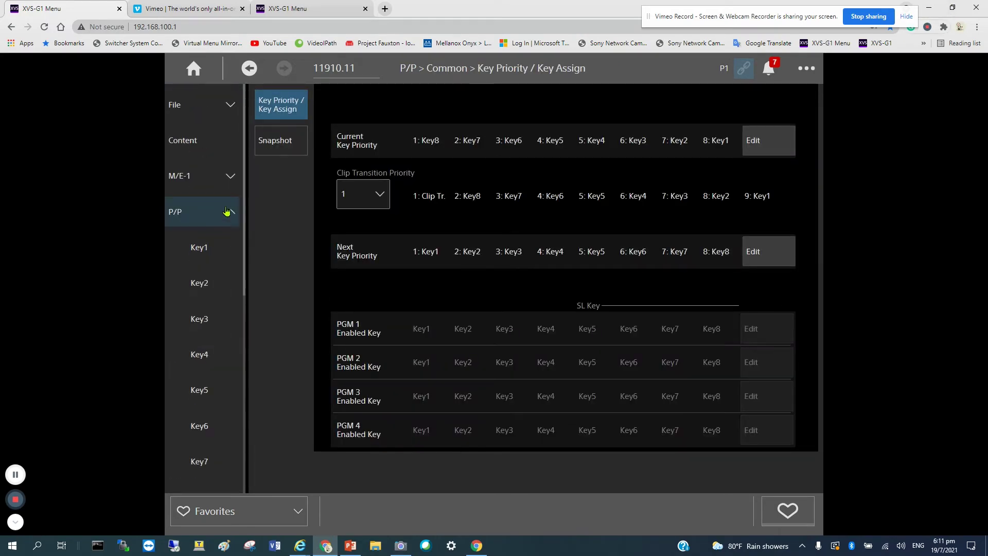
{"action": "left_click", "coordinate": [226, 212]}
Put the menu beside the camera view and area-zoom the SRG-300SE onto the panel's lit keys
{"action": "left_click", "coordinate": [953, 7]}
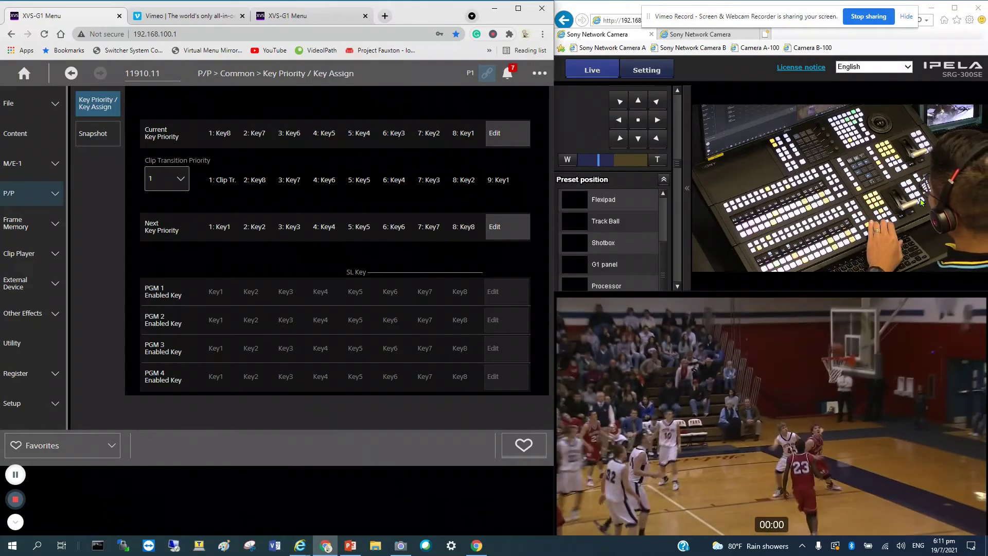
{"action": "left_click_drag", "start_coordinate": [830, 156], "coordinate": [941, 252]}
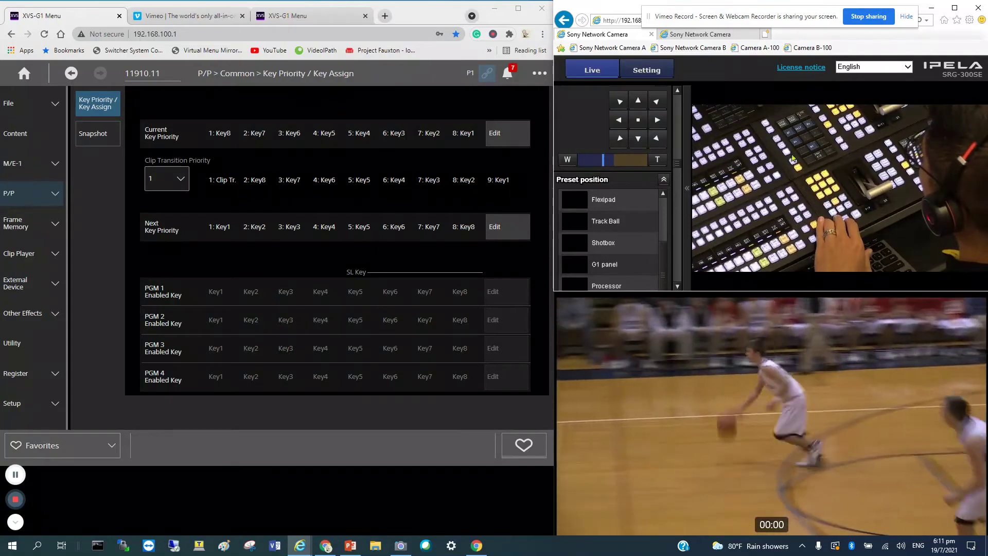
{"action": "left_click_drag", "start_coordinate": [777, 132], "coordinate": [912, 219]}
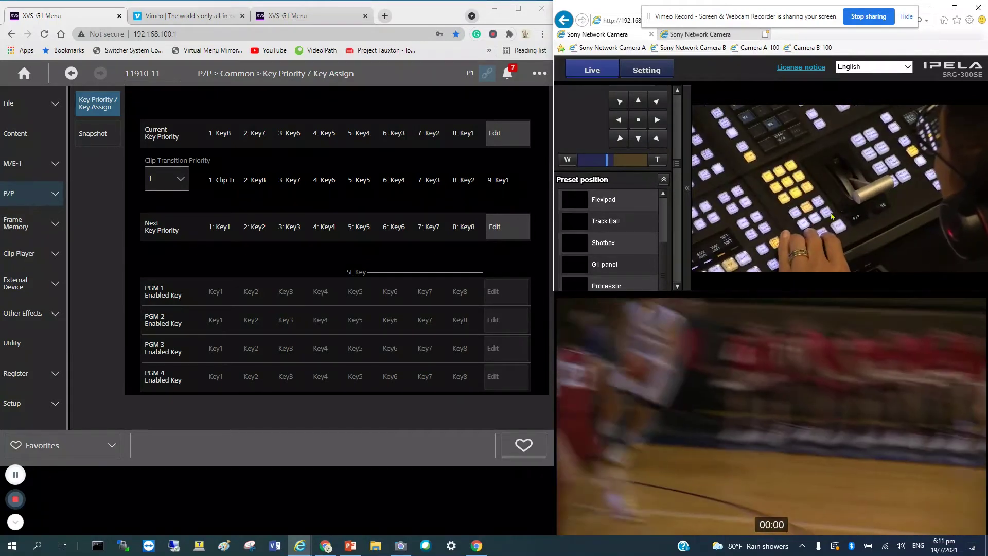
Briefly maximize the camera viewer, restore it, then maximize the XVS-G1 Menu window
{"action": "left_click", "coordinate": [953, 9]}
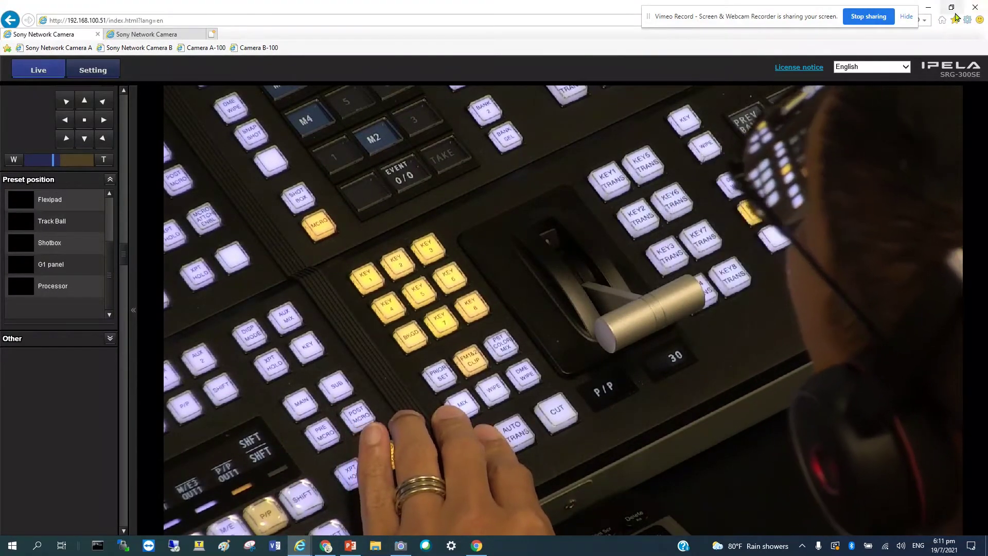
{"action": "left_click", "coordinate": [951, 7]}
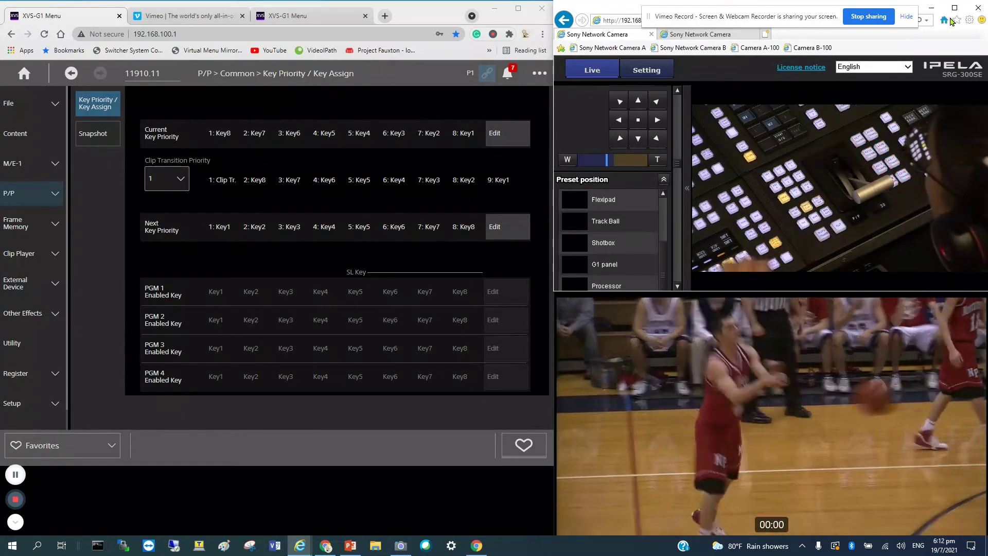
{"action": "left_click", "coordinate": [518, 8]}
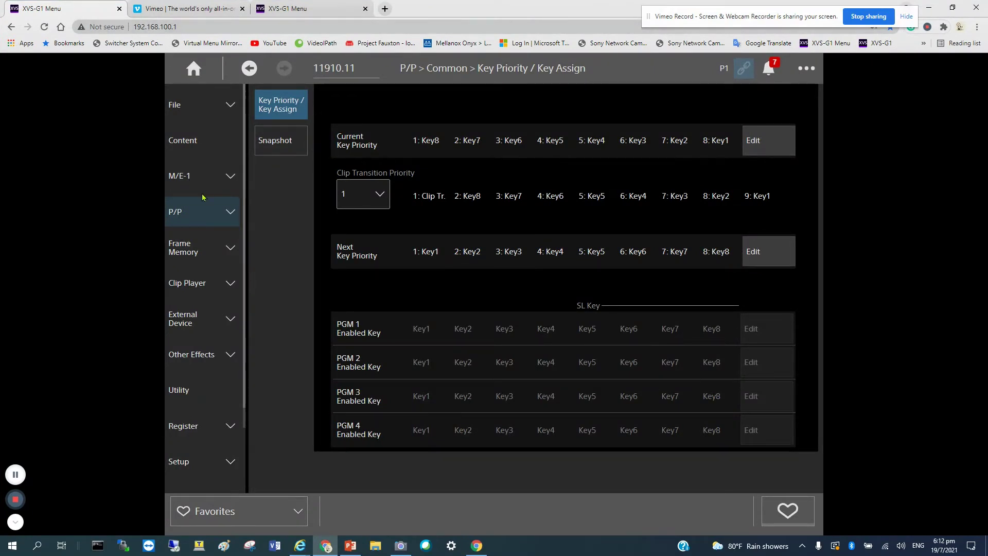
Open the P/P Current Key Priority editor and close it with OK
{"action": "left_click", "coordinate": [224, 215]}
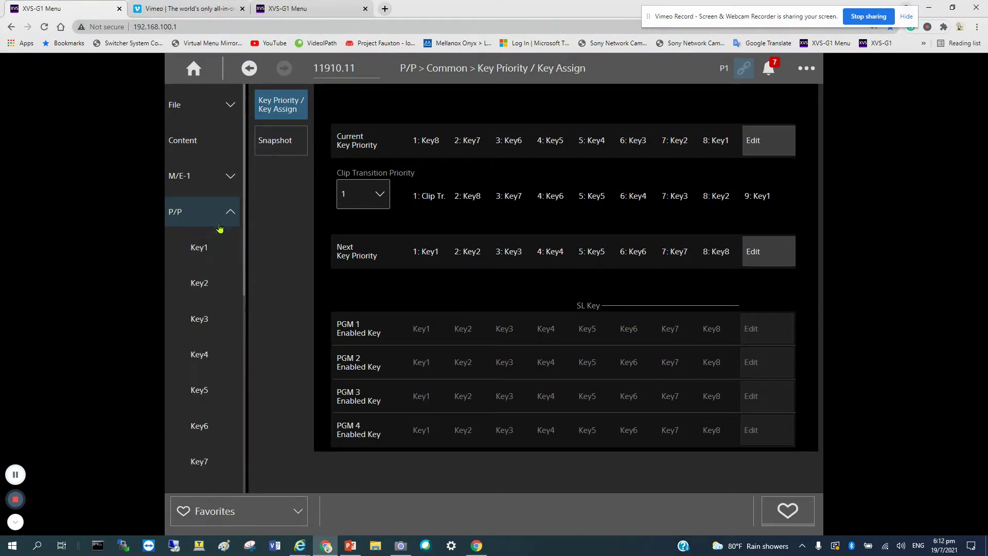
{"action": "scroll", "coordinate": [216, 230], "scroll_direction": "down", "scroll_amount": 7}
{"action": "scroll", "coordinate": [214, 207], "scroll_direction": "up", "scroll_amount": 5}
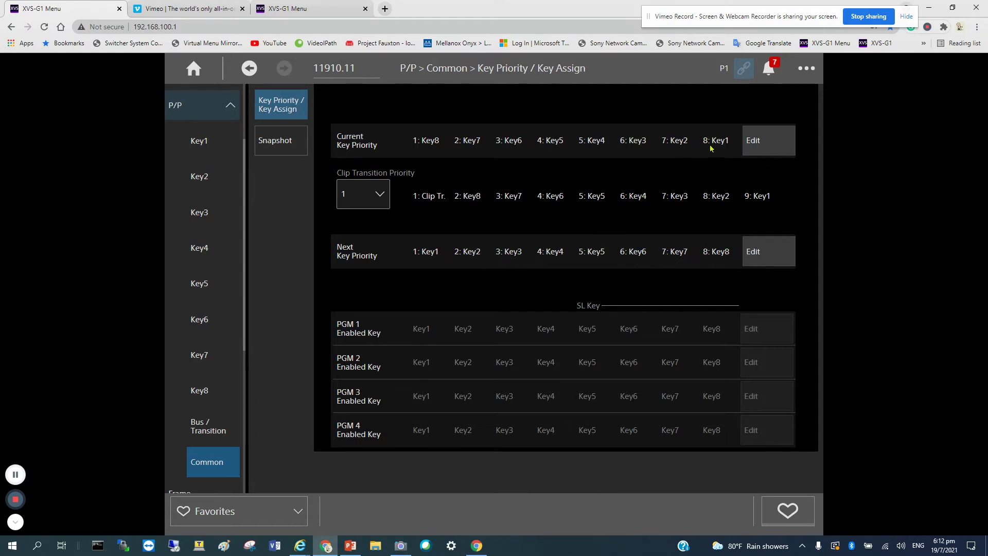
{"action": "left_click", "coordinate": [755, 142]}
{"action": "left_click", "coordinate": [729, 463]}
Collapse P/P and open the Frame Memory FM1/FM2 Clip / Still Recall page
{"action": "left_click", "coordinate": [230, 109]}
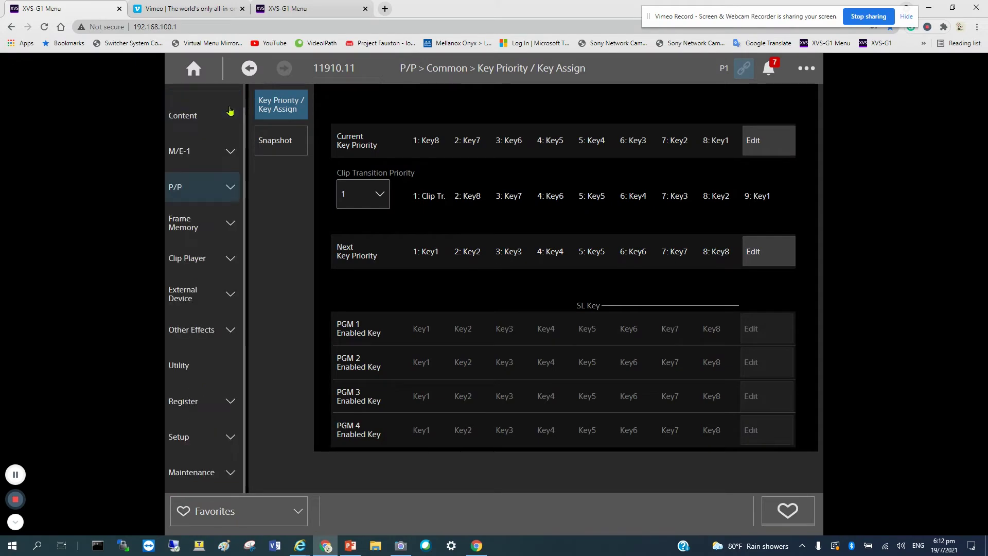
{"action": "left_click", "coordinate": [229, 227]}
{"action": "scroll", "coordinate": [207, 198], "scroll_direction": "down", "scroll_amount": 3}
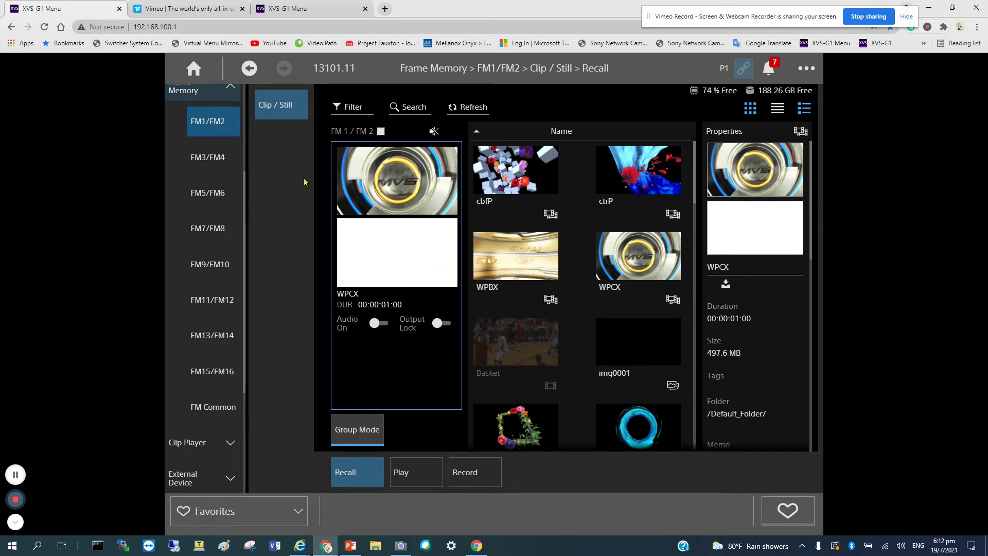
Turn Output Lock off for ctrP on FM3/FM4, then browse FM Common memory
{"action": "left_click", "coordinate": [211, 163]}
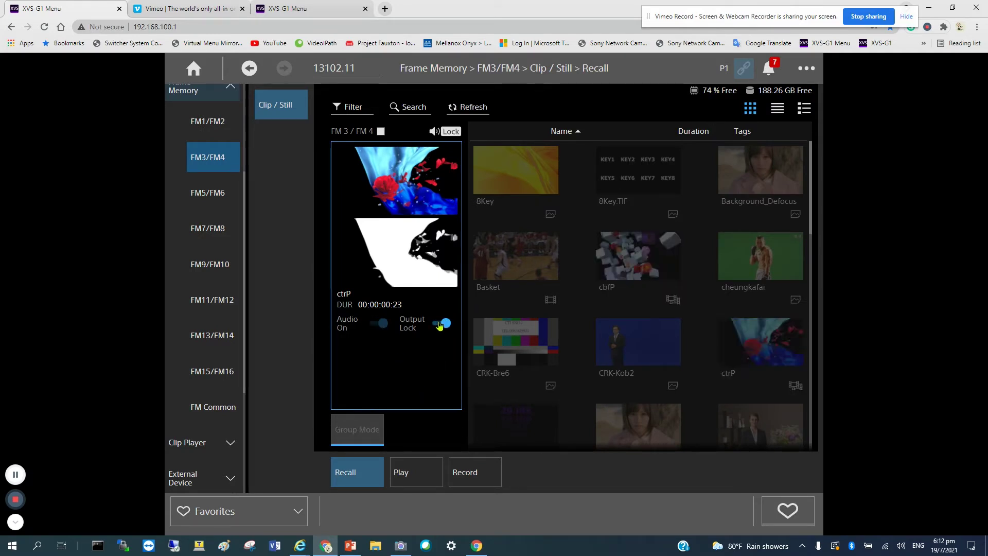
{"action": "left_click", "coordinate": [442, 324]}
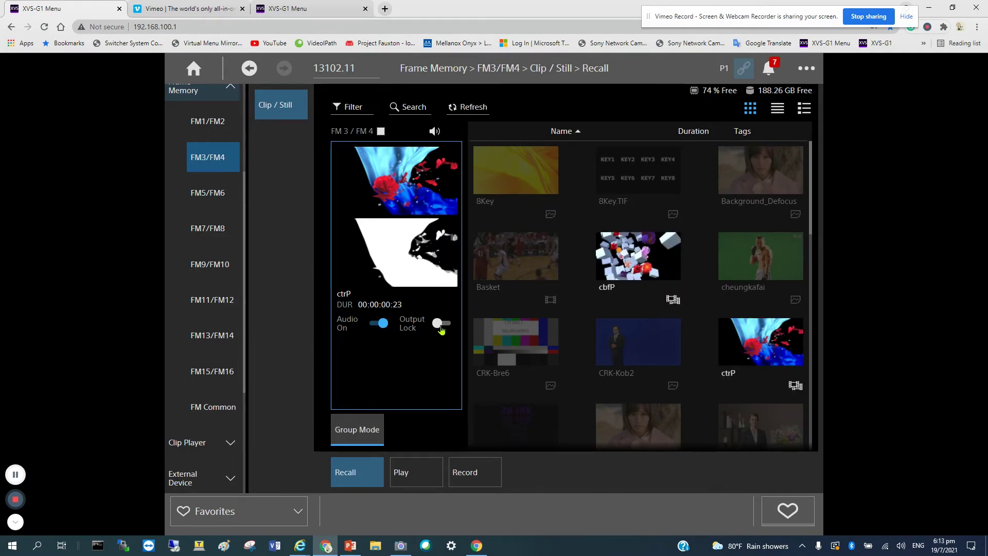
{"action": "left_click", "coordinate": [211, 197]}
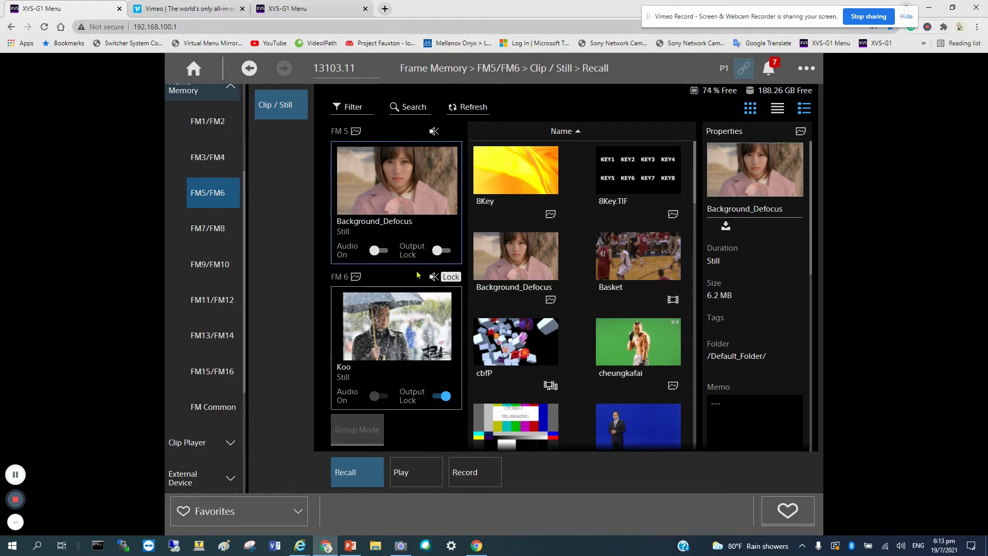
{"action": "left_click", "coordinate": [221, 406]}
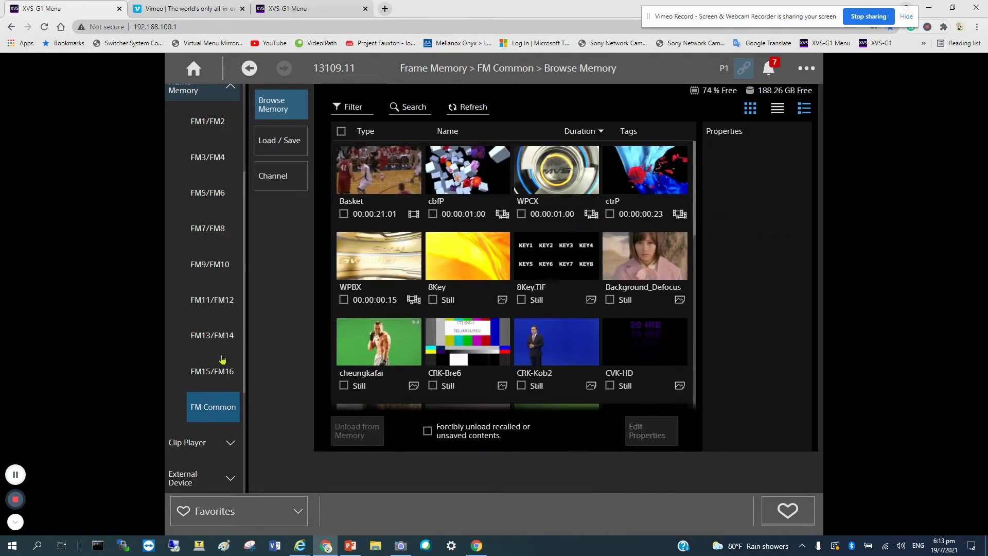
Check channel status, then select only 8Key.TIF in Load / Save for loading
{"action": "left_click", "coordinate": [300, 178]}
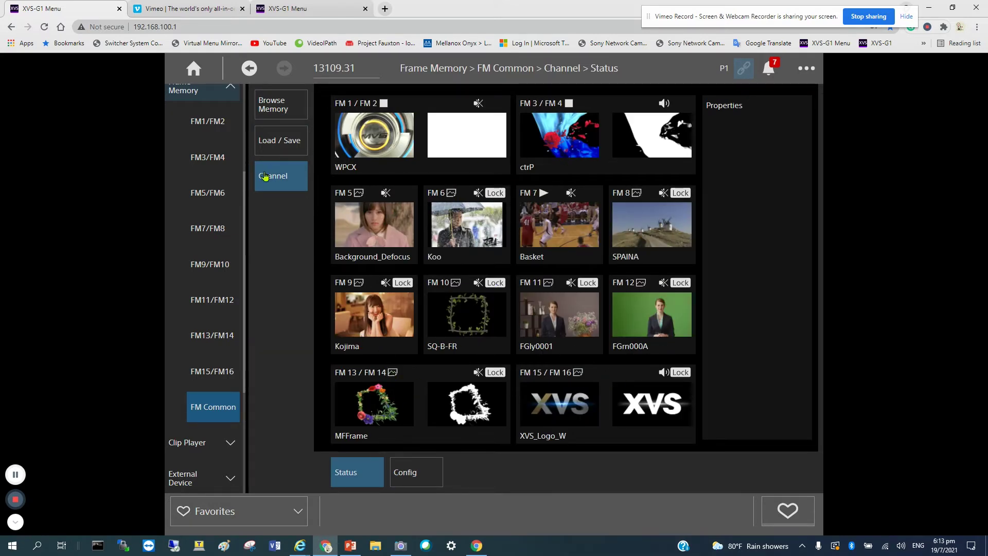
{"action": "left_click", "coordinate": [291, 114]}
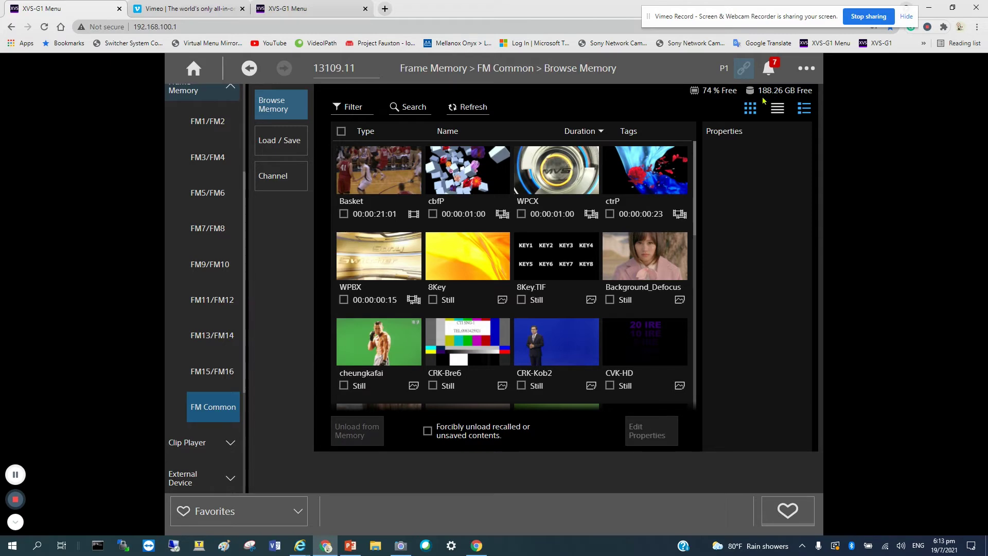
{"action": "left_click", "coordinate": [288, 144]}
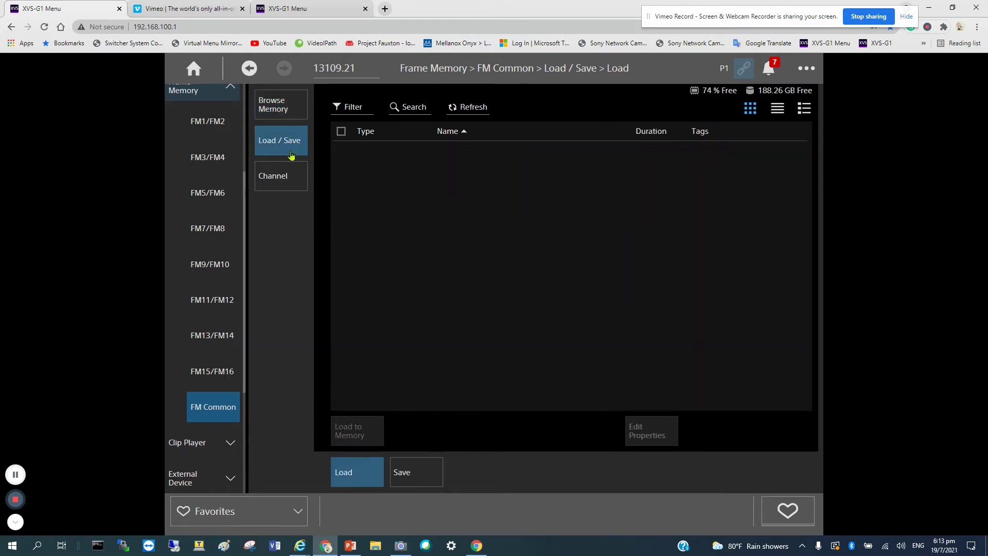
{"action": "left_click", "coordinate": [387, 208]}
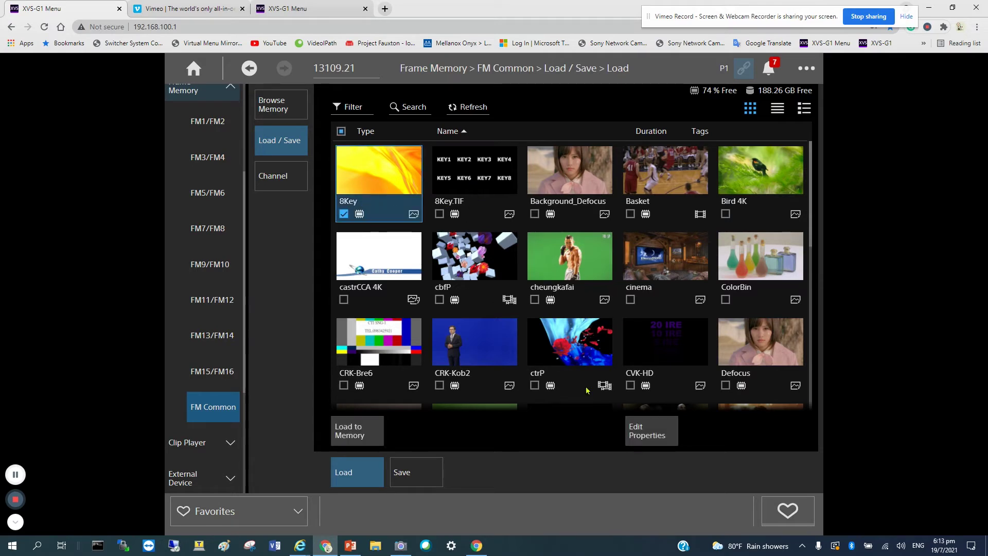
{"action": "left_click", "coordinate": [440, 215]}
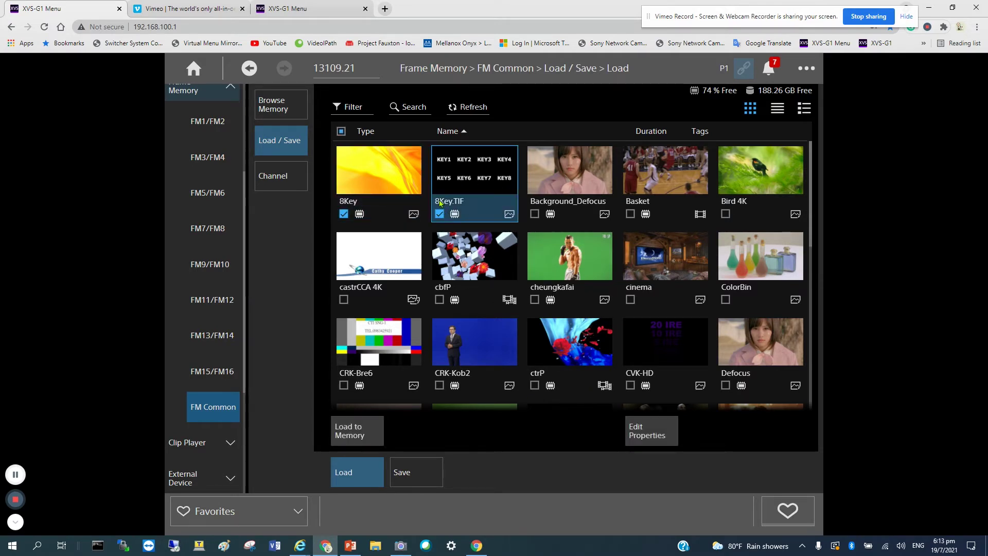
{"action": "left_click", "coordinate": [407, 205]}
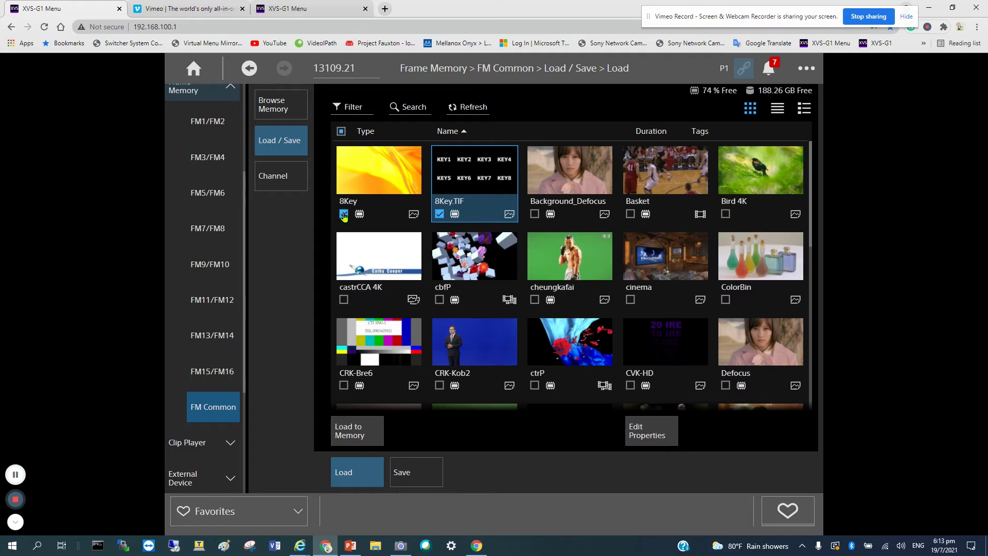
Open FM7 playback controls and snap the menu to the left half of the screen
{"action": "left_click", "coordinate": [212, 232]}
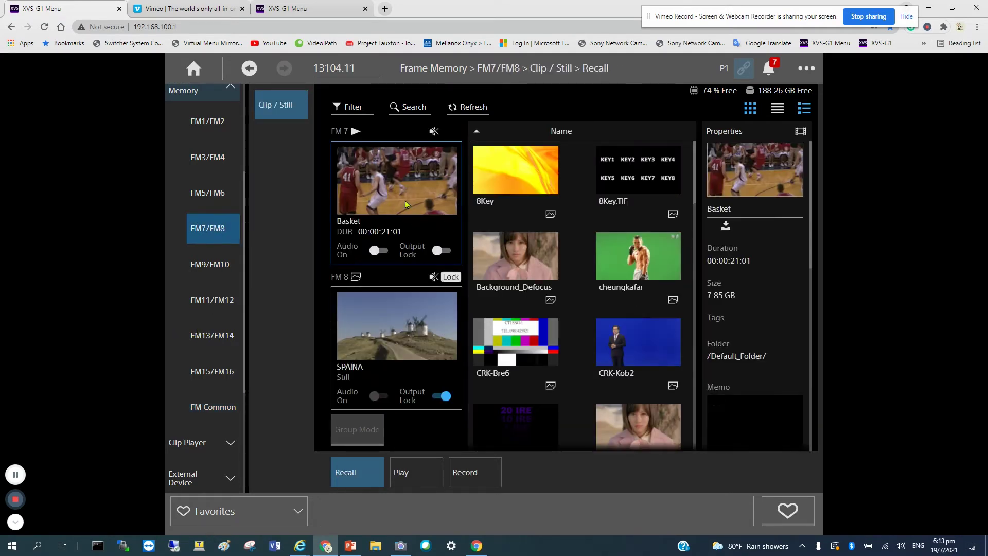
{"action": "left_click", "coordinate": [407, 475]}
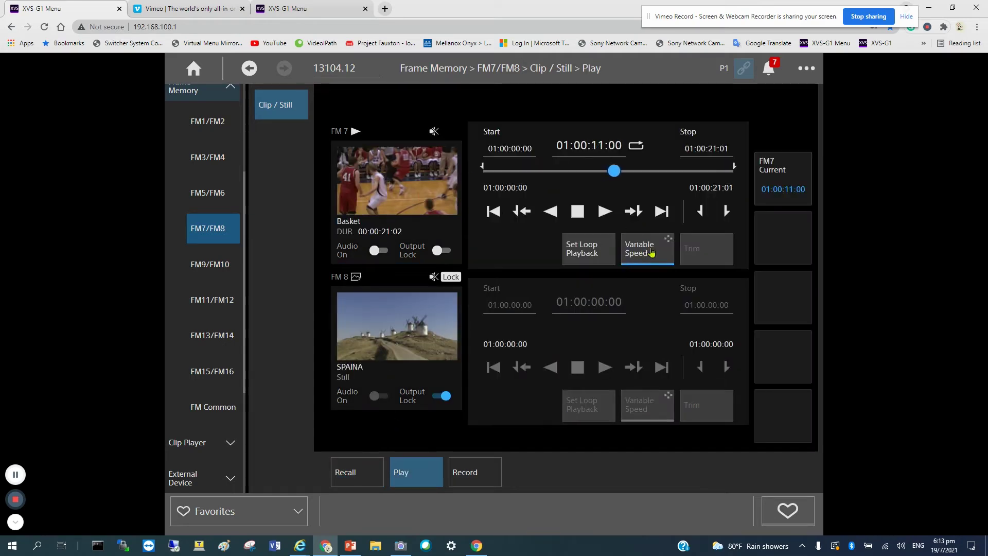
{"action": "key", "text": "super+Left"}
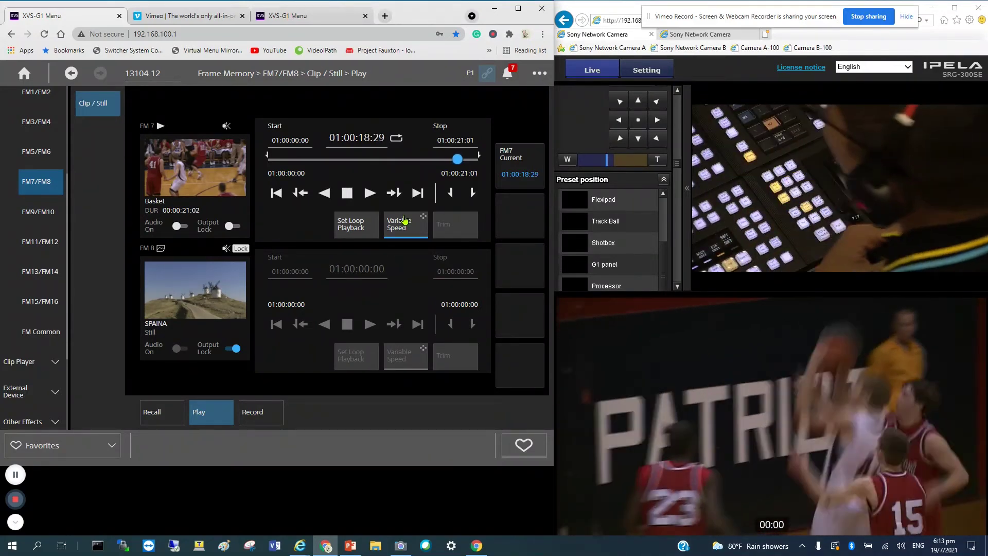
Stop and replay the Basket clip, then turn on Variable Speed at 50
{"action": "left_click", "coordinate": [346, 195]}
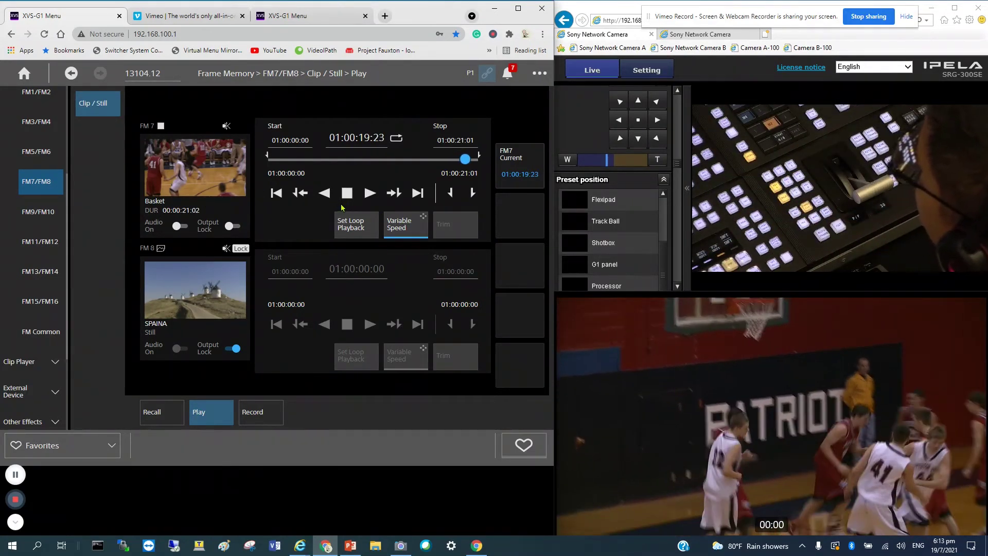
{"action": "left_click", "coordinate": [370, 193]}
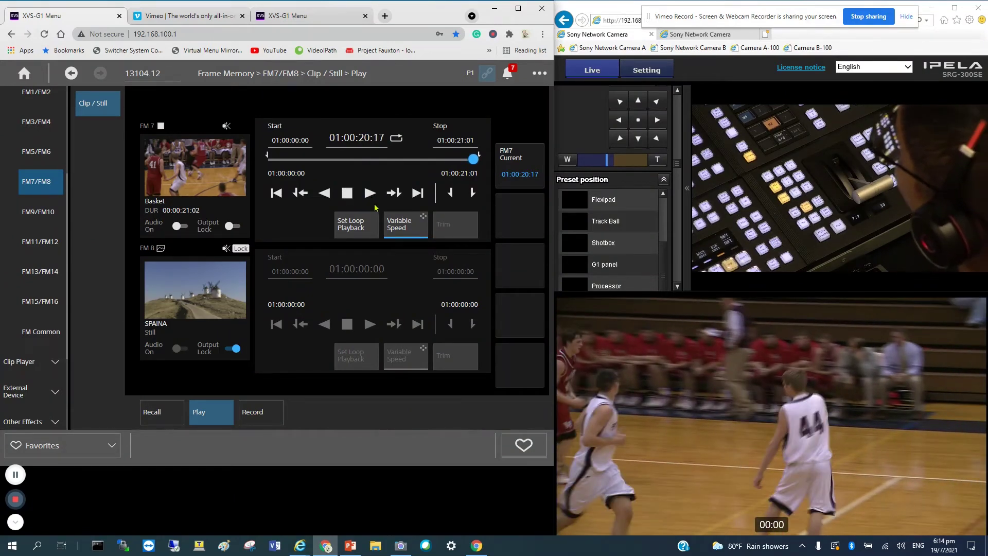
{"action": "left_click", "coordinate": [370, 193]}
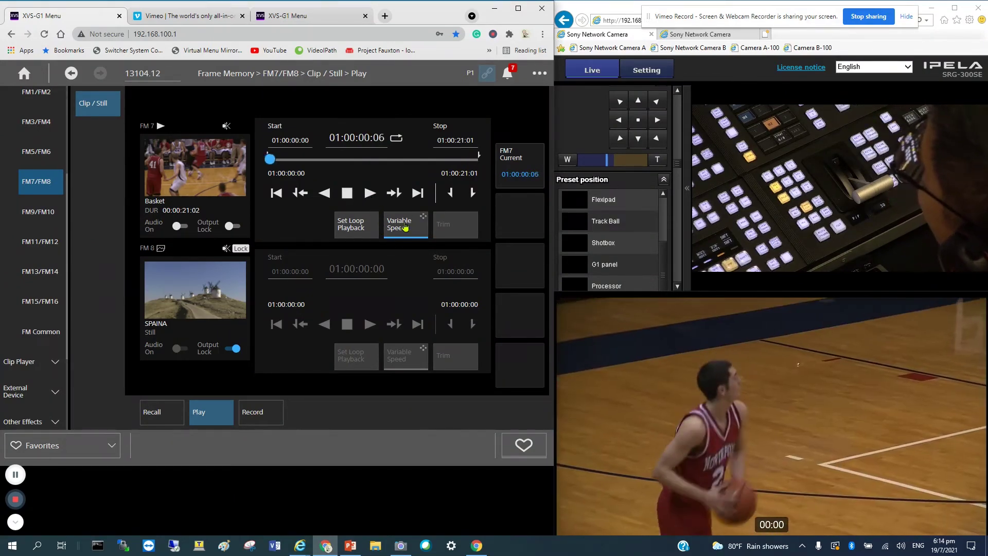
{"action": "left_click", "coordinate": [405, 229]}
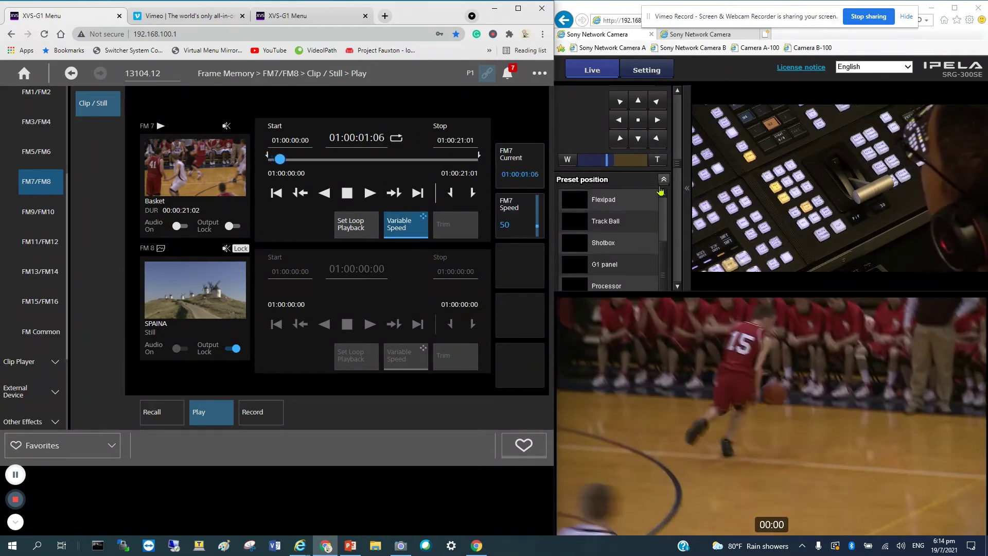
{"action": "left_click", "coordinate": [703, 35]}
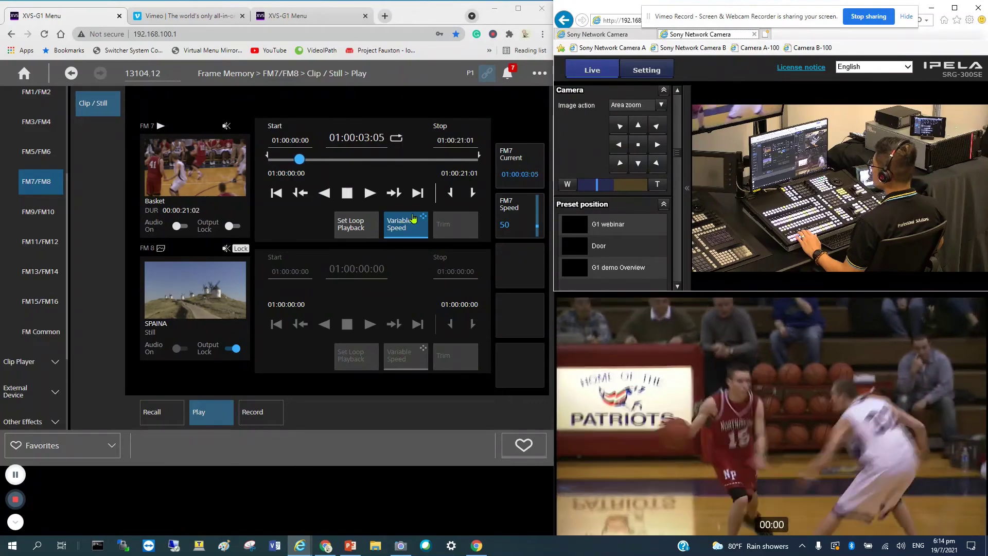
{"action": "left_click", "coordinate": [411, 232]}
{"action": "left_click", "coordinate": [415, 233]}
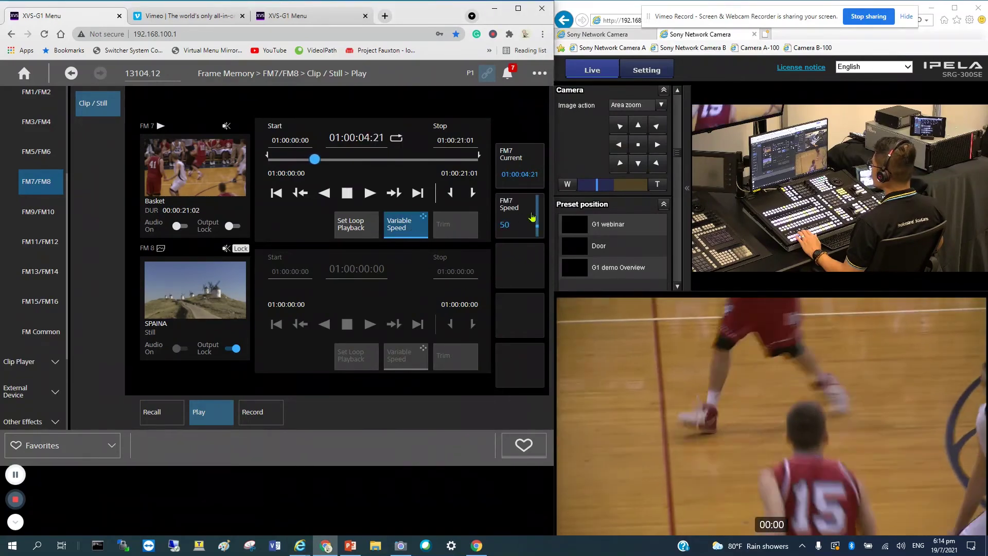
Drag on the FM7 speed pad, varying speed through 100, 0, 13, 29, 10 and 40
{"action": "left_click", "coordinate": [509, 219]}
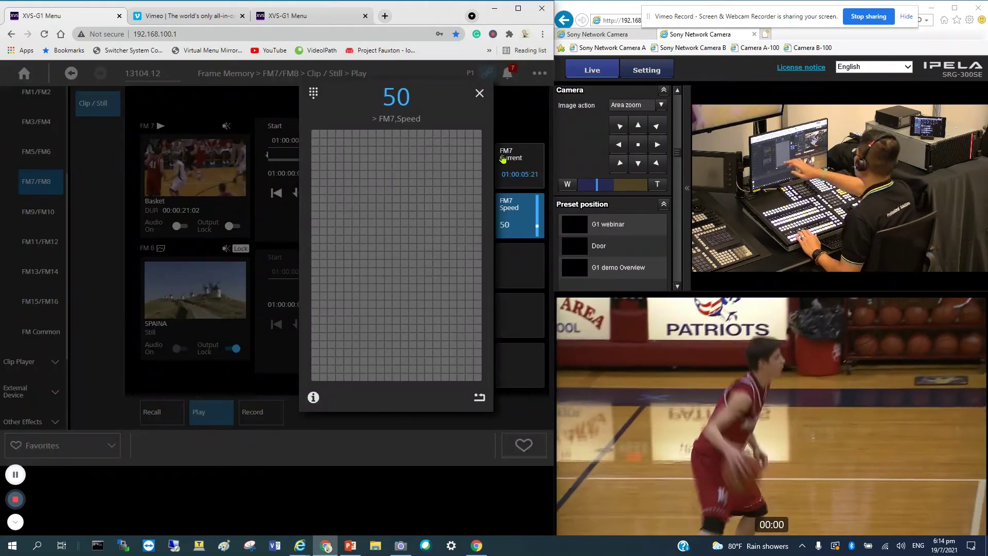
{"action": "left_click_drag", "start_coordinate": [332, 211], "coordinate": [428, 203]}
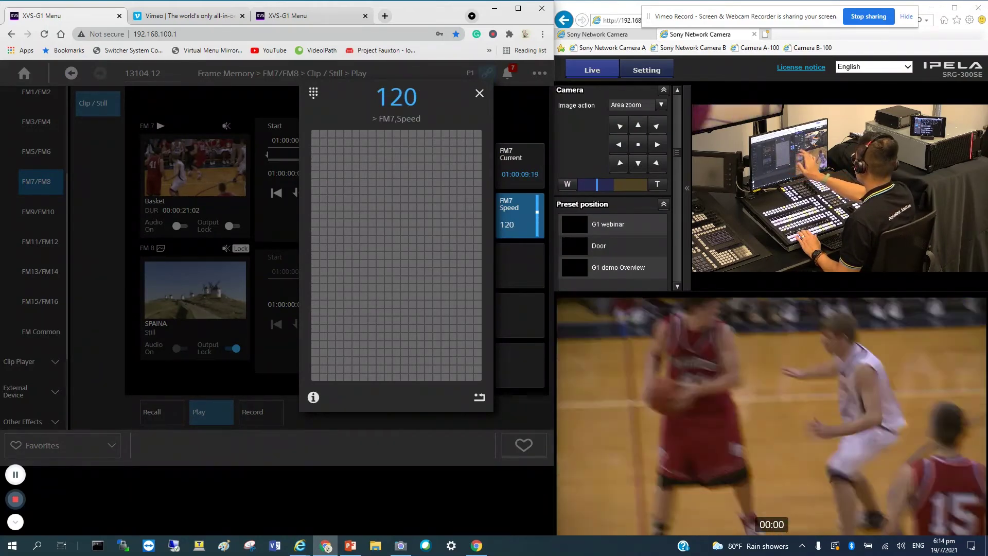
{"action": "left_click_drag", "start_coordinate": [382, 281], "coordinate": [372, 353]}
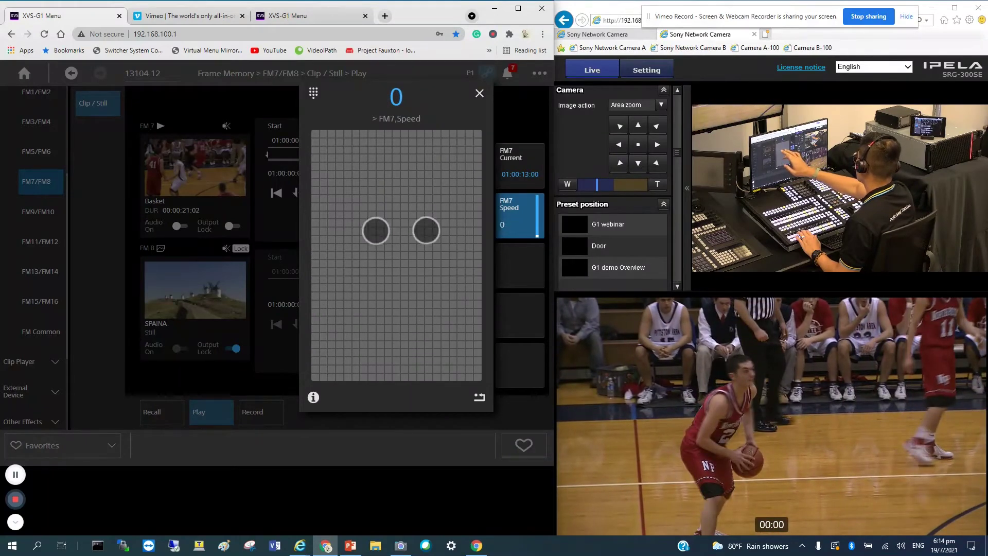
{"action": "left_click_drag", "start_coordinate": [410, 167], "coordinate": [379, 170]}
{"action": "left_click", "coordinate": [397, 222]}
{"action": "left_click", "coordinate": [393, 237]}
{"action": "left_click", "coordinate": [360, 329]}
{"action": "left_click", "coordinate": [414, 322]}
{"action": "left_click", "coordinate": [371, 185]}
{"action": "left_click", "coordinate": [385, 187]}
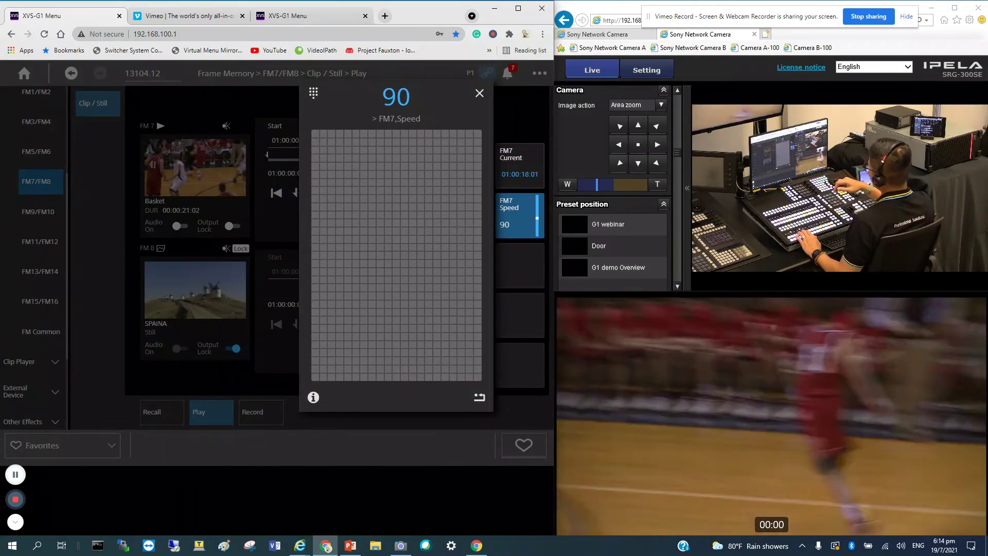
Enter FM7 speed 50 with the numeric keypad
{"action": "left_click", "coordinate": [314, 92]}
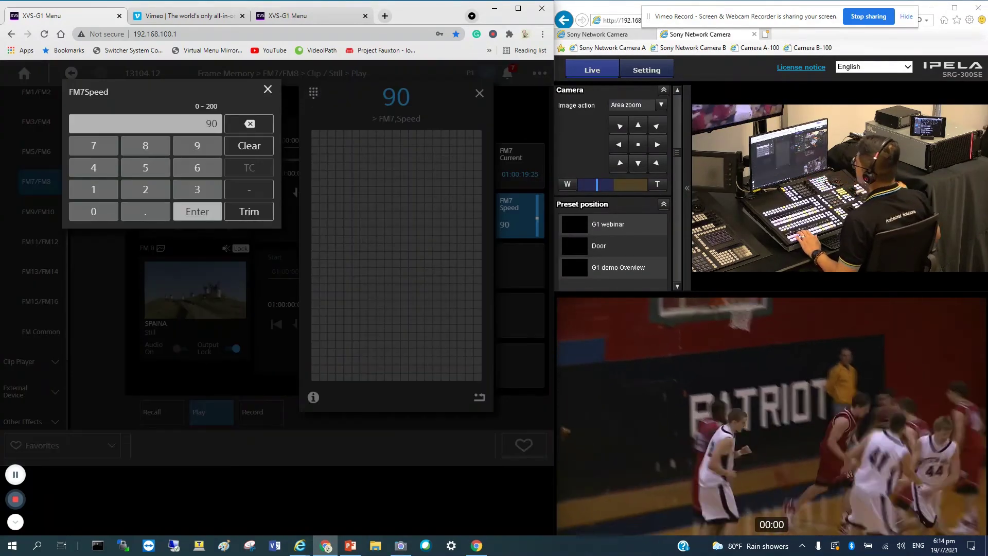
{"action": "left_click", "coordinate": [145, 170]}
{"action": "left_click", "coordinate": [93, 211]}
{"action": "left_click", "coordinate": [203, 212]}
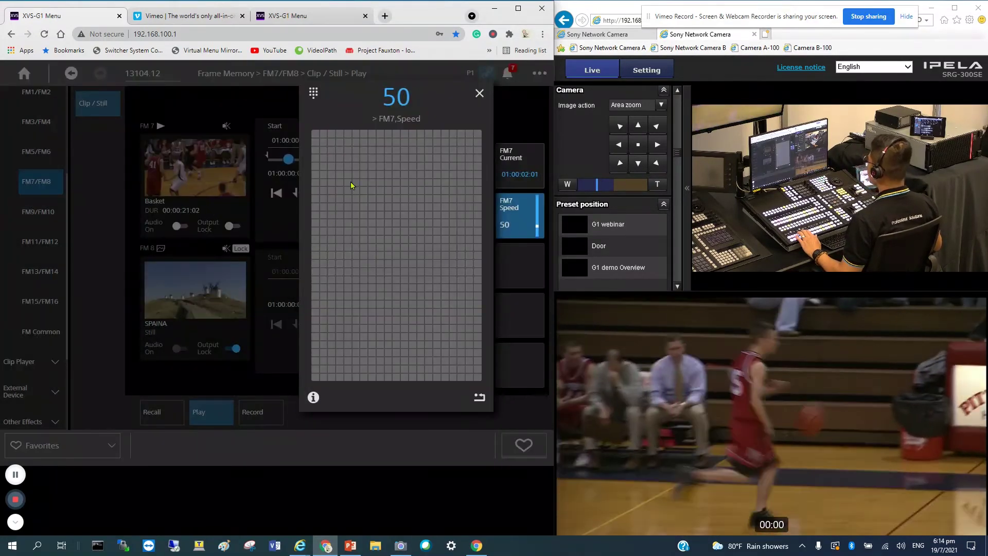
View and dismiss the touch operation guide, then reset FM7 speed to 0
{"action": "left_click", "coordinate": [313, 398]}
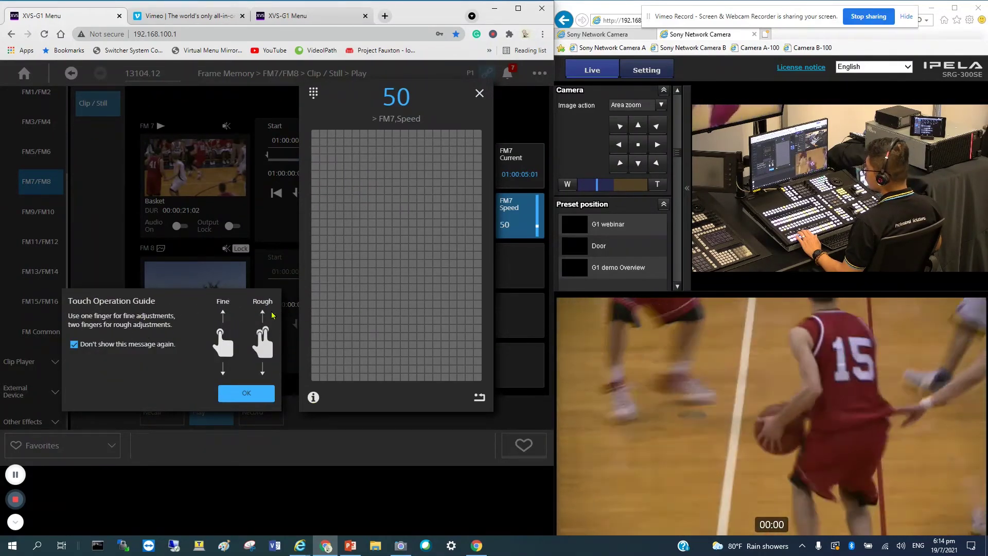
{"action": "left_click", "coordinate": [246, 393]}
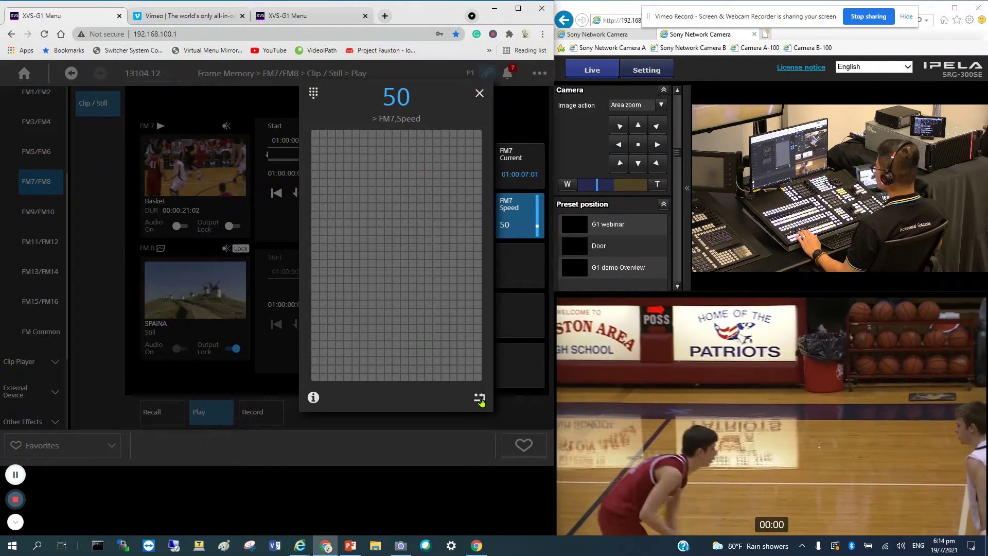
{"action": "left_click", "coordinate": [480, 398]}
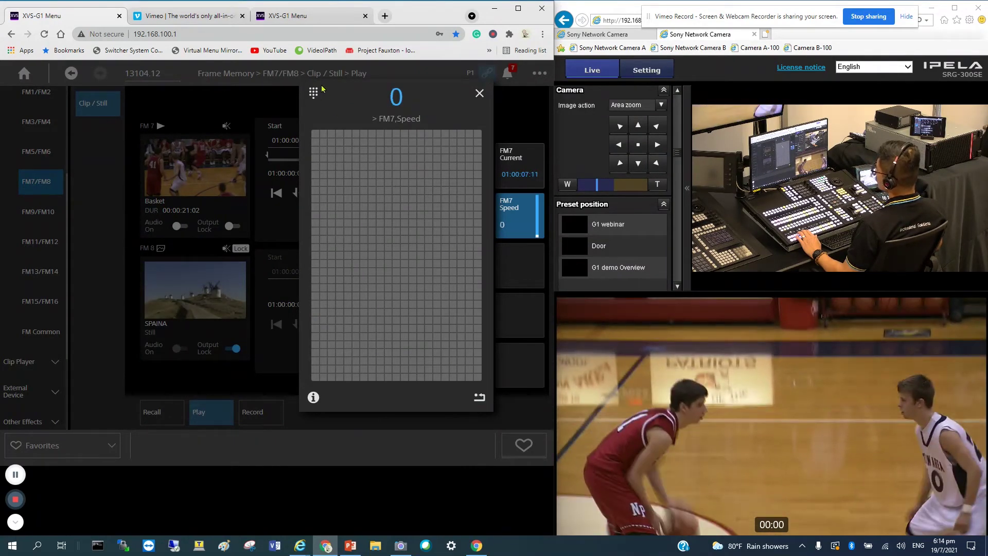
Re-enter FM7 speed 50 on the keypad and close the speed pad
{"action": "left_click", "coordinate": [311, 93]}
{"action": "left_click", "coordinate": [147, 167]}
{"action": "left_click", "coordinate": [95, 213]}
{"action": "left_click", "coordinate": [203, 209]}
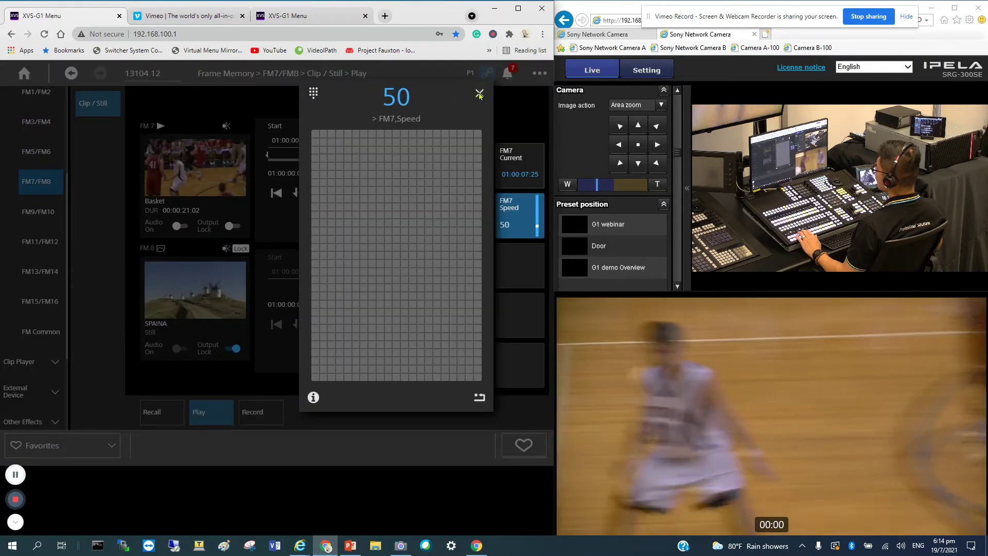
{"action": "left_click", "coordinate": [480, 93]}
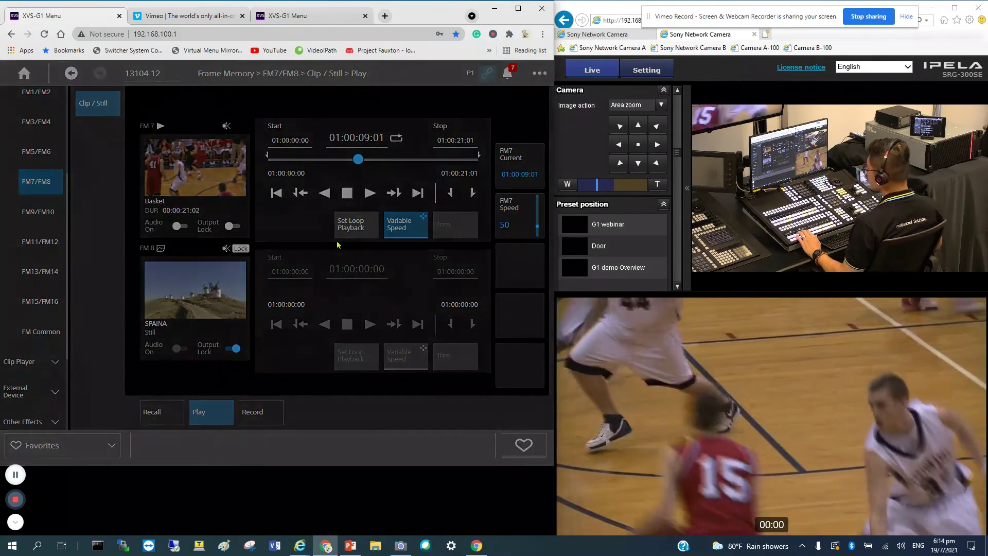
Confirm LOOP with Infinite Loop for FM7, then collapse the Frame Memory section
{"action": "left_click", "coordinate": [351, 225]}
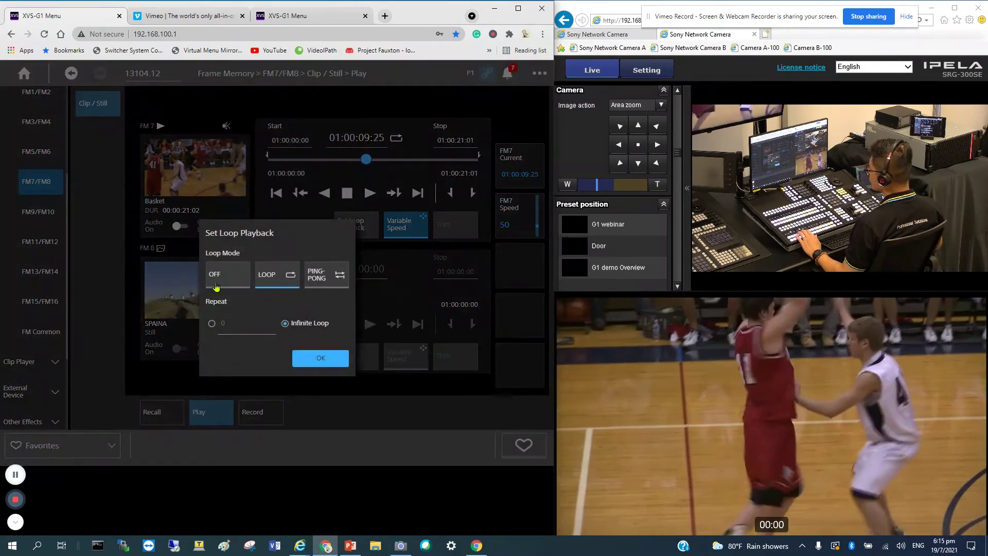
{"action": "left_click", "coordinate": [320, 359]}
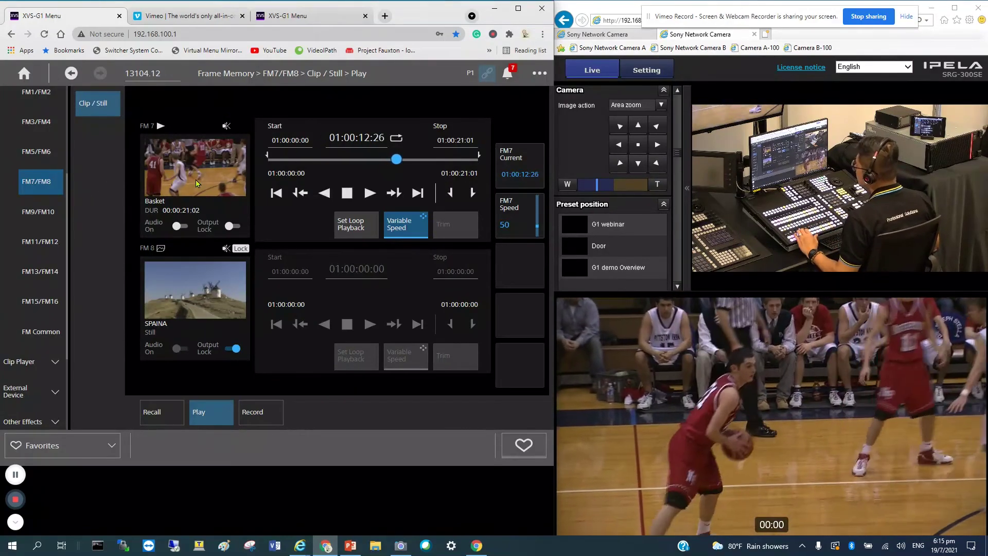
{"action": "scroll", "coordinate": [44, 217], "scroll_direction": "up", "scroll_amount": 3}
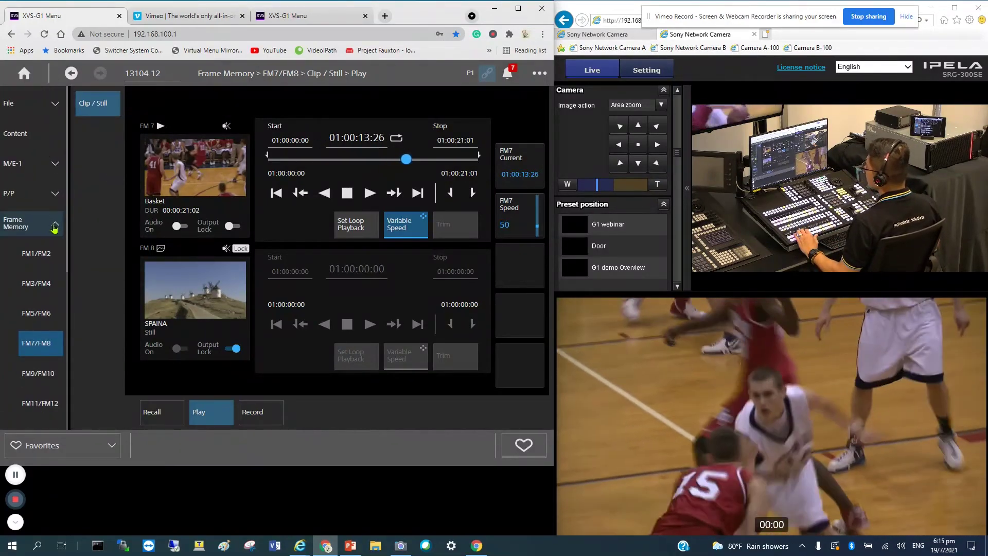
{"action": "left_click", "coordinate": [37, 226]}
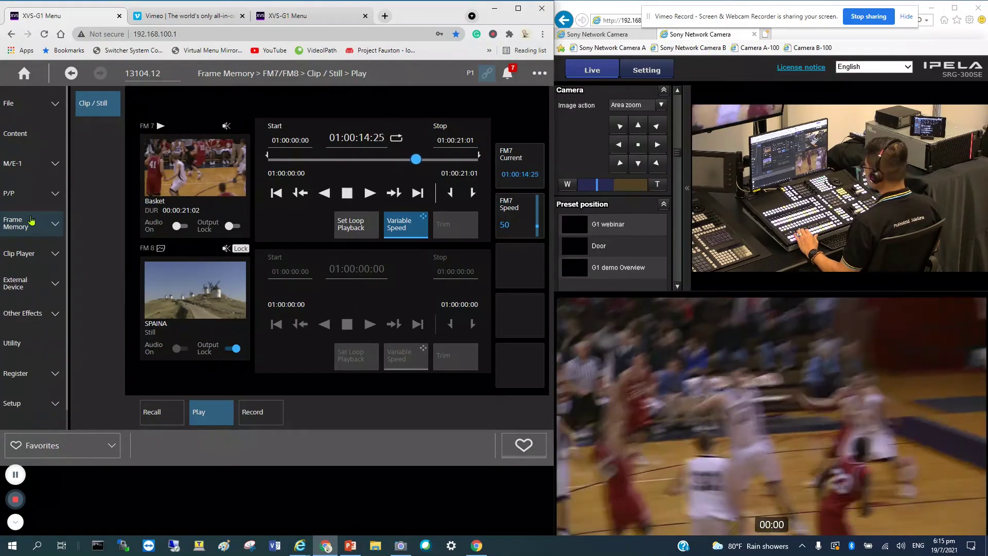
Browse Clip1/Clip2, Clip3/Clip4 and Clip Common Load pages, then open External Device Folder List
{"action": "left_click", "coordinate": [44, 255]}
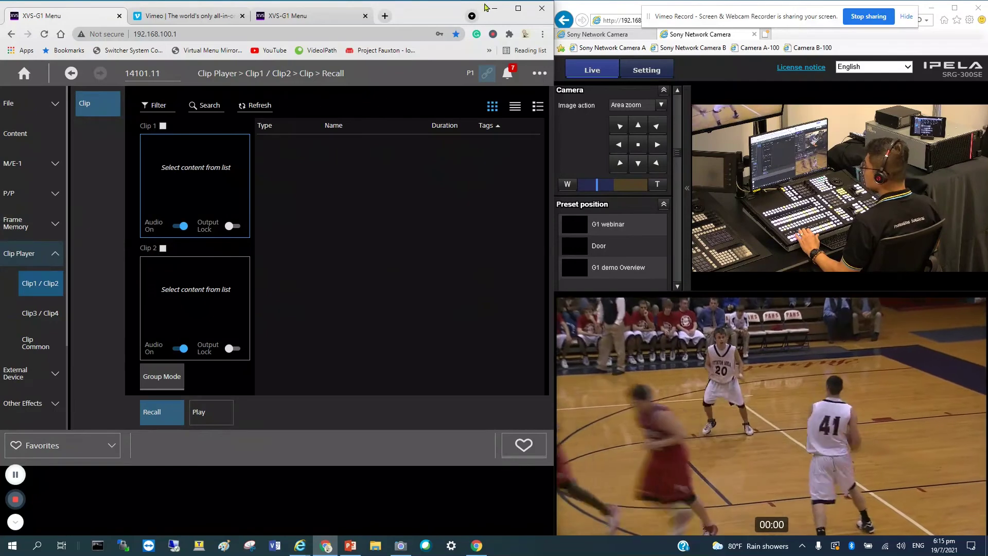
{"action": "left_click", "coordinate": [518, 8]}
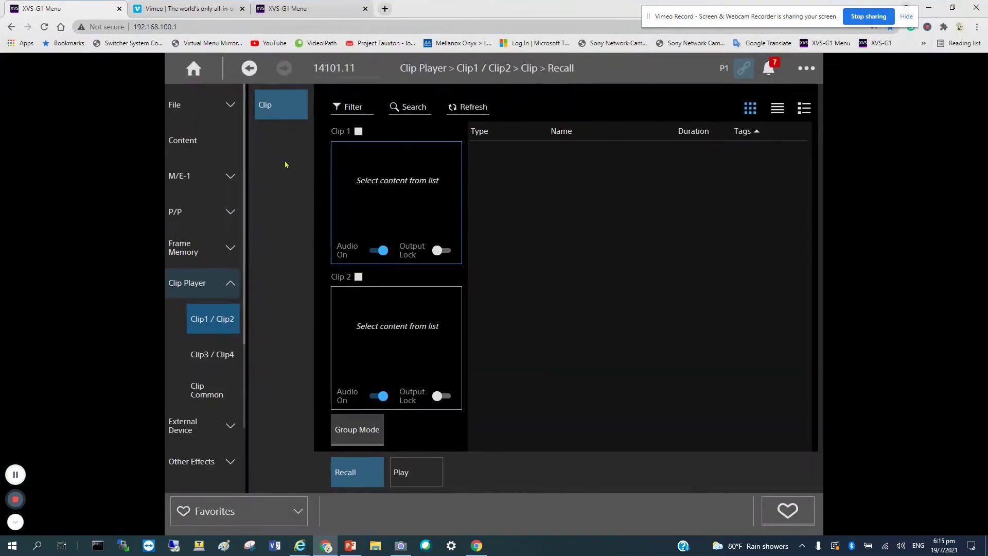
{"action": "left_click", "coordinate": [212, 360]}
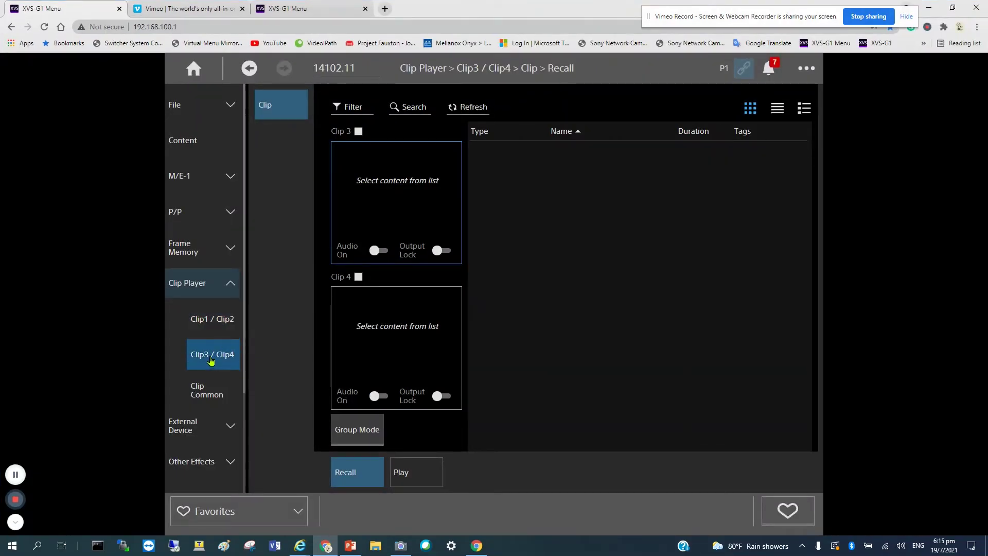
{"action": "left_click", "coordinate": [213, 395]}
{"action": "left_click", "coordinate": [269, 142]}
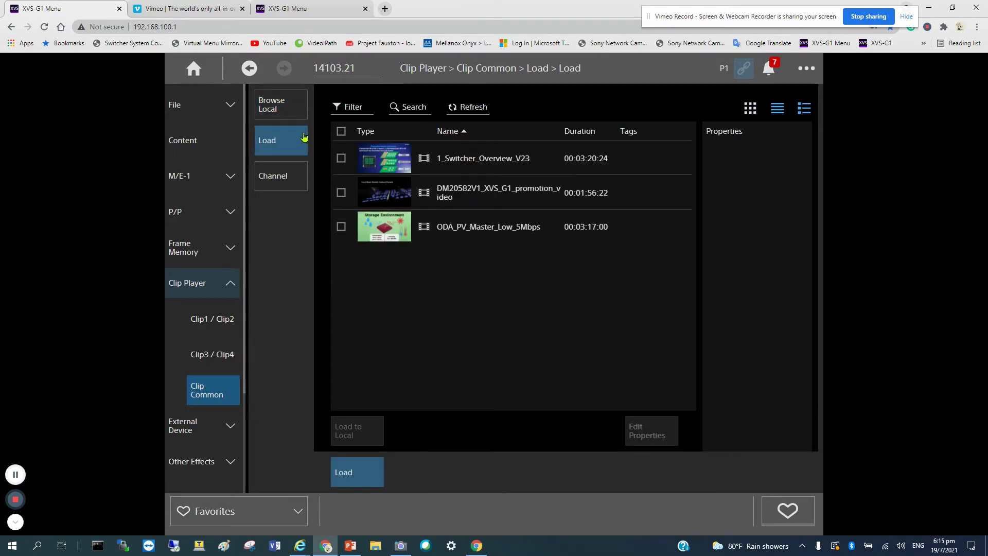
{"action": "left_click", "coordinate": [229, 283]}
{"action": "left_click", "coordinate": [226, 320]}
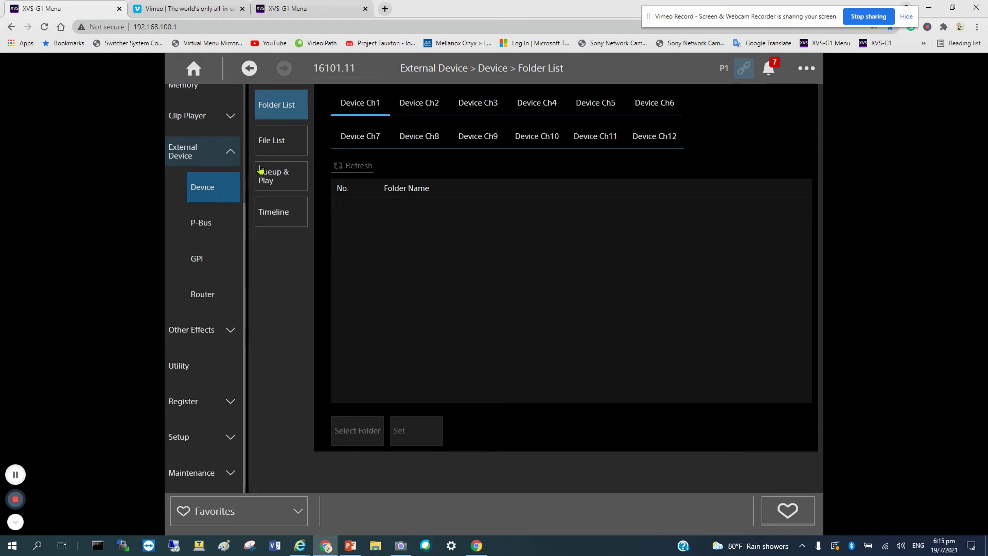
Look through the Color Background, Aux bus crosspoint and Safe Title pages
{"action": "left_click", "coordinate": [227, 332]}
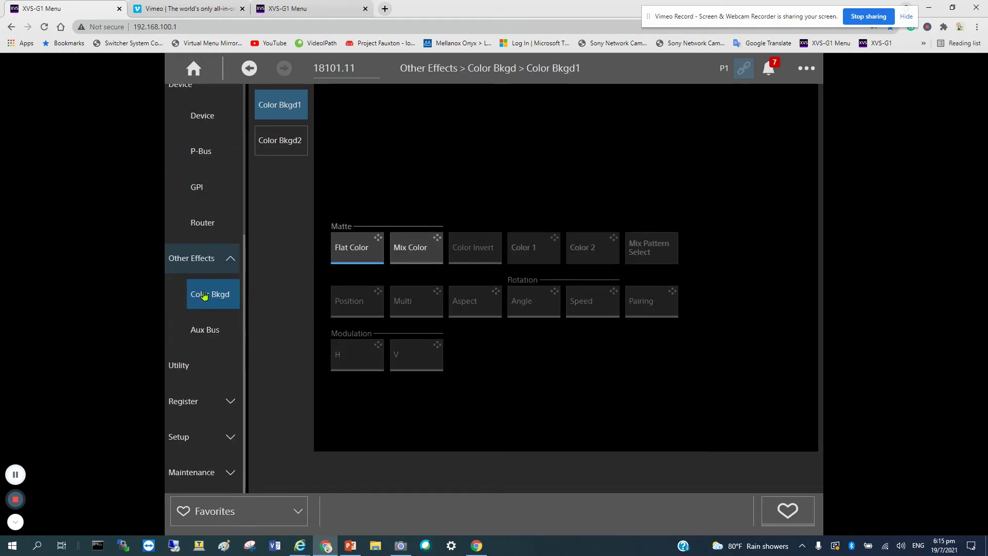
{"action": "left_click", "coordinate": [215, 330]}
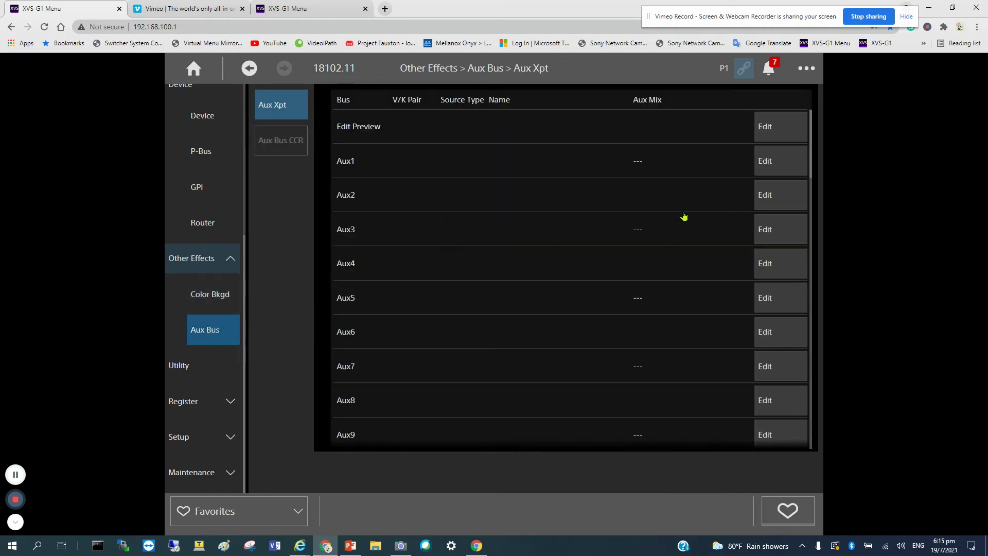
{"action": "scroll", "coordinate": [692, 234], "scroll_direction": "down", "scroll_amount": 20}
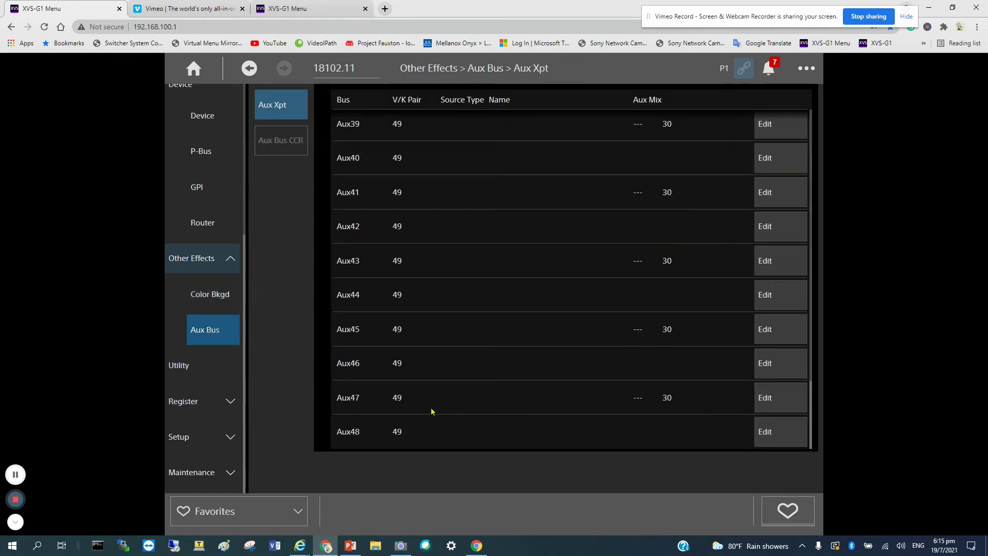
{"action": "scroll", "coordinate": [432, 411], "scroll_direction": "up", "scroll_amount": 20}
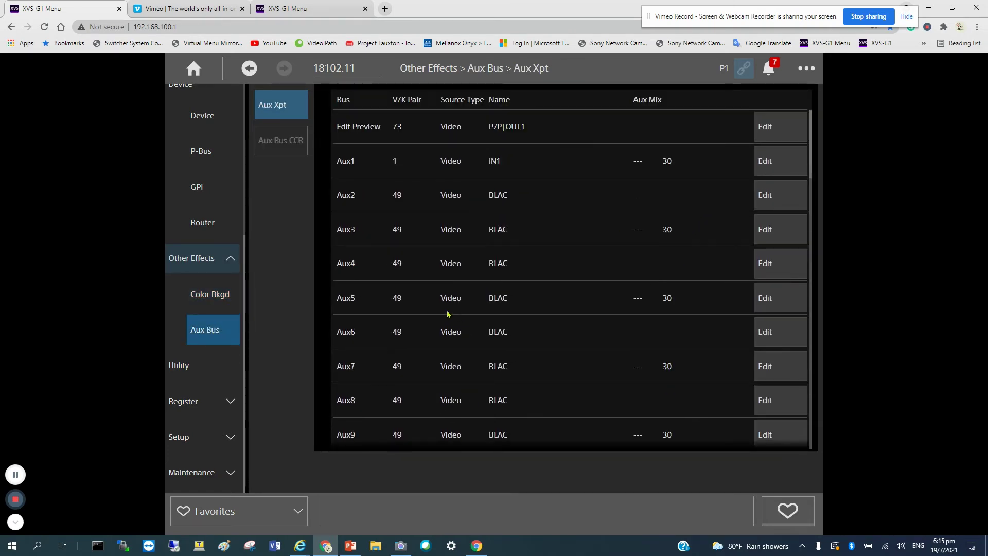
{"action": "left_click", "coordinate": [215, 297]}
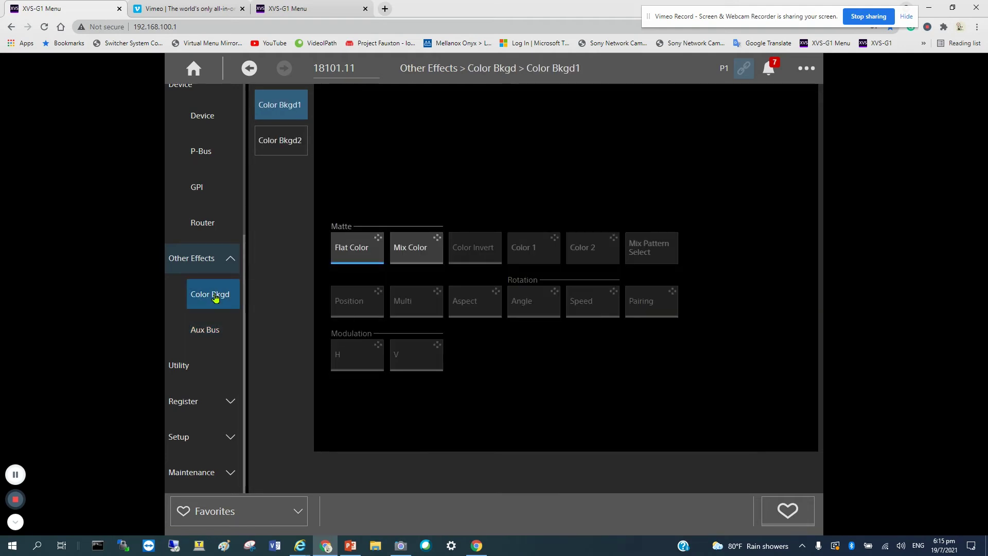
{"action": "left_click", "coordinate": [216, 329]}
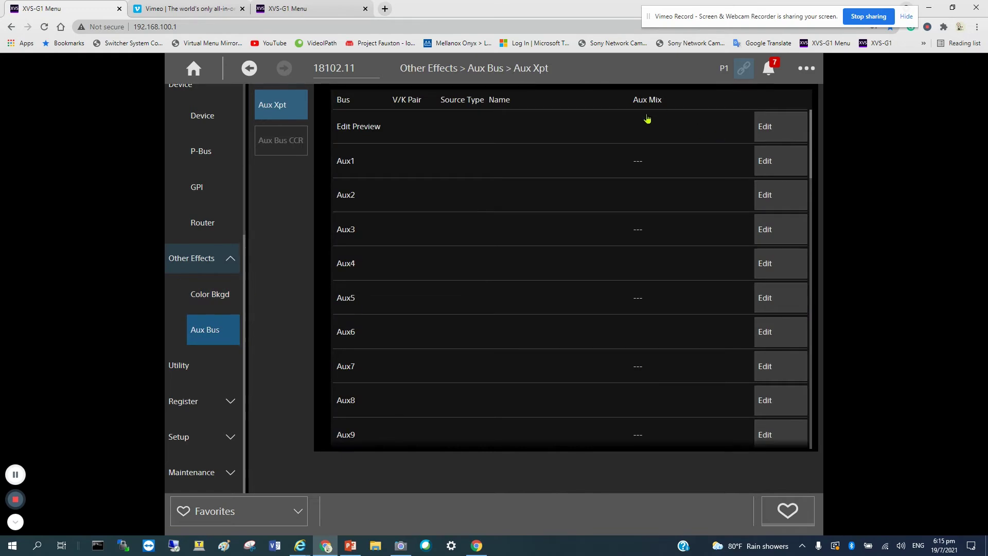
{"action": "left_click", "coordinate": [186, 367]}
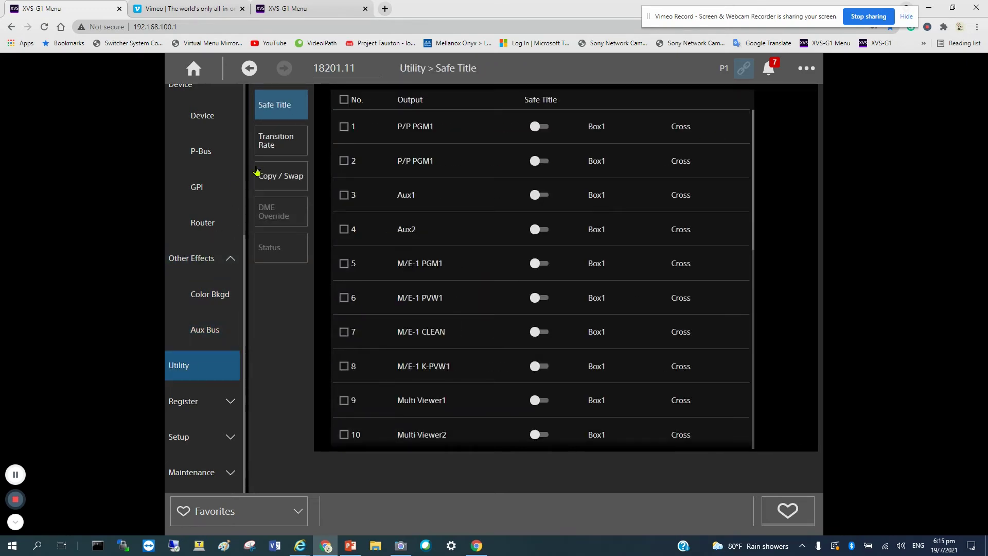
View Key and Wipe / DME Wipe copy/swap lists, then Transition Rate, and expand Register
{"action": "left_click", "coordinate": [258, 172]}
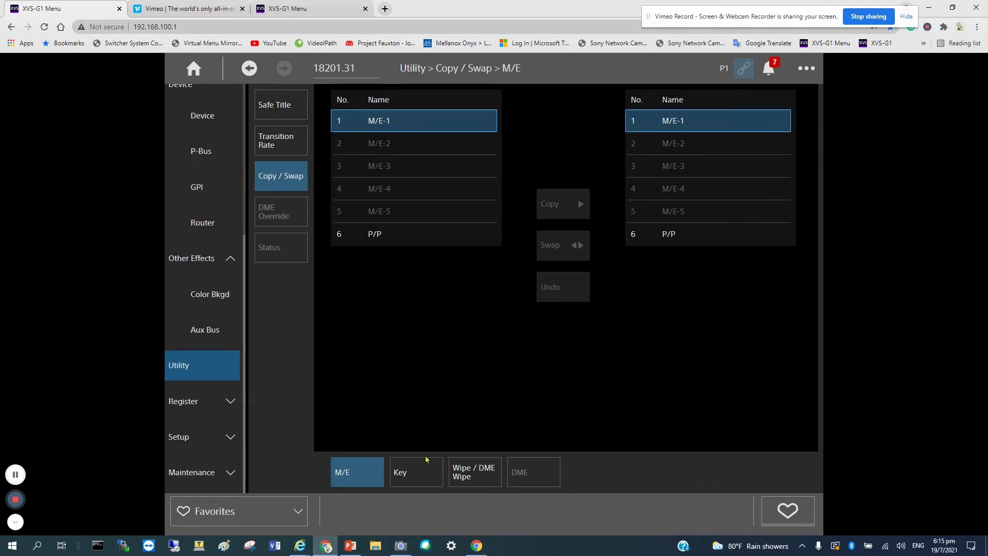
{"action": "left_click", "coordinate": [431, 483]}
{"action": "left_click", "coordinate": [462, 480]}
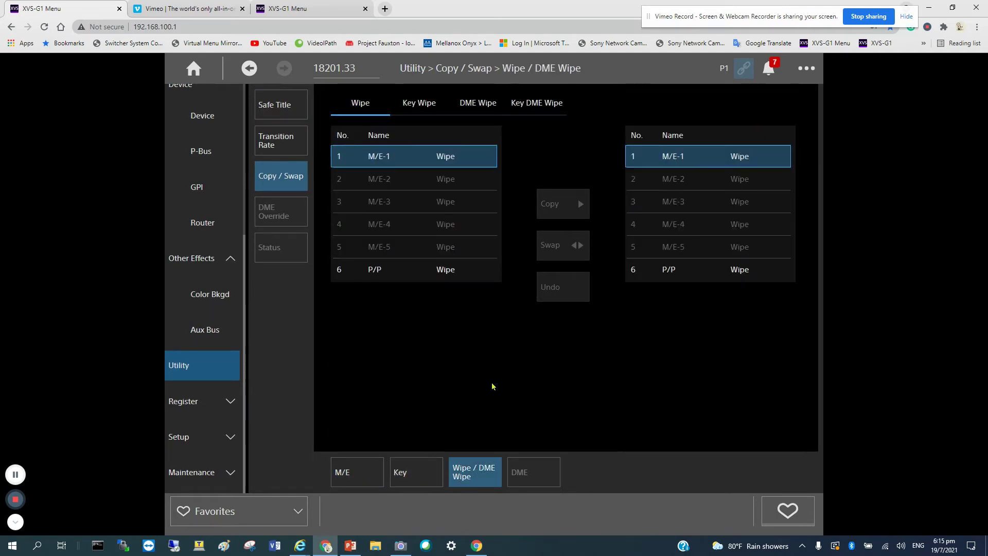
{"action": "left_click", "coordinate": [414, 482]}
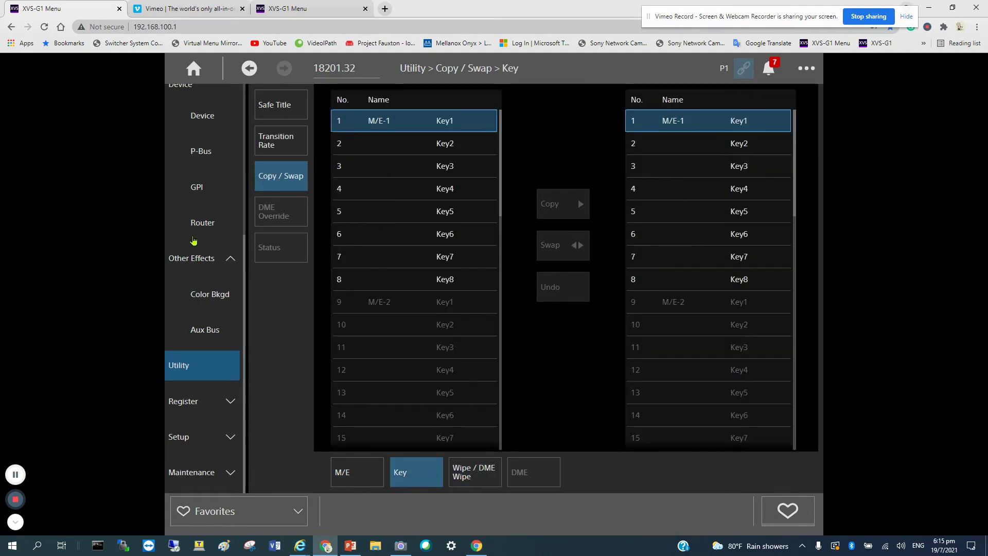
{"action": "left_click", "coordinate": [281, 147]}
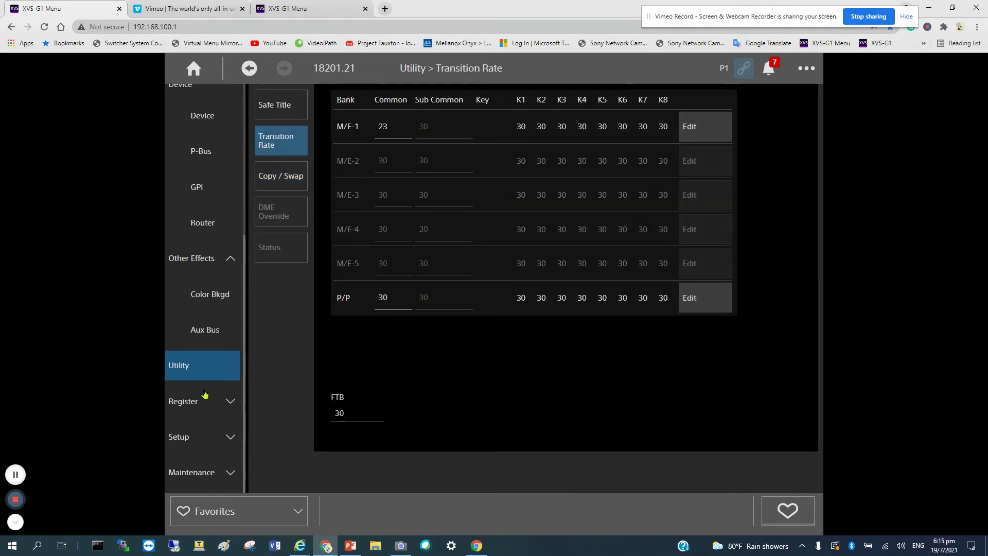
{"action": "left_click", "coordinate": [219, 409]}
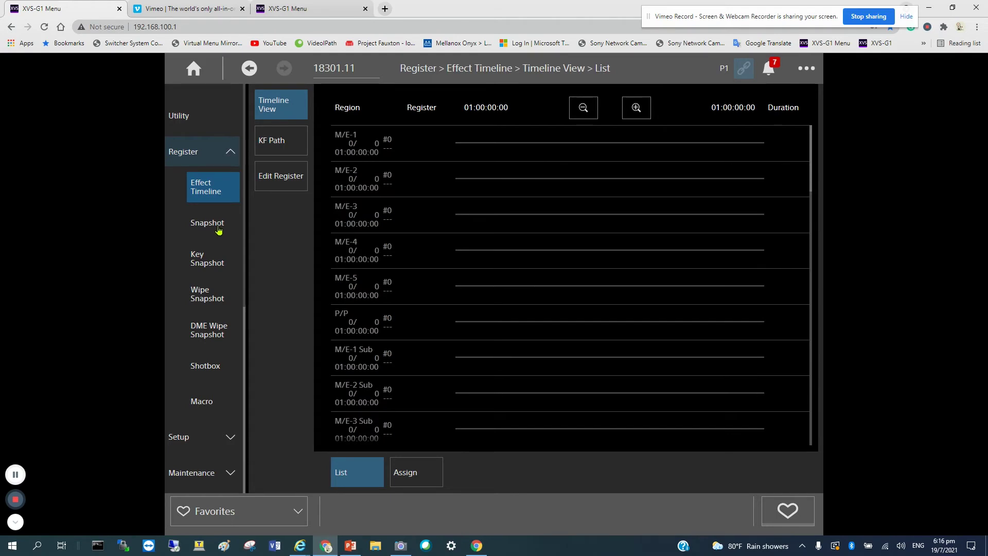
Browse Key Snapshot and Shotbox registers, list macro registers M2, M4, M7, 8Key, then restore the window
{"action": "left_click", "coordinate": [219, 226]}
{"action": "left_click", "coordinate": [217, 263]}
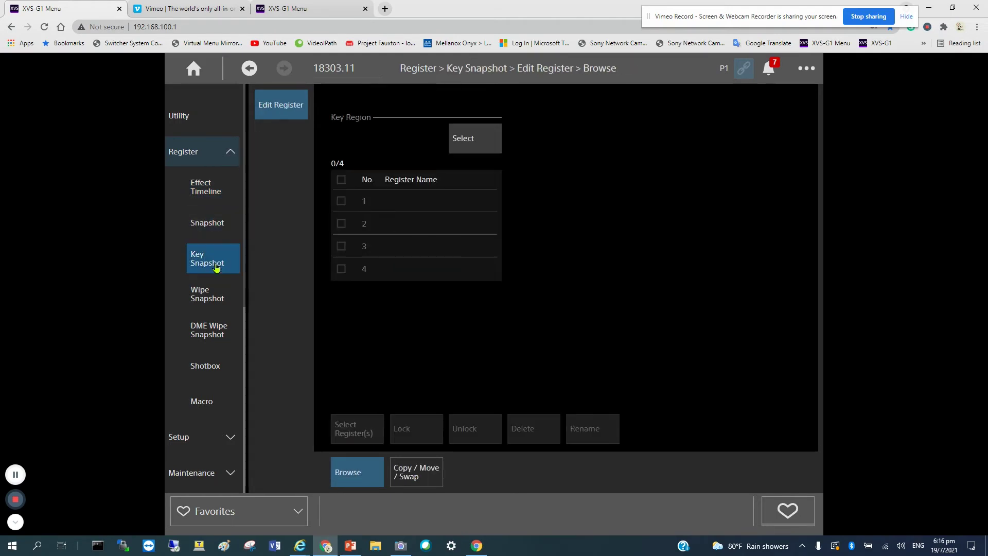
{"action": "left_click", "coordinate": [205, 373]}
{"action": "left_click", "coordinate": [208, 407]}
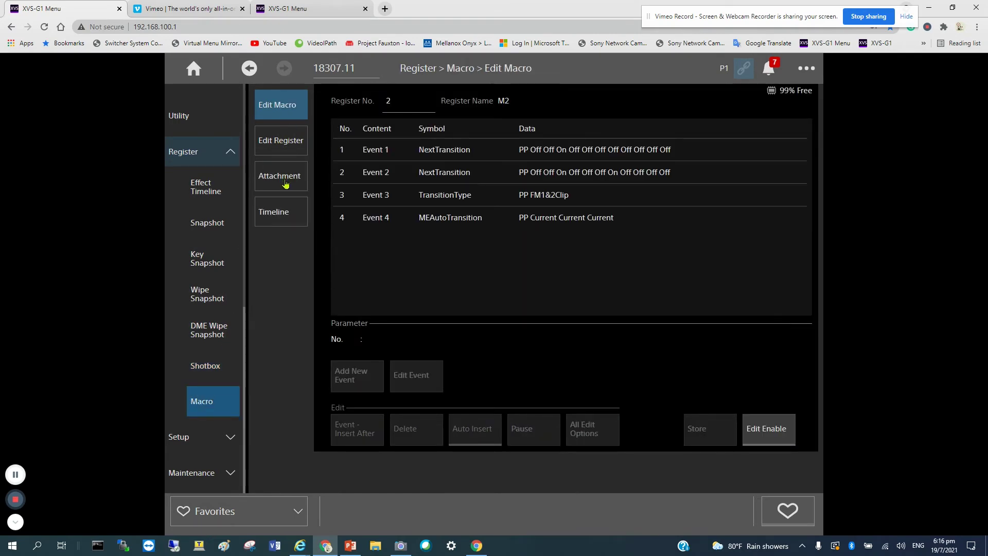
{"action": "left_click", "coordinate": [282, 149]}
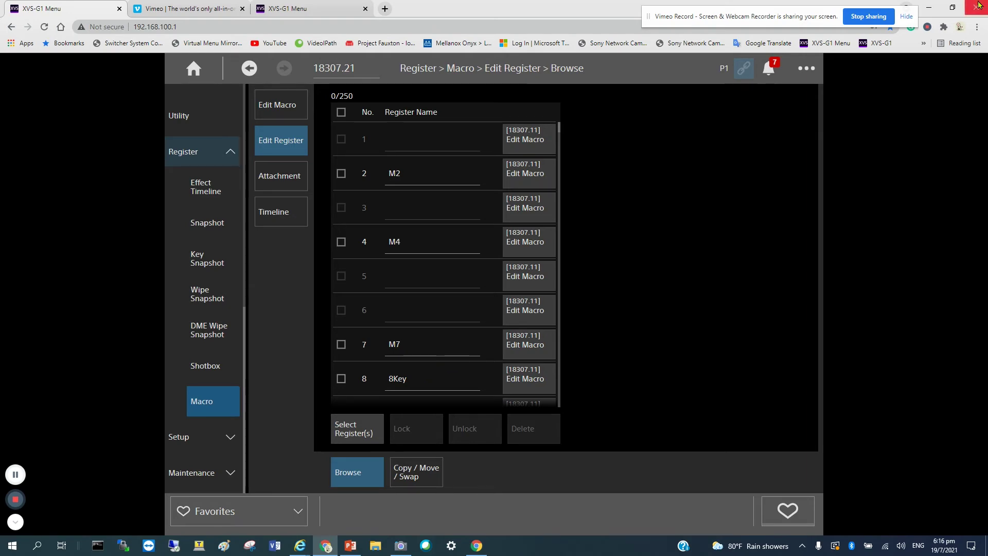
{"action": "left_click", "coordinate": [952, 7]}
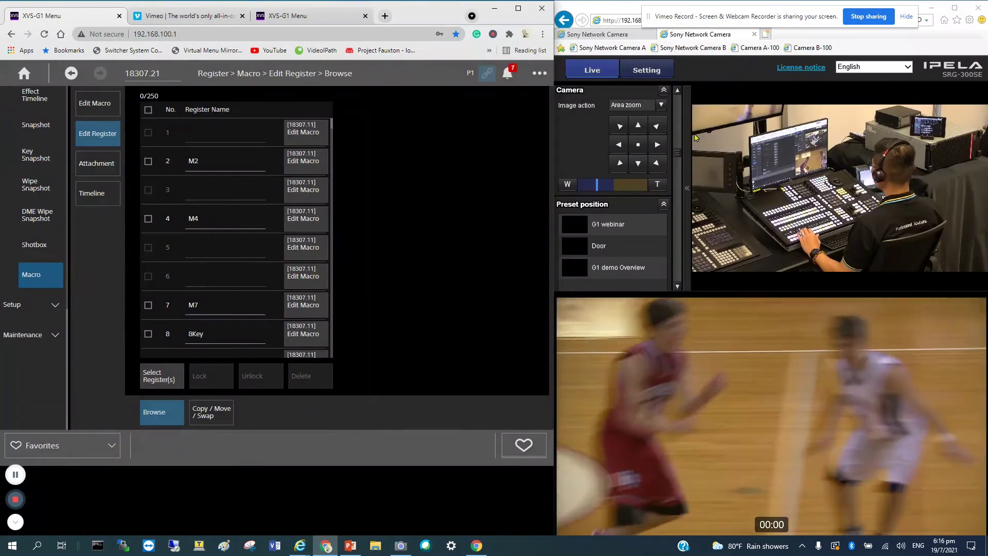
Switch to the other camera's view and recall its G1 panel preset
{"action": "left_click", "coordinate": [597, 34]}
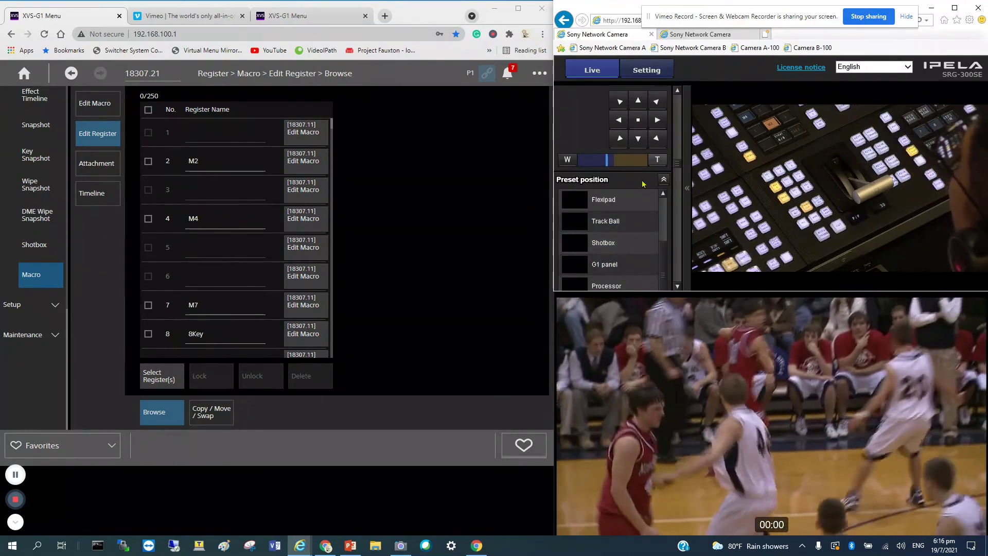
{"action": "scroll", "coordinate": [631, 232], "scroll_direction": "up", "scroll_amount": 2}
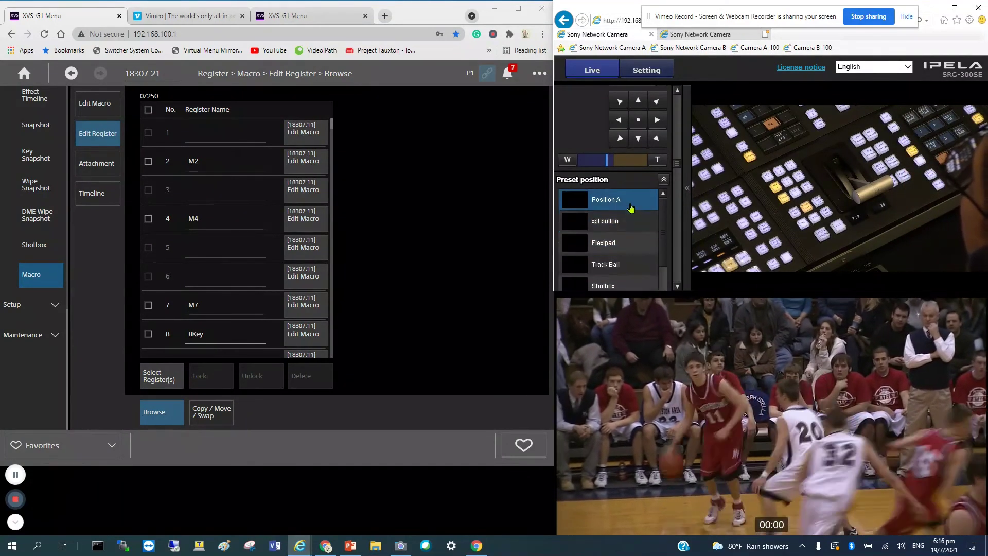
{"action": "scroll", "coordinate": [631, 250], "scroll_direction": "down", "scroll_amount": 2}
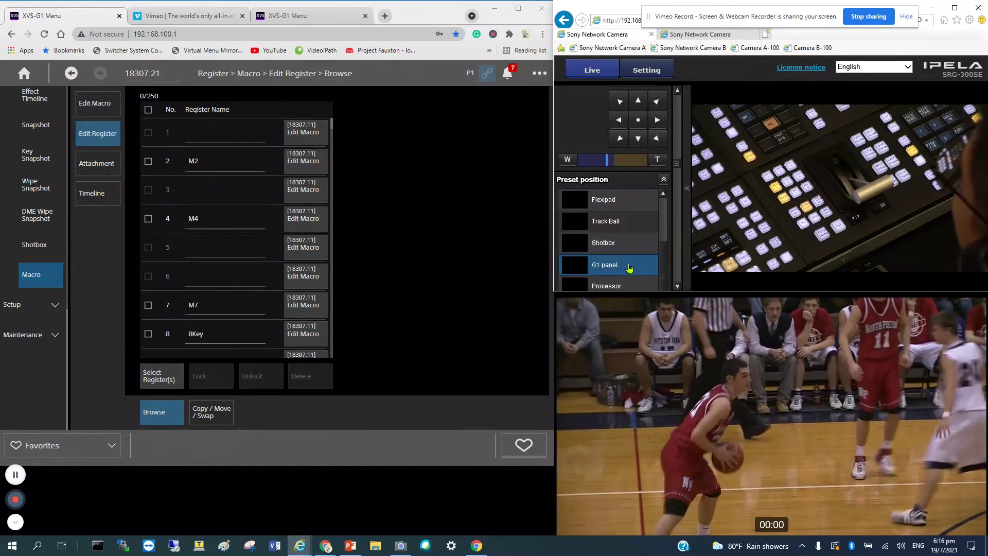
{"action": "left_click", "coordinate": [628, 265]}
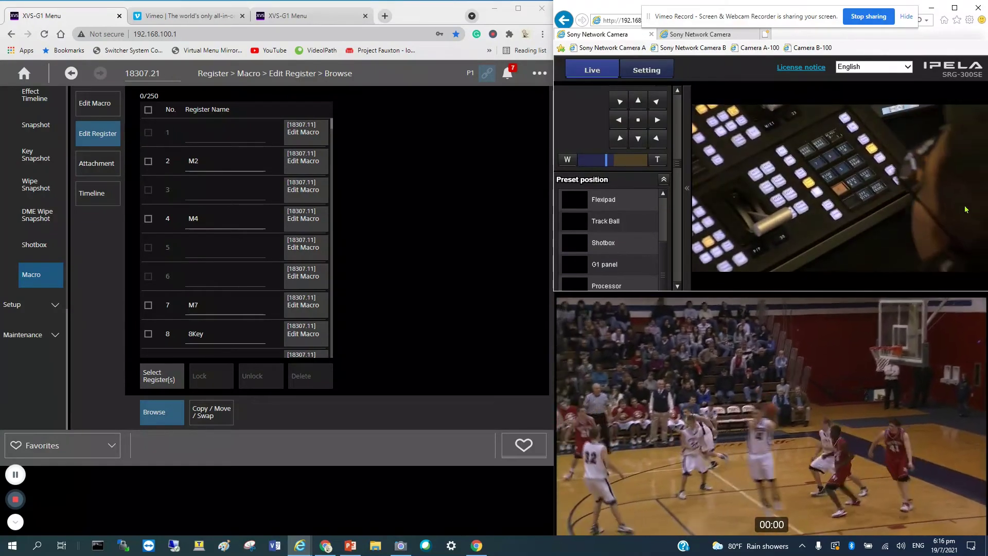
Maximize the switcher menu and open the 8Key macro (register 8) event list
{"action": "key", "text": "super+Up"}
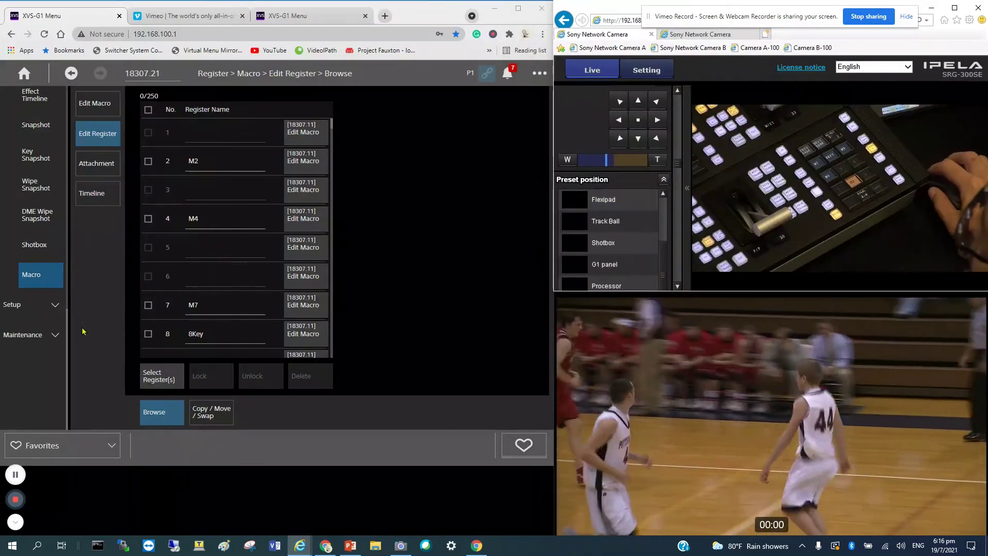
{"action": "left_click", "coordinate": [242, 341]}
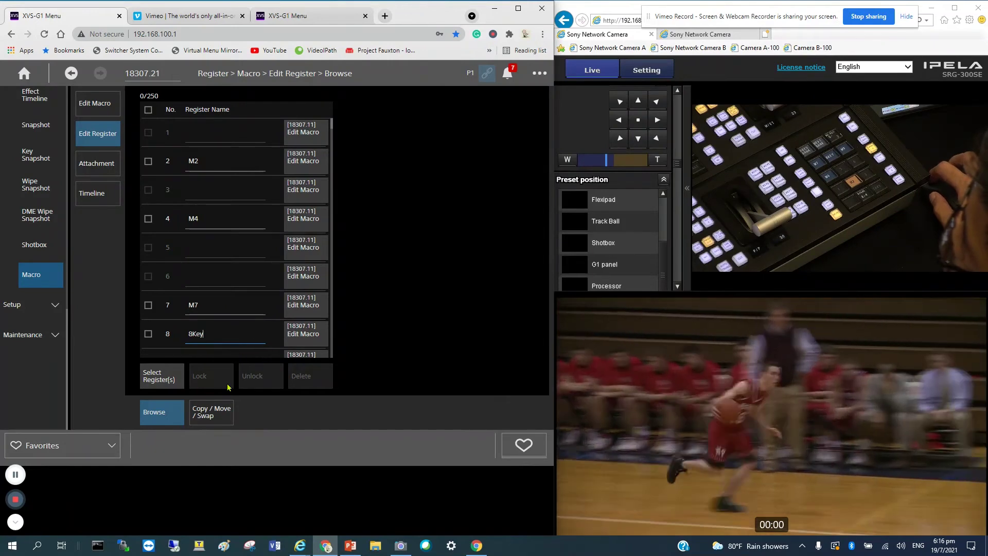
{"action": "left_click", "coordinate": [304, 338]}
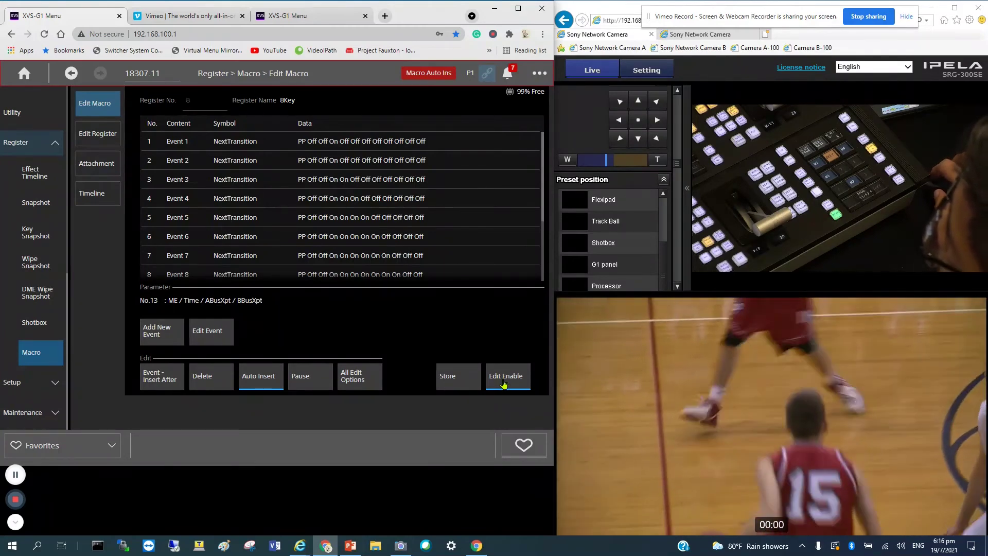
Turn off Edit Enable on the 8Key macro without saving and clear the editor
{"action": "left_click", "coordinate": [505, 383]}
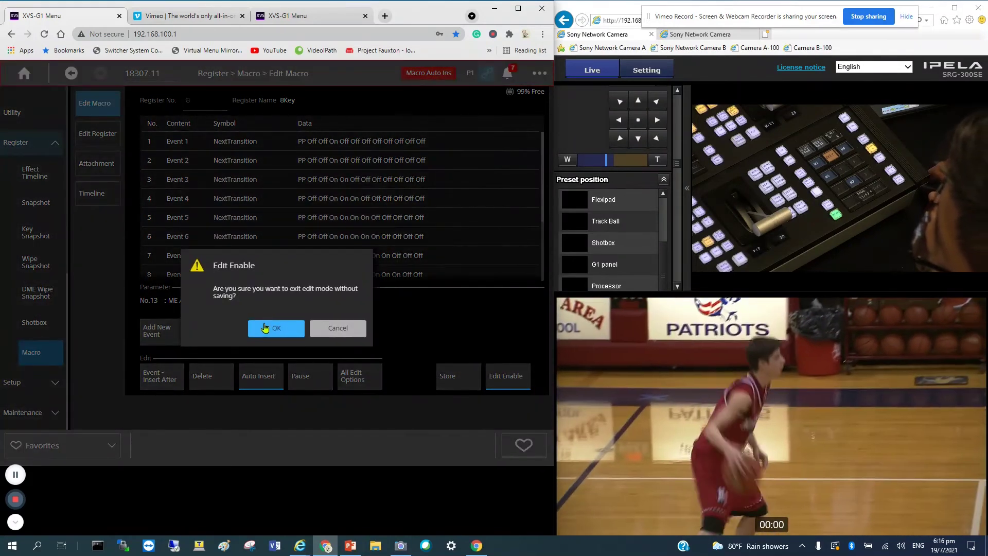
{"action": "left_click", "coordinate": [264, 330]}
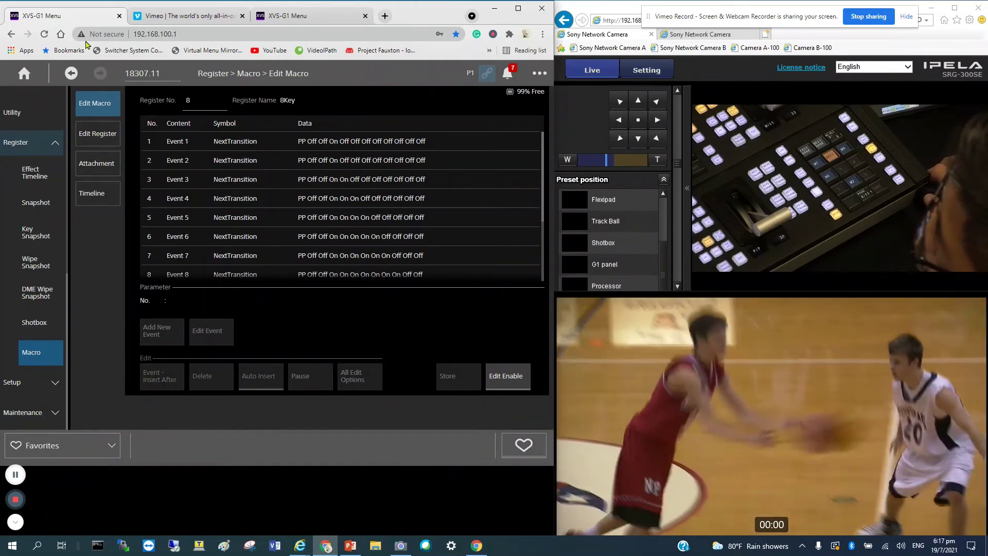
{"action": "left_click", "coordinate": [76, 77]}
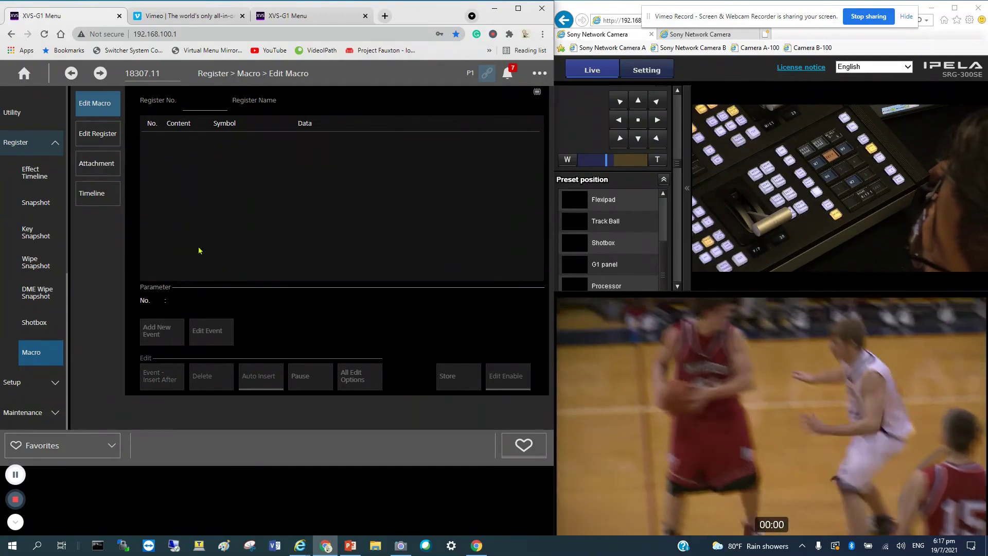
In Edit Register, replace register 8's name 8Key with 'Keyer 8'
{"action": "left_click", "coordinate": [100, 135]}
{"action": "left_click", "coordinate": [236, 330]}
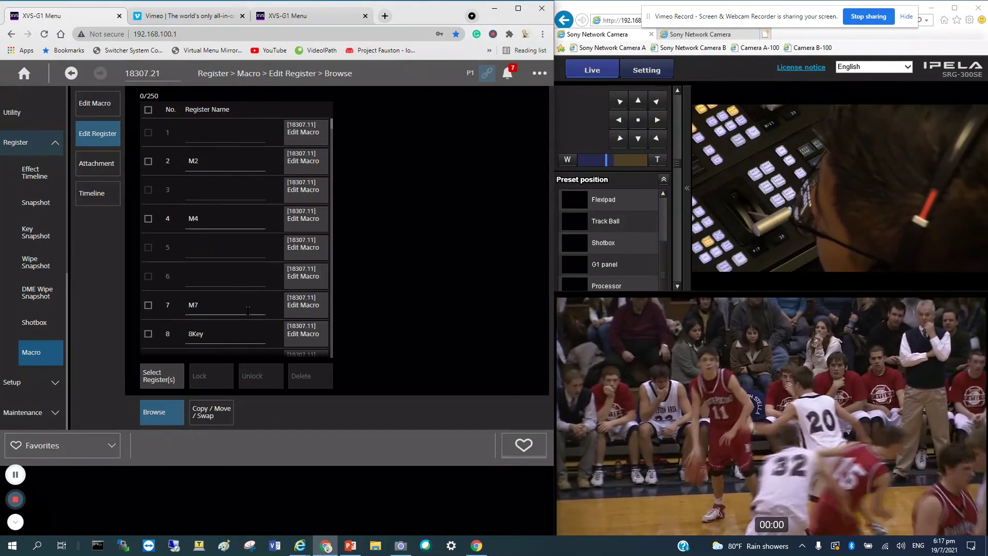
{"action": "key", "text": "BackSpace"}
{"action": "key", "text": "BackSpace"}
{"action": "key", "text": "BackSpace"}
{"action": "key", "text": "BackSpace"}
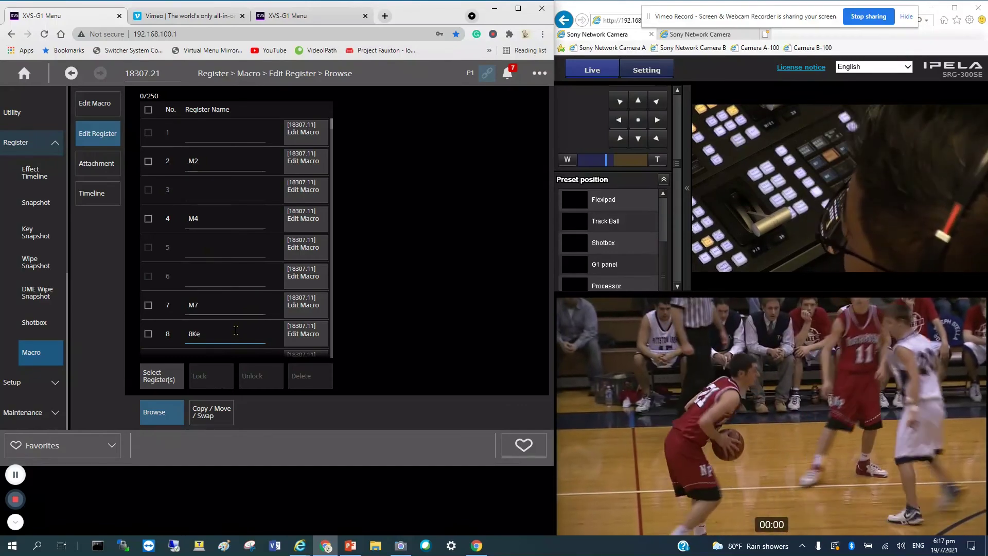
{"action": "type", "text": "K"}
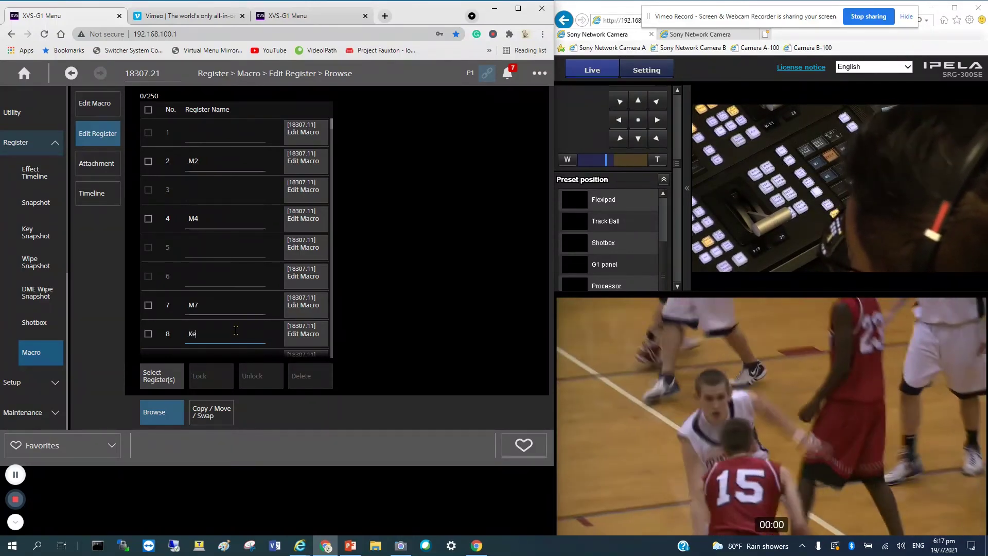
{"action": "key", "text": "BackSpace"}
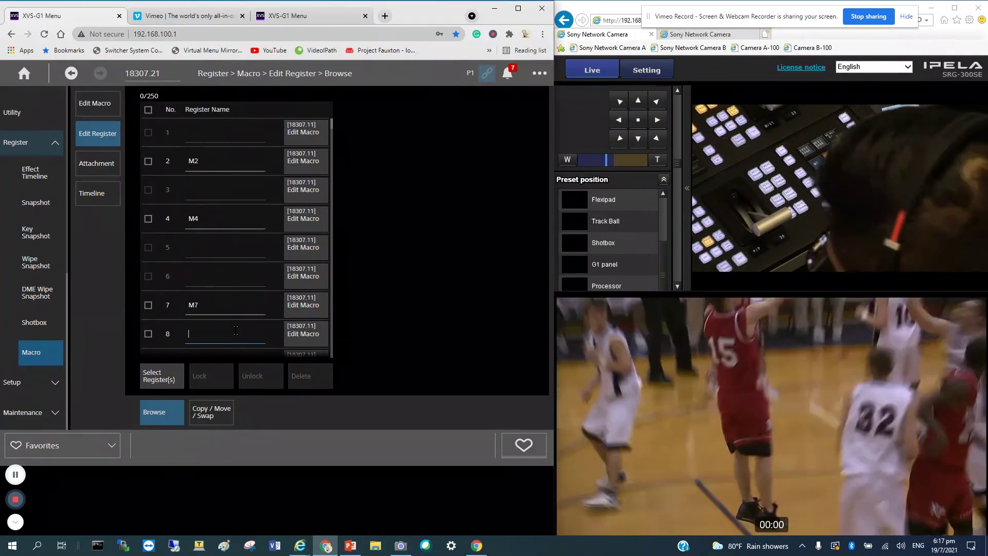
{"action": "type", "text": "Keyer"}
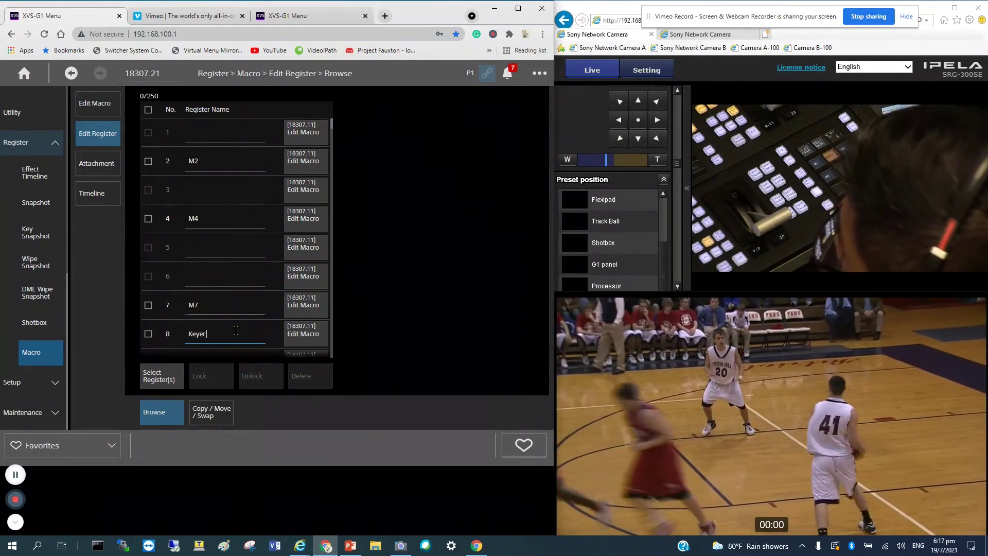
{"action": "type", "text": " 8"}
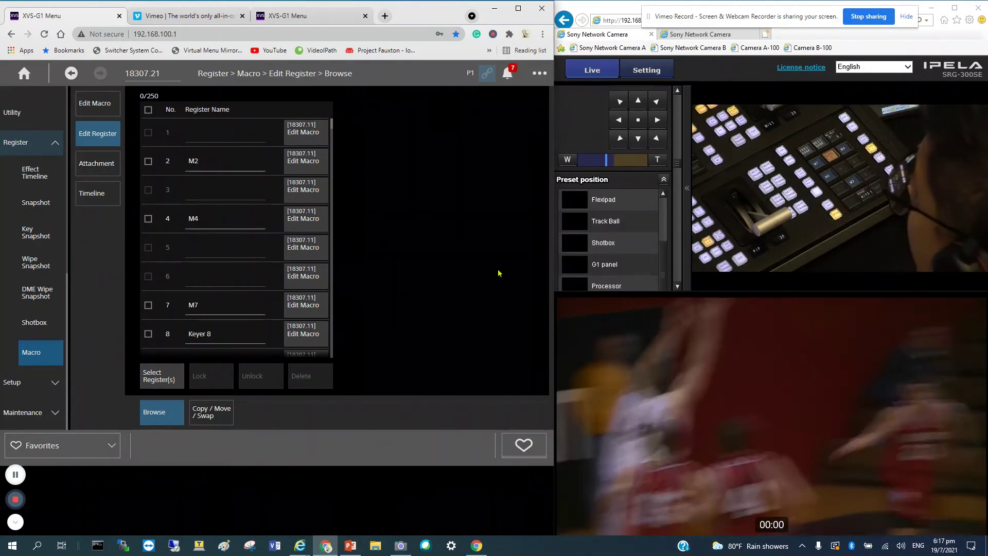
Resize the camera viewer and switch to the other camera's live feed
{"action": "left_click", "coordinate": [955, 8]}
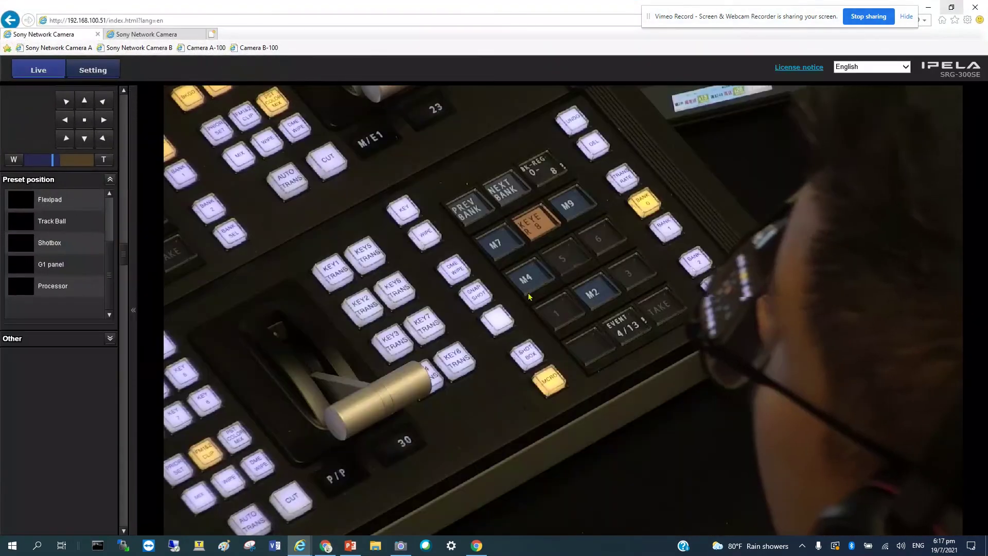
{"action": "left_click", "coordinate": [951, 8]}
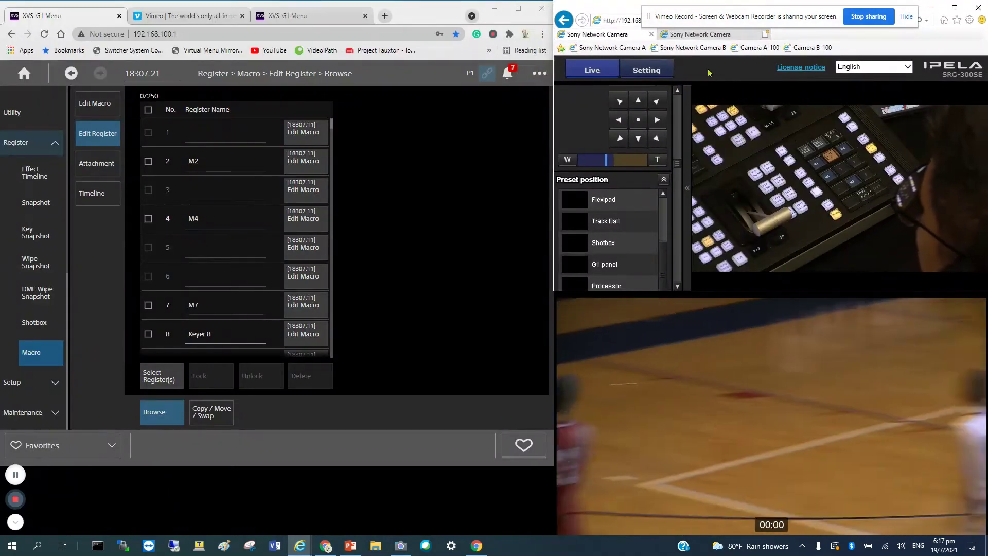
{"action": "left_click", "coordinate": [693, 35]}
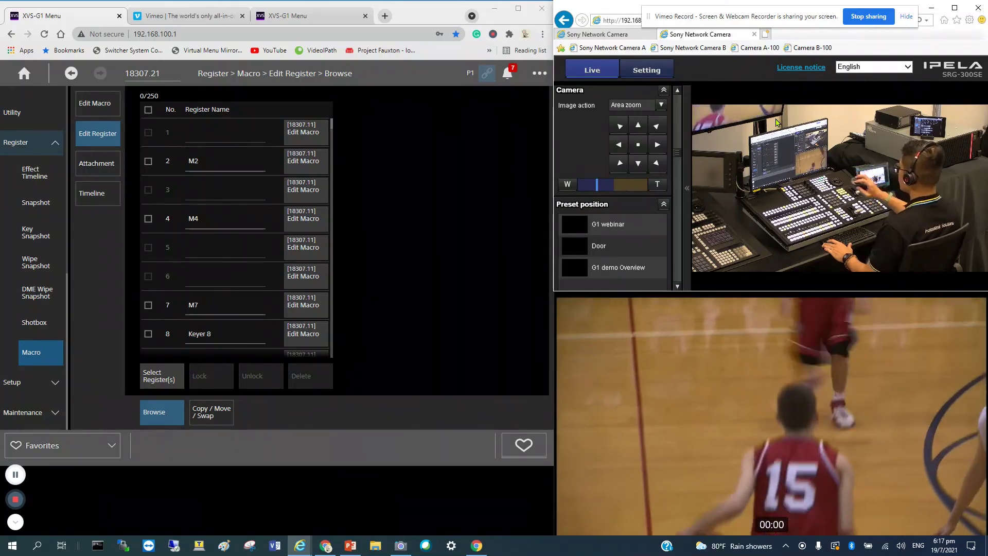
Collapse the Register section and maximize the XVS-G1 menu window
{"action": "scroll", "coordinate": [237, 231], "scroll_direction": "down", "scroll_amount": 3}
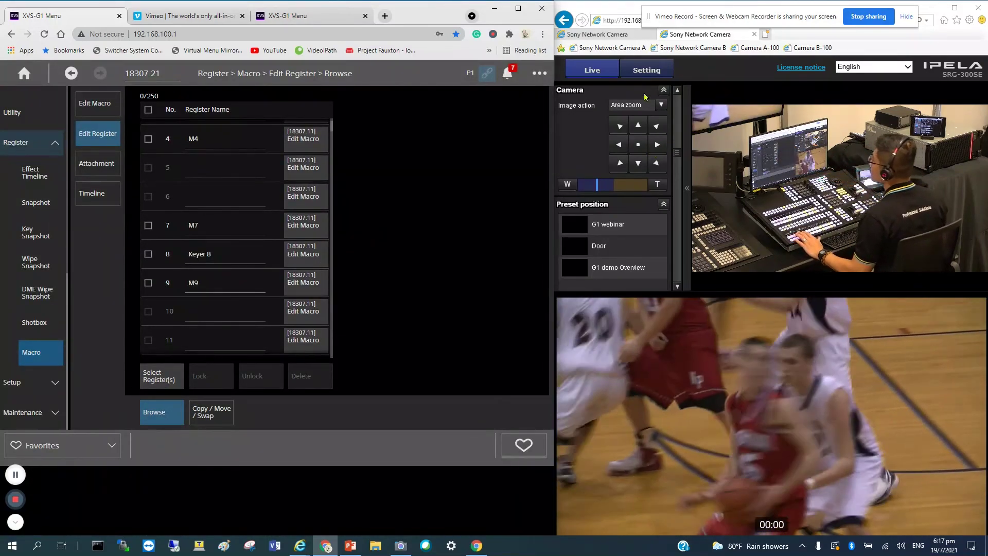
{"action": "left_click", "coordinate": [54, 146]}
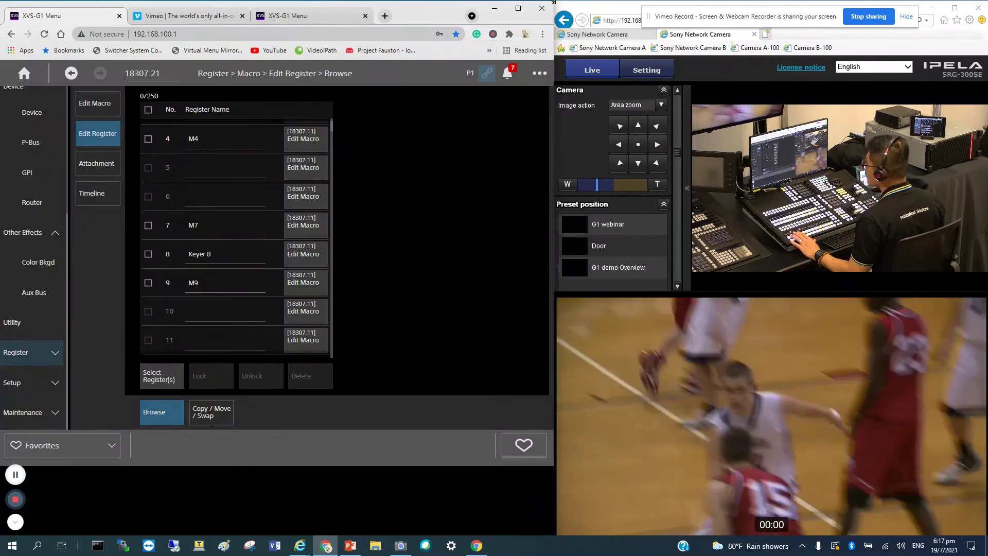
{"action": "left_click", "coordinate": [518, 9]}
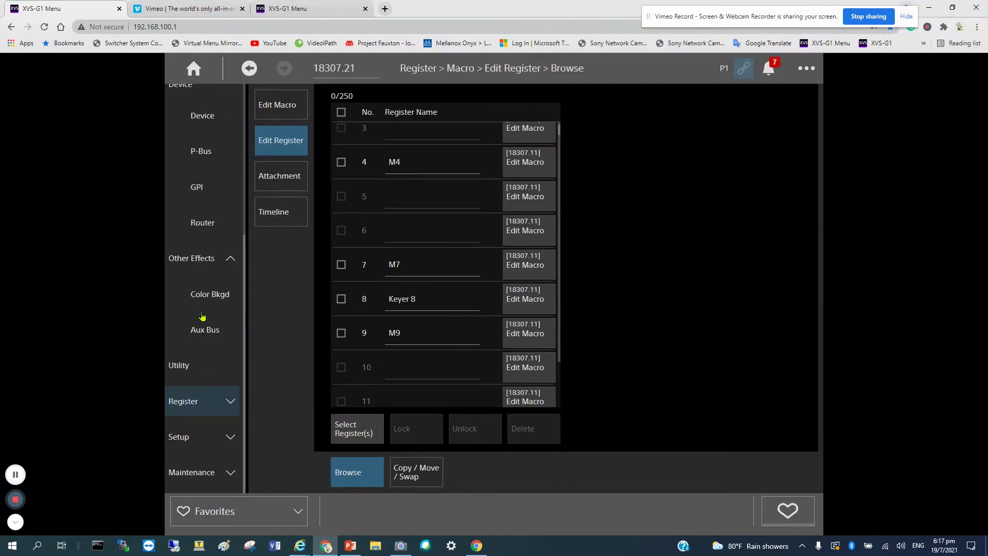
Expand Register and Setup to reach System > Start Up, with everything on Resume
{"action": "left_click", "coordinate": [226, 406]}
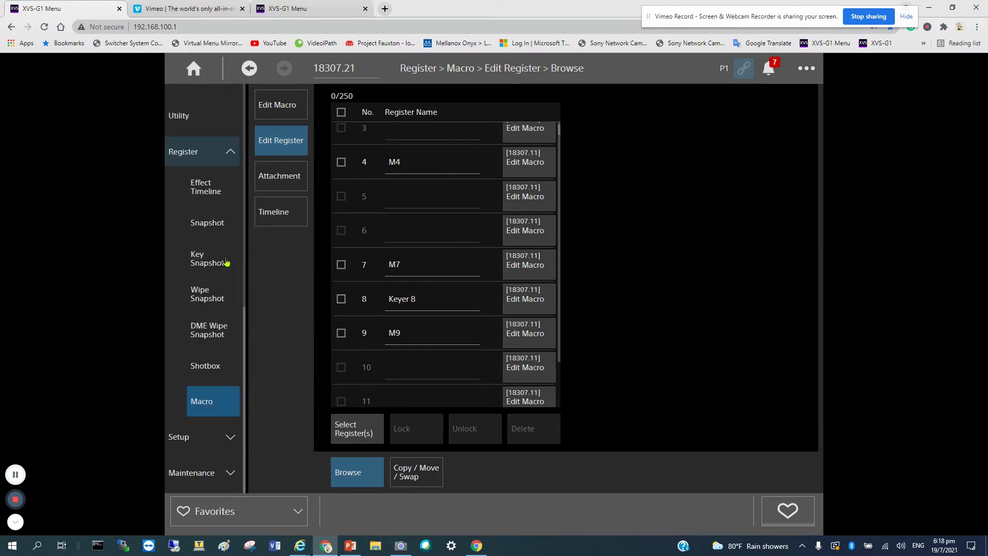
{"action": "left_click", "coordinate": [208, 437]}
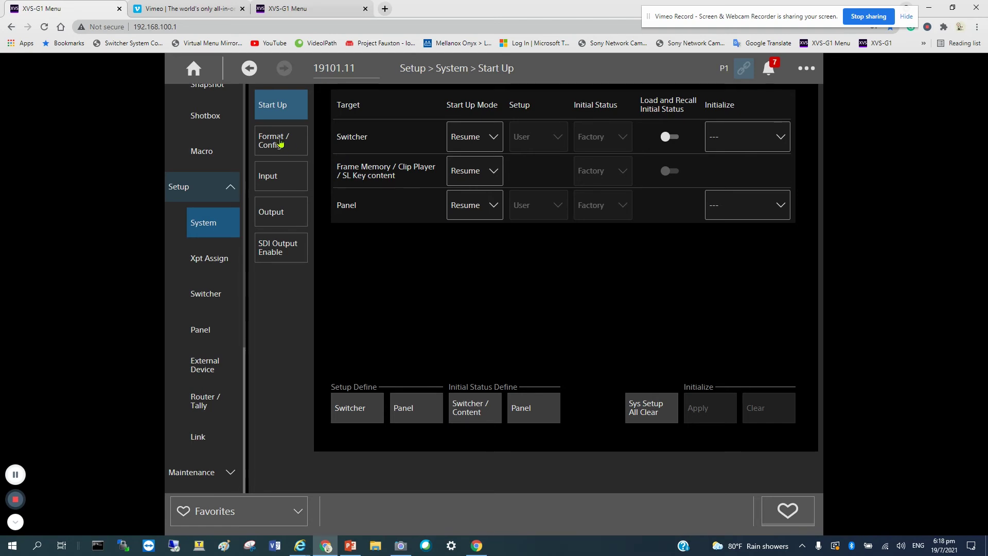
Open Format / Config's Format tab, then the HDR/SDR Format page showing SDR and BT.709
{"action": "left_click", "coordinate": [280, 144]}
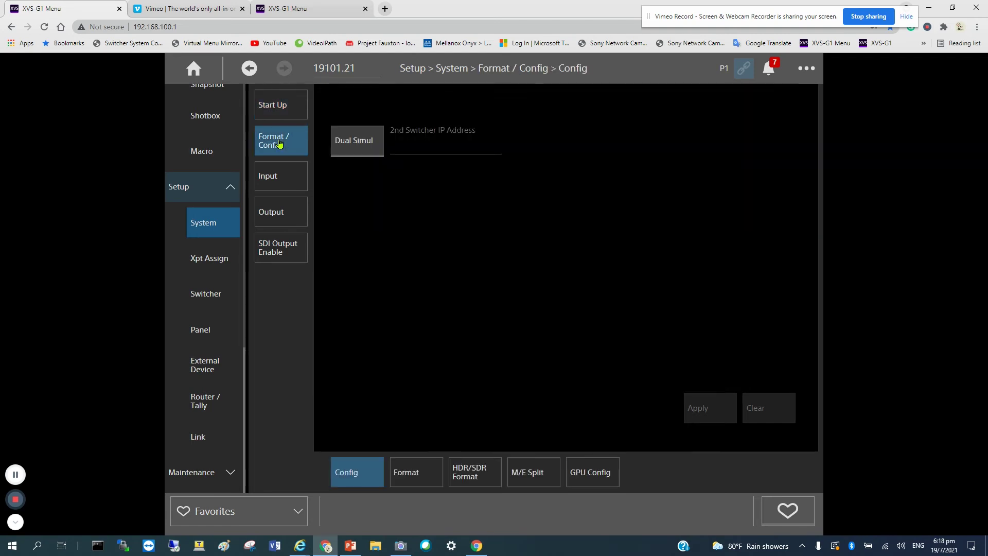
{"action": "left_click", "coordinate": [429, 483]}
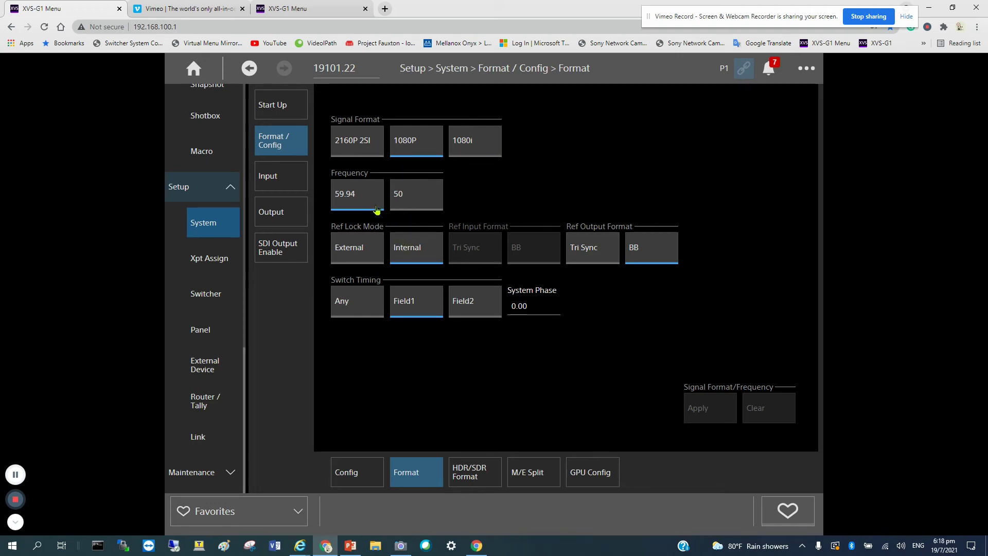
{"action": "left_click", "coordinate": [477, 478]}
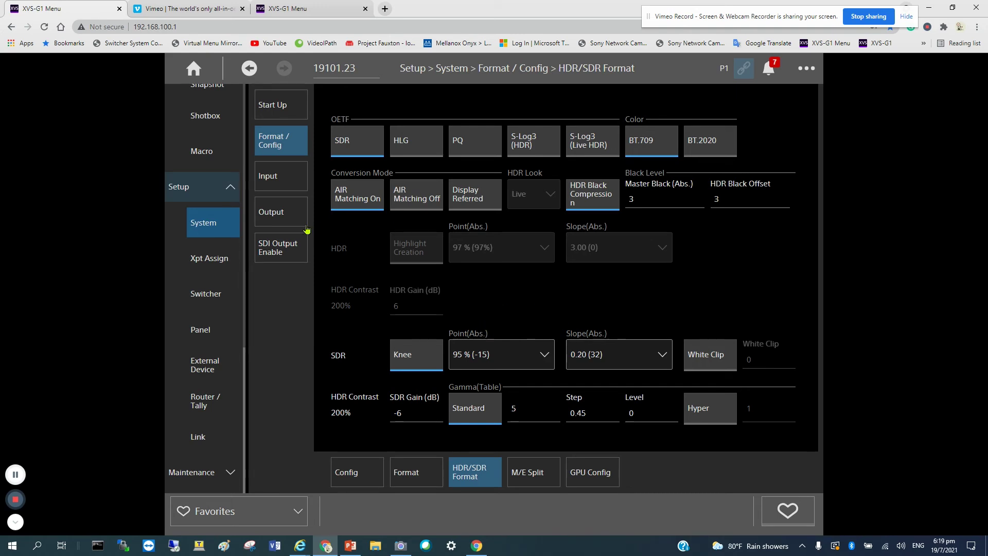
Browse Input Adjust, Output and SDI Output Enable, then open Xpt Assign Table Assign
{"action": "left_click", "coordinate": [281, 185]}
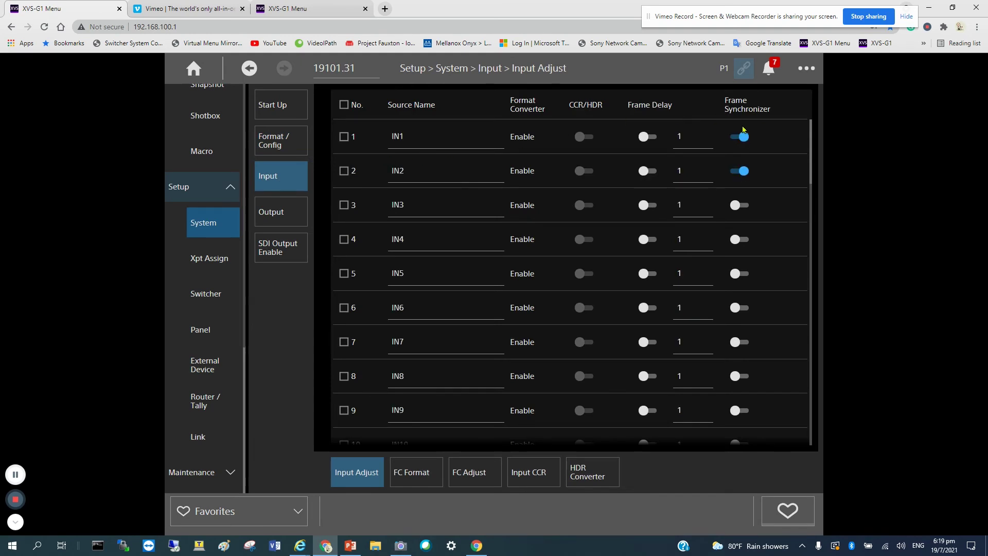
{"action": "scroll", "coordinate": [741, 232], "scroll_direction": "down", "scroll_amount": 15}
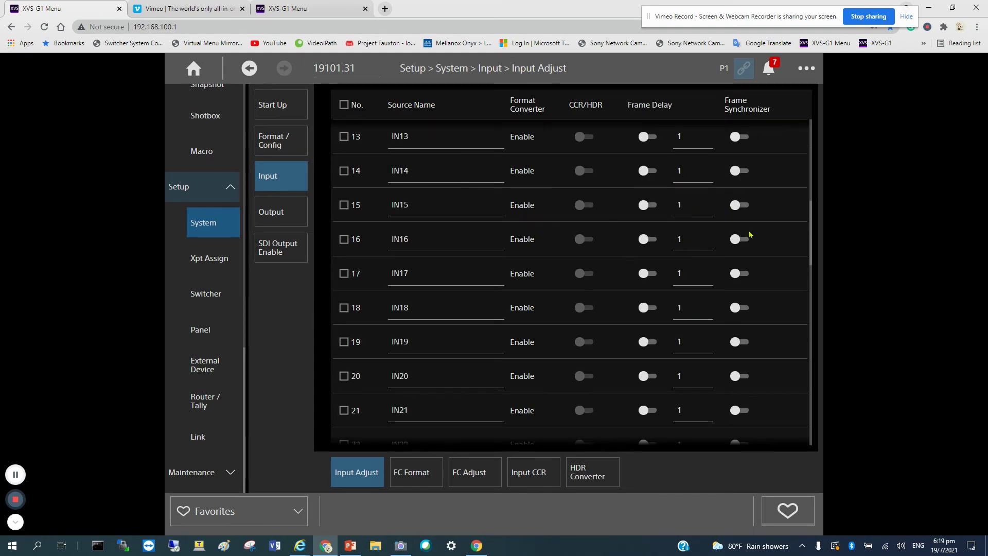
{"action": "scroll", "coordinate": [742, 271], "scroll_direction": "up", "scroll_amount": 15}
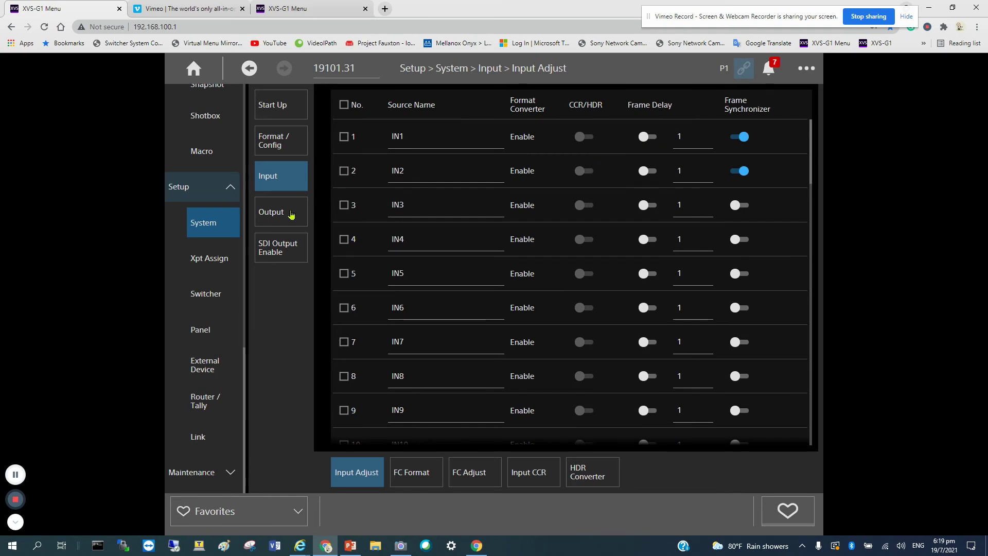
{"action": "left_click", "coordinate": [290, 216]}
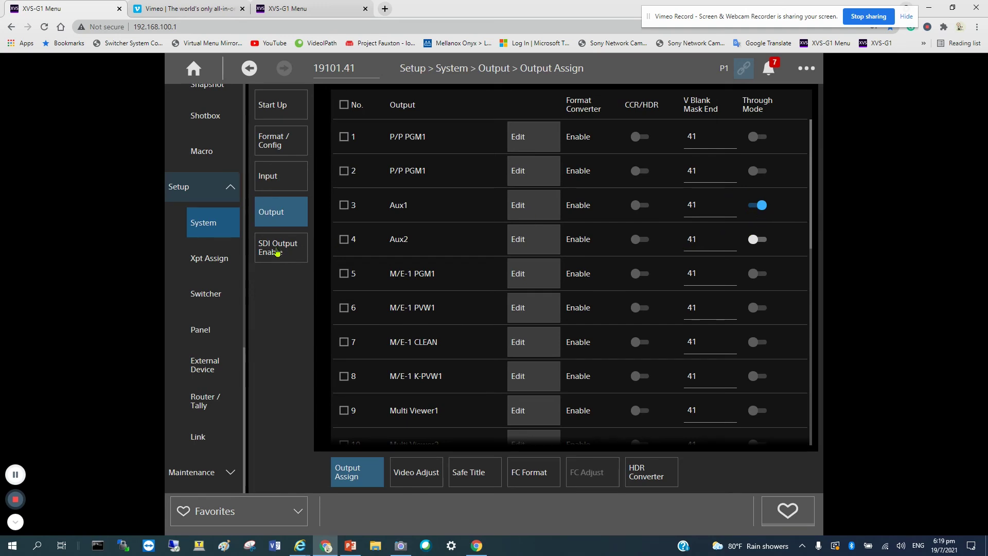
{"action": "left_click", "coordinate": [276, 251]}
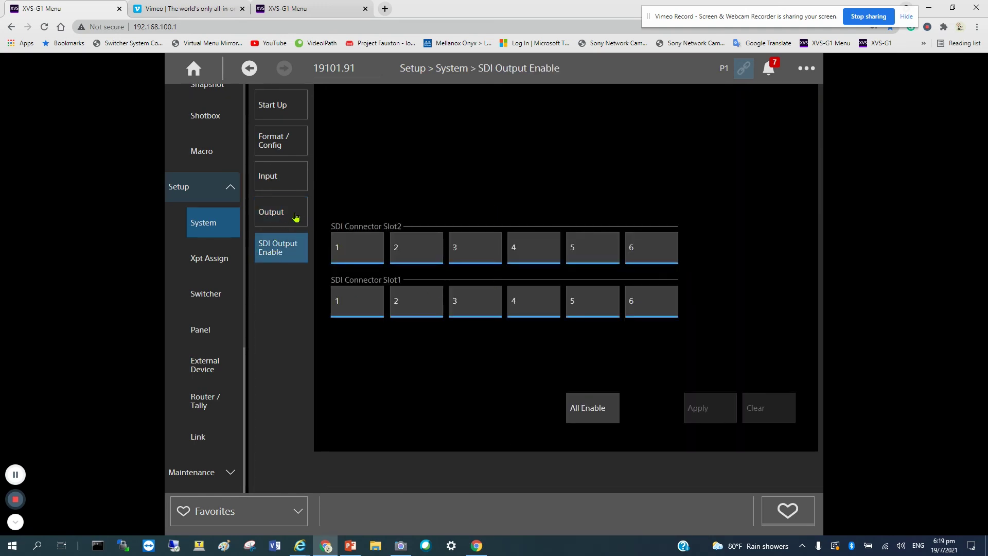
{"action": "left_click", "coordinate": [211, 267]}
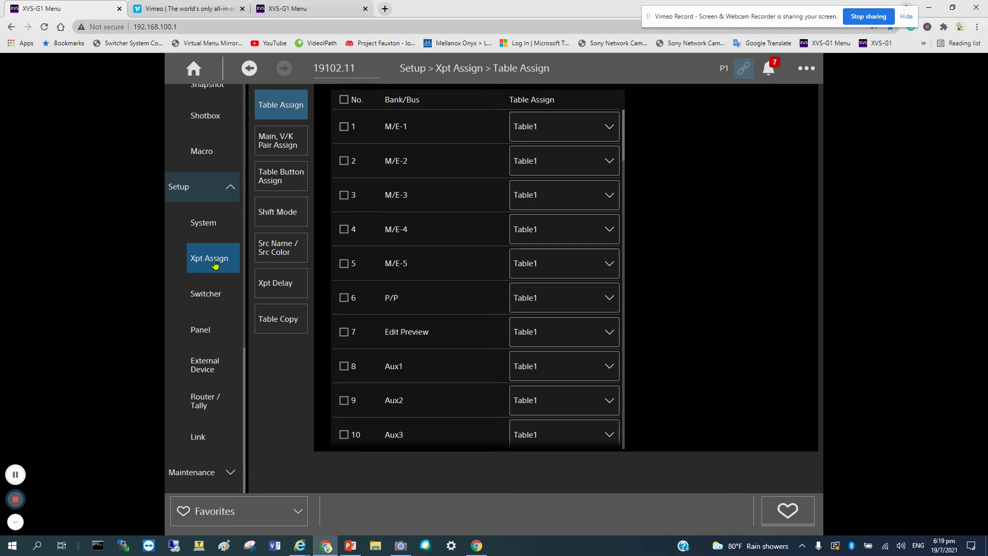
View Main, Table Button Assign, Shift Mode and Src Name pages, then open Switcher M/E Assign
{"action": "left_click", "coordinate": [288, 151]}
{"action": "left_click", "coordinate": [283, 177]}
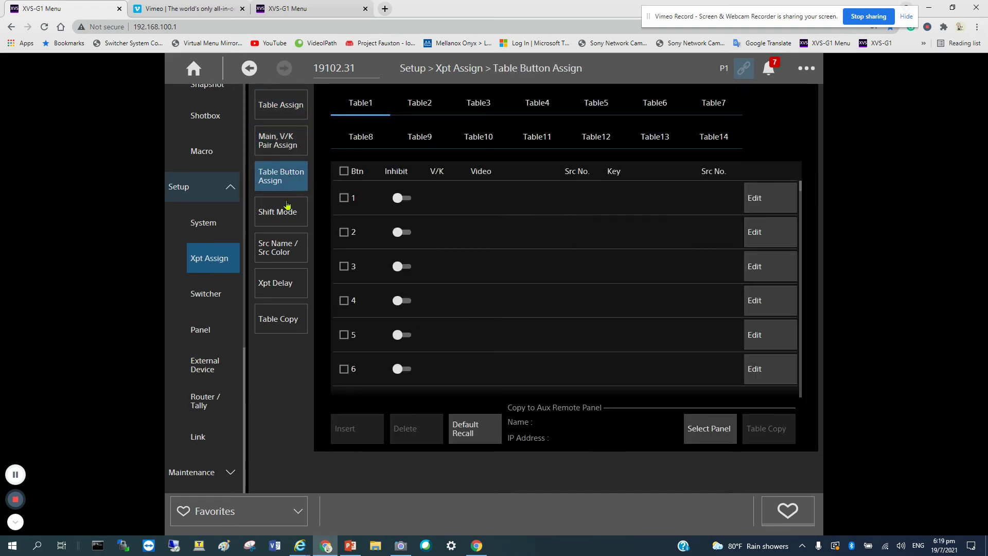
{"action": "left_click", "coordinate": [286, 219]}
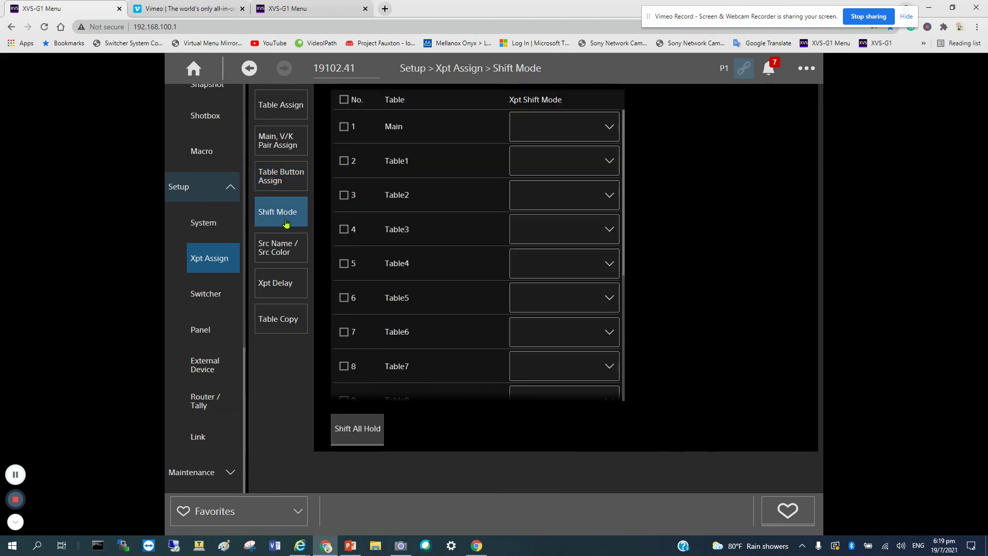
{"action": "left_click", "coordinate": [283, 257]}
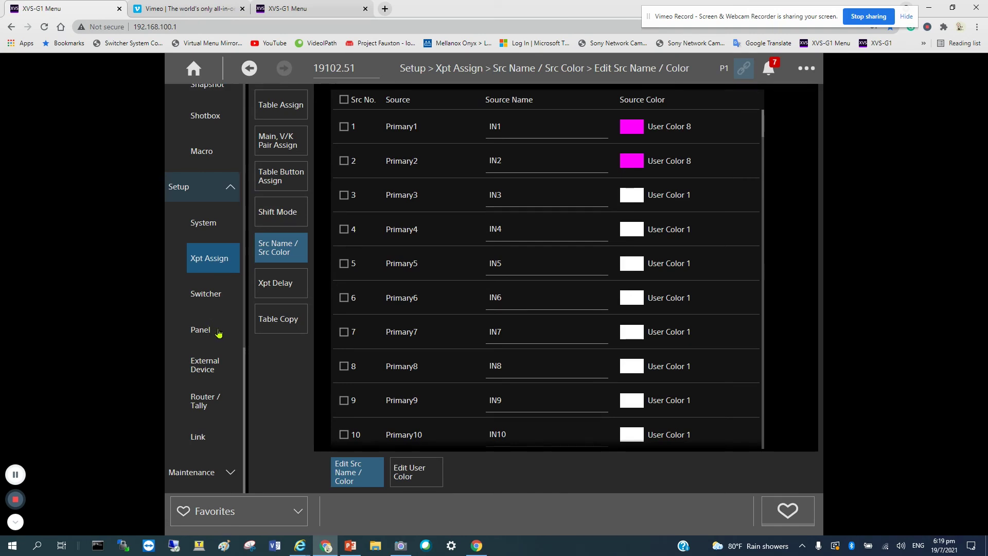
{"action": "left_click", "coordinate": [210, 294]}
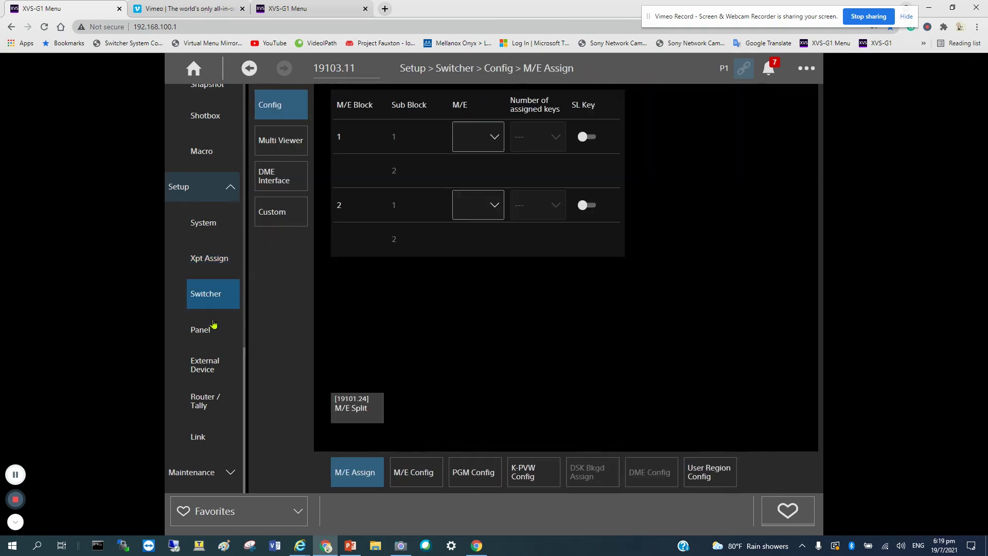
Open Multi Viewer, compare MV2 and MV1, confirm a window's signal, and keep Split 10-1
{"action": "left_click", "coordinate": [282, 149]}
{"action": "left_click", "coordinate": [417, 104]}
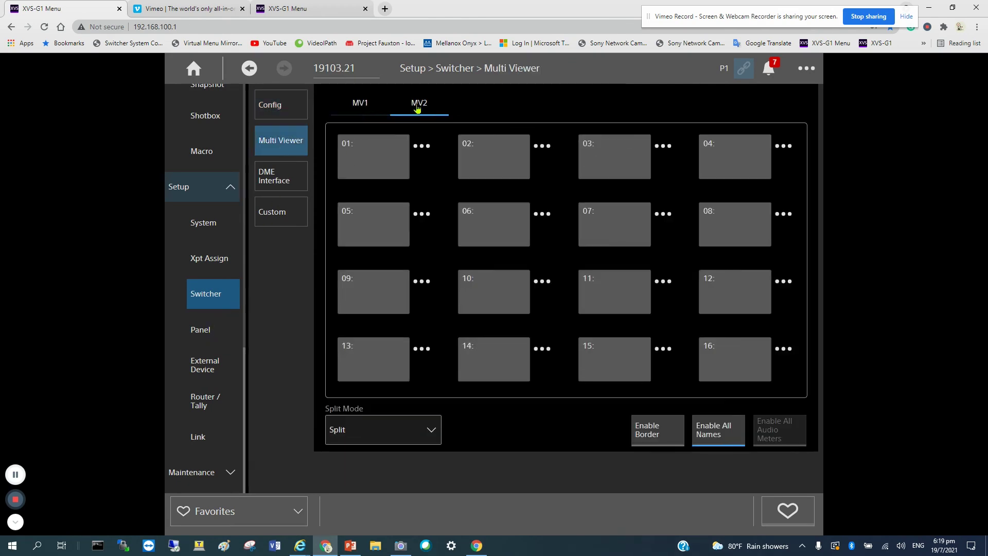
{"action": "left_click", "coordinate": [359, 105]}
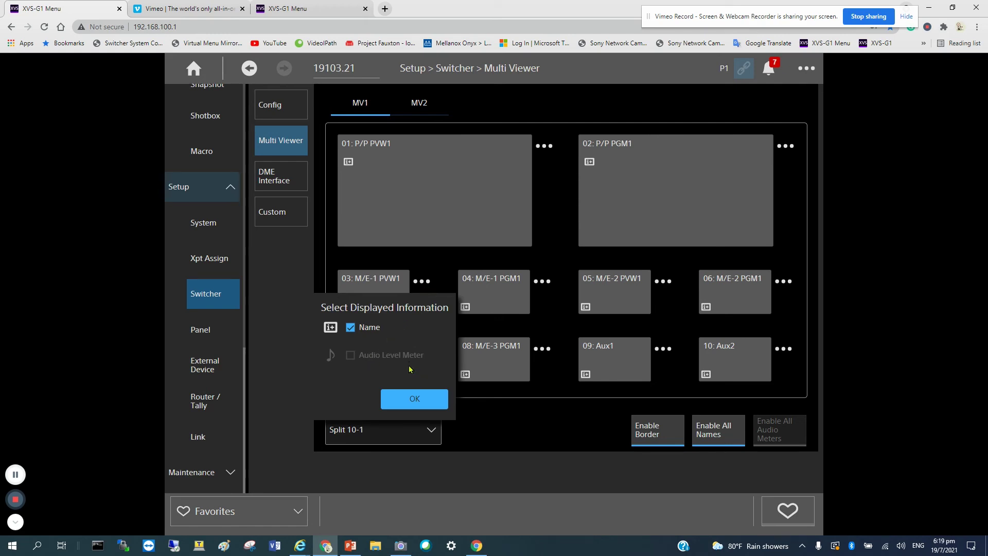
{"action": "left_click", "coordinate": [458, 230]}
{"action": "left_click", "coordinate": [457, 230]}
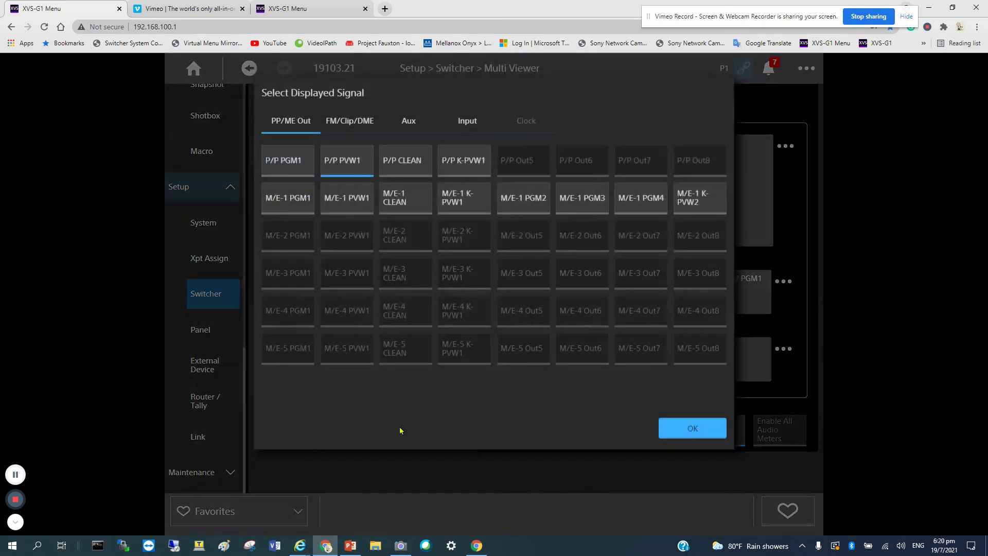
{"action": "left_click", "coordinate": [669, 460]}
{"action": "left_click", "coordinate": [428, 431]}
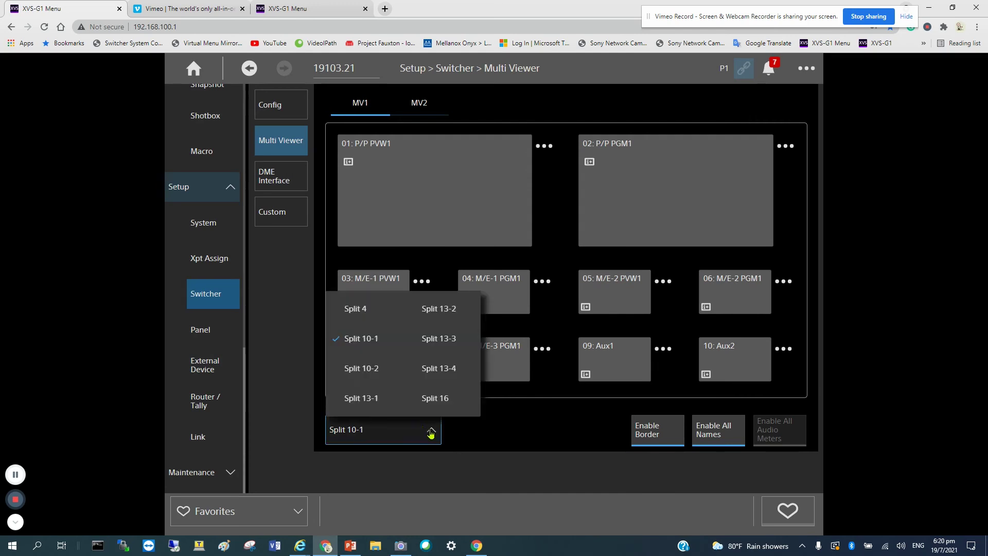
{"action": "left_click", "coordinate": [299, 277]}
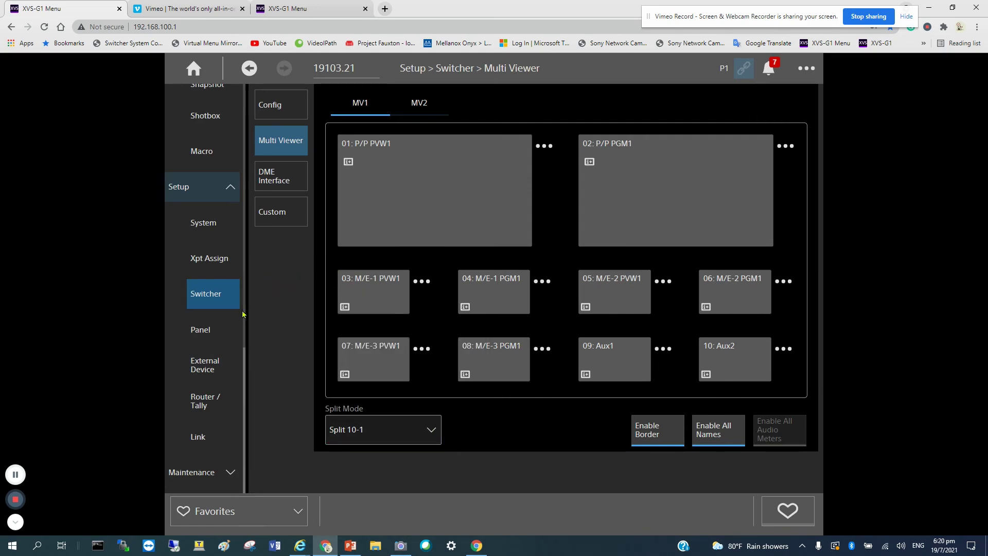
Open Panel Module Button Assign and select the M/E-1 fader module
{"action": "left_click", "coordinate": [209, 330]}
{"action": "left_click", "coordinate": [279, 177]}
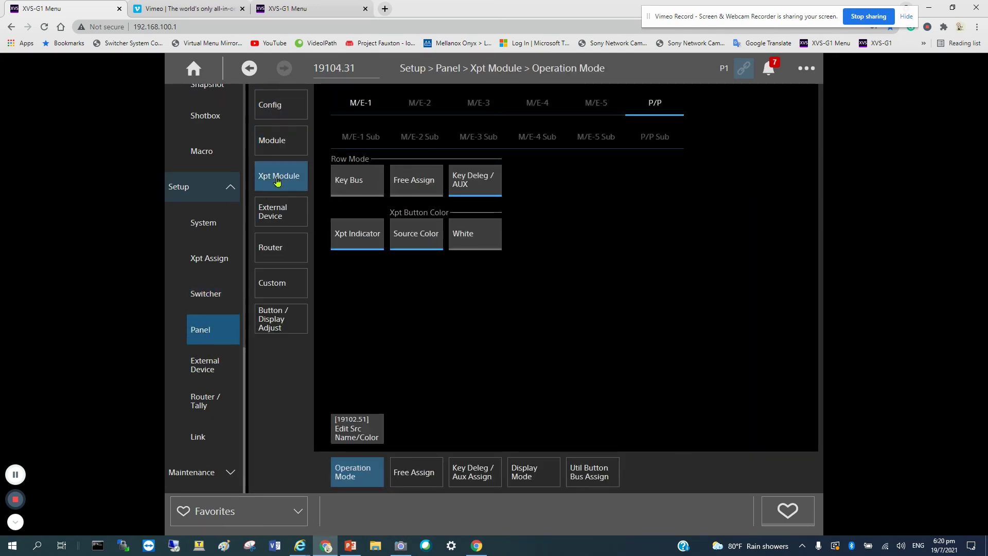
{"action": "left_click", "coordinate": [284, 140]}
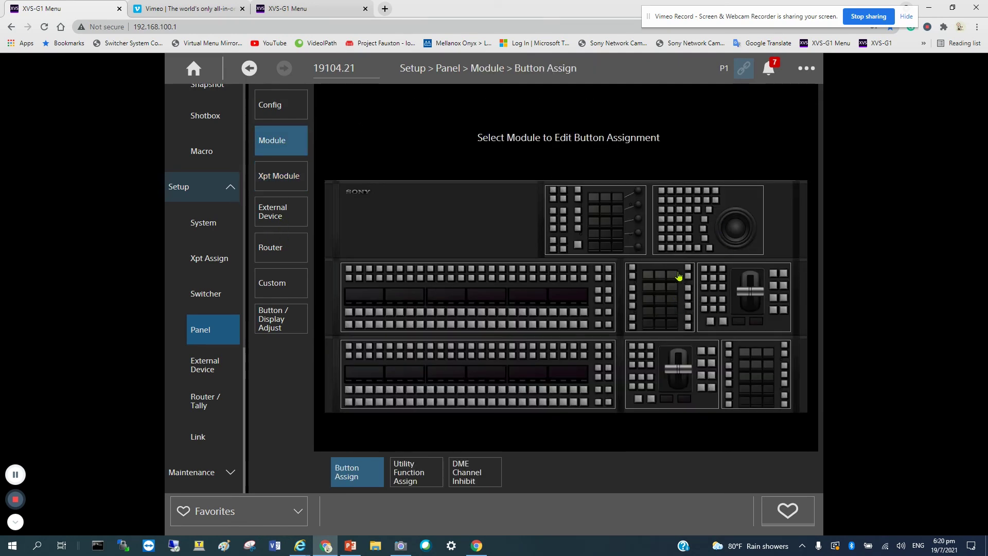
{"action": "left_click", "coordinate": [730, 308]}
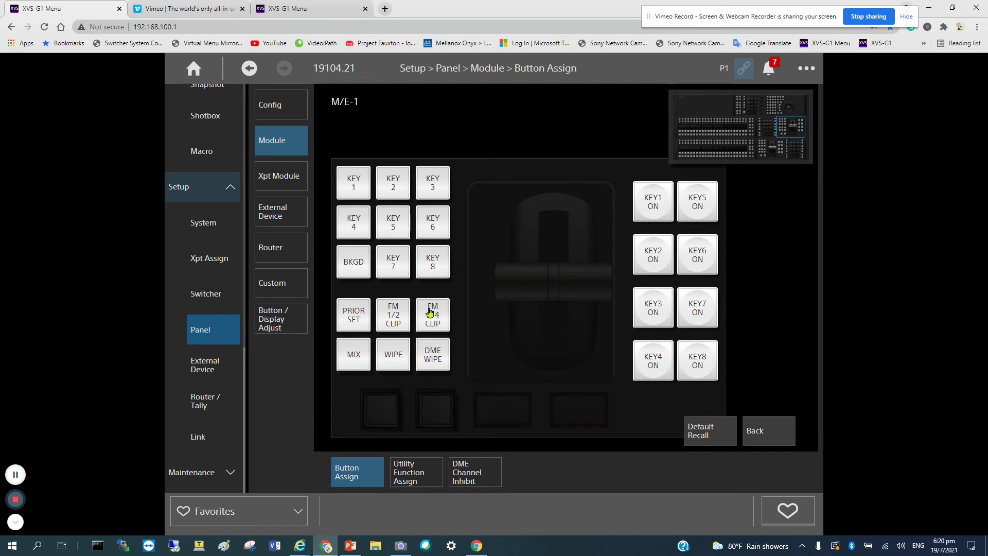
Keep KEY 8 on Key8 and FM 3/4 Clip on FM3&4 Clip, then restore the window
{"action": "left_click", "coordinate": [430, 270]}
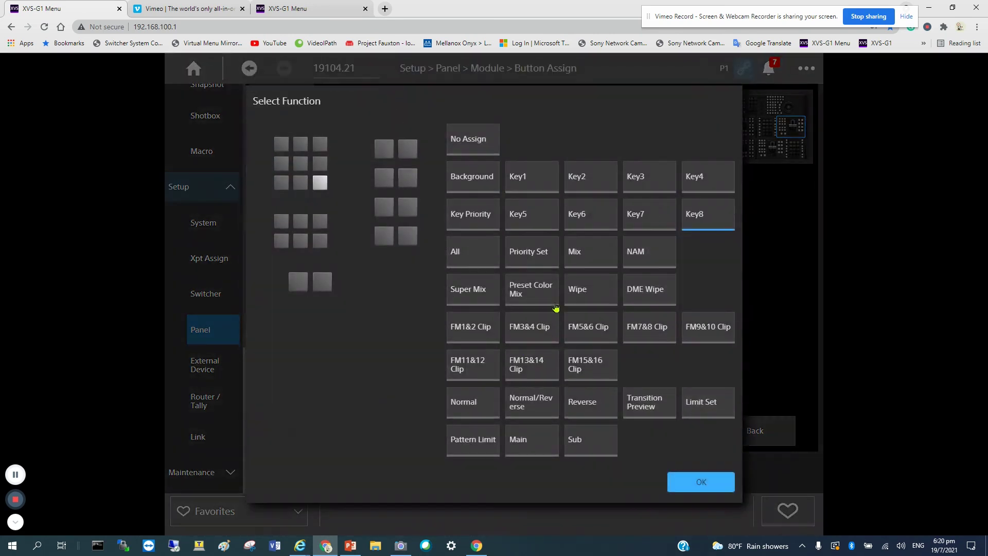
{"action": "left_click", "coordinate": [687, 488]}
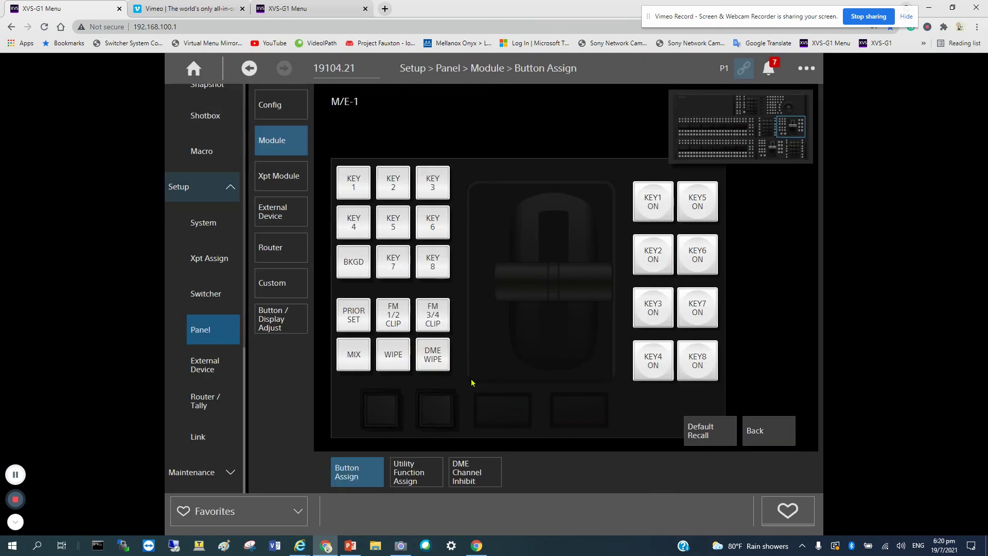
{"action": "left_click", "coordinate": [434, 321]}
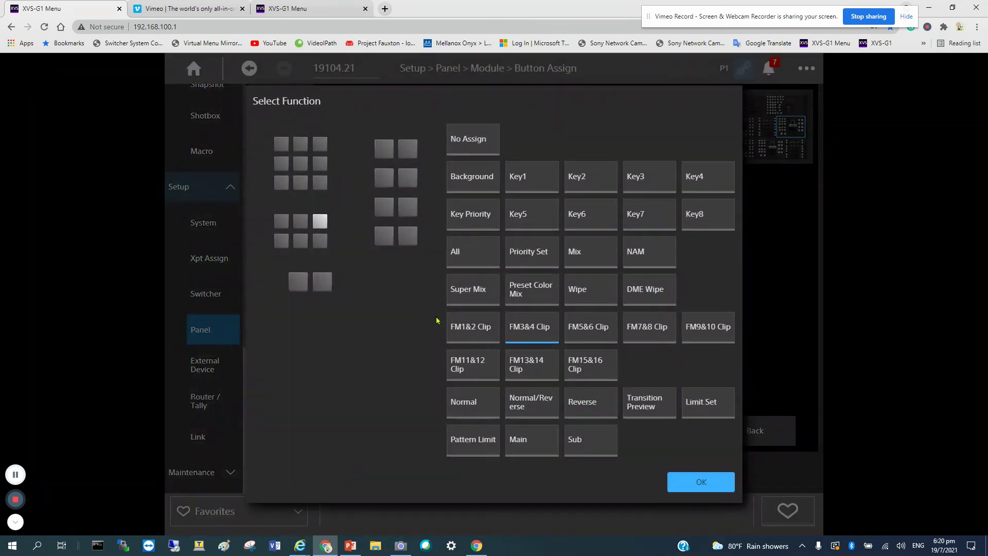
{"action": "left_click", "coordinate": [702, 484]}
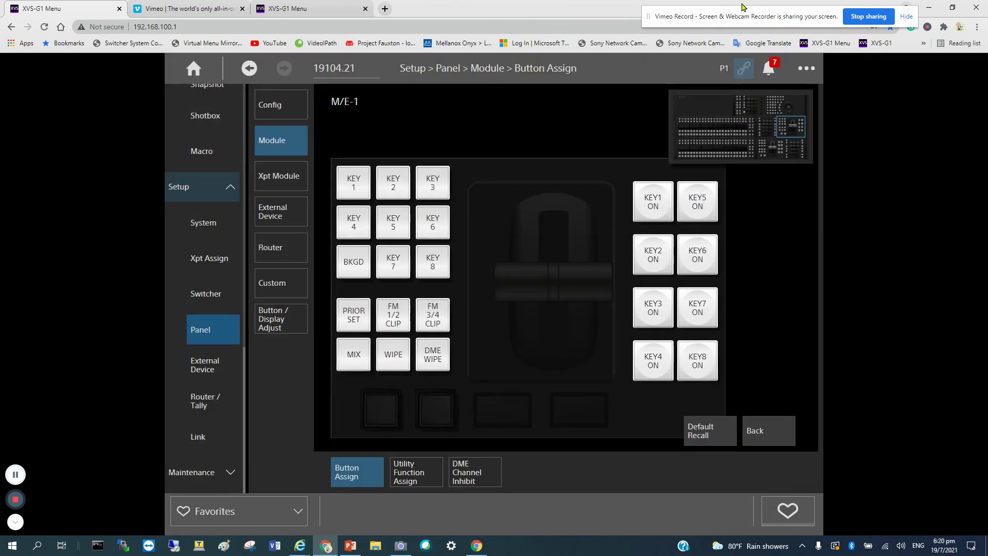
{"action": "left_click", "coordinate": [952, 8]}
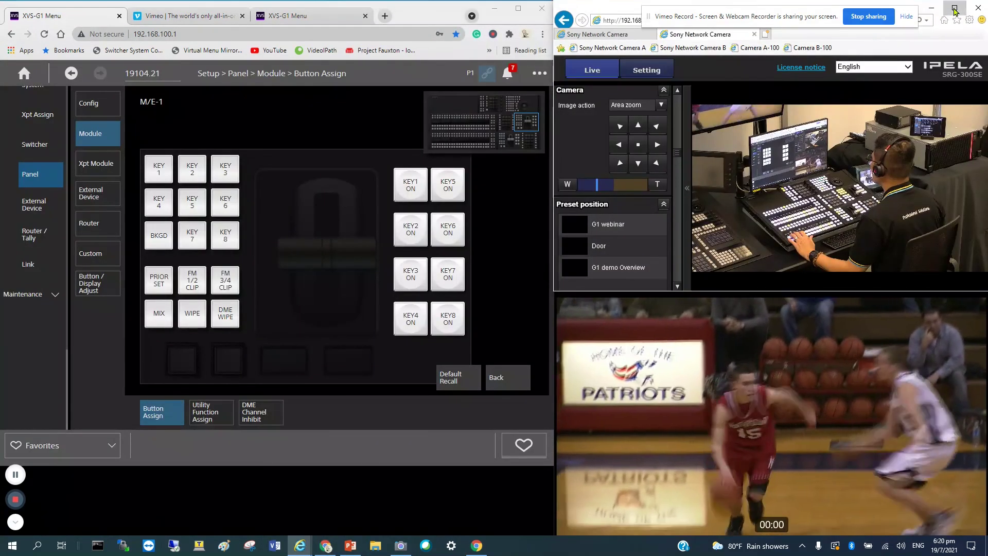
Show the first Sony Network Camera's live feed, then return the XVS-G1 Menu to full screen
{"action": "left_click", "coordinate": [954, 7]}
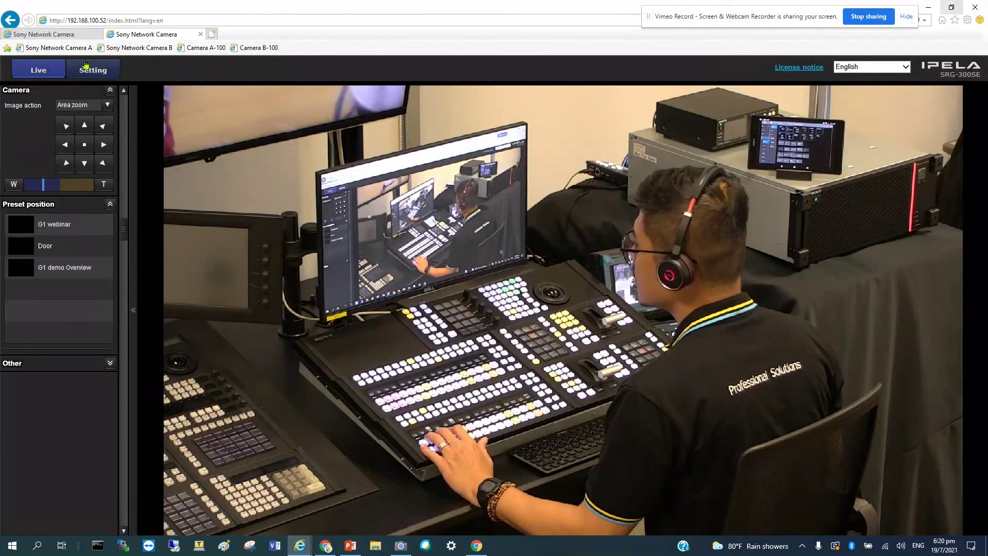
{"action": "left_click", "coordinate": [44, 34]}
{"action": "scroll", "coordinate": [67, 262], "scroll_direction": "up", "scroll_amount": 2}
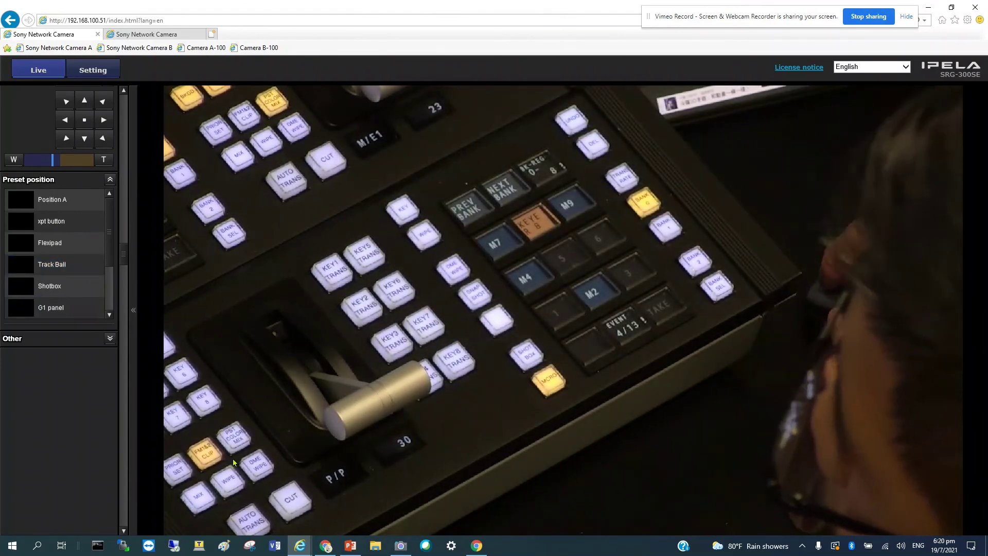
{"action": "left_click", "coordinate": [946, 12]}
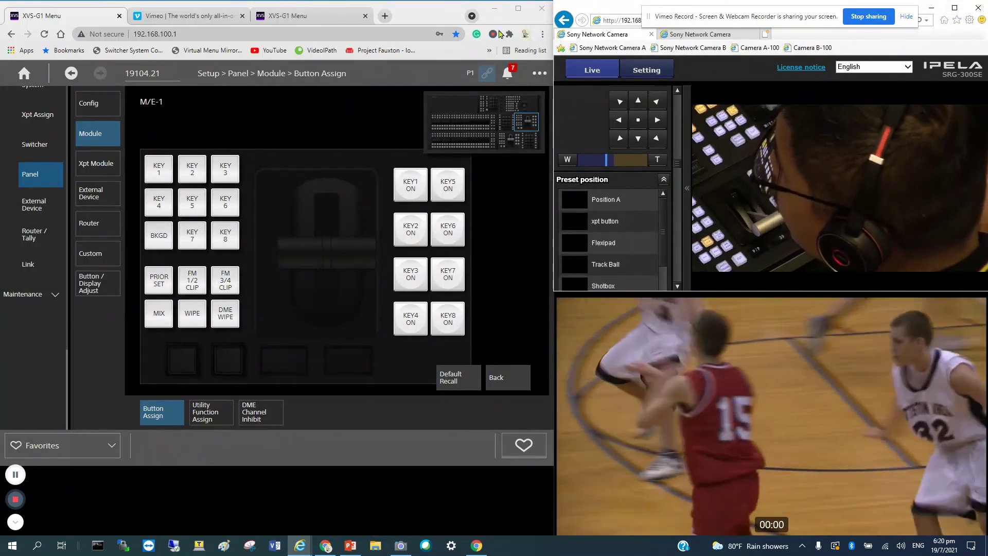
{"action": "left_click", "coordinate": [517, 8]}
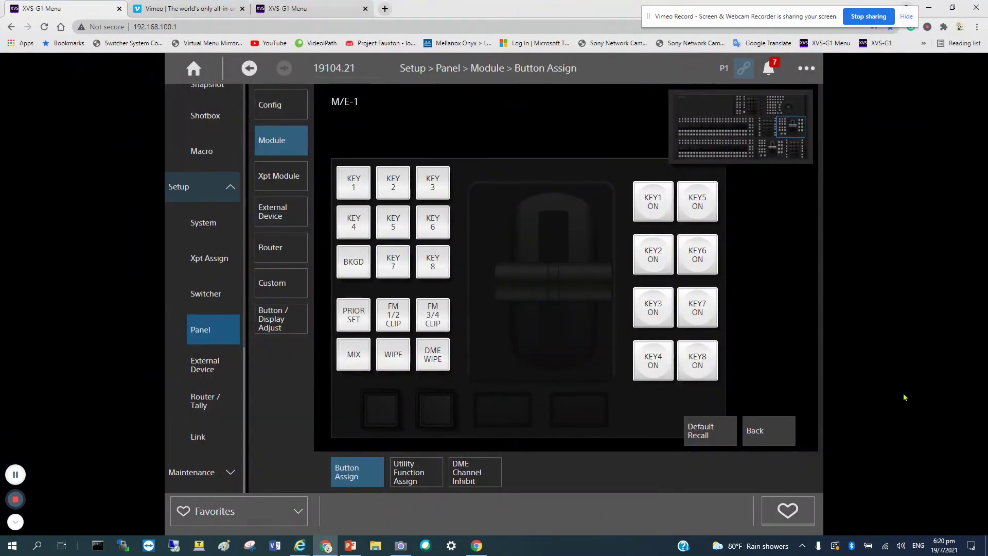
Step through Config, Module, Xpt Module, Router, Button / Display Adjust and External Device to the Link Bus Assign page
{"action": "left_click", "coordinate": [764, 446]}
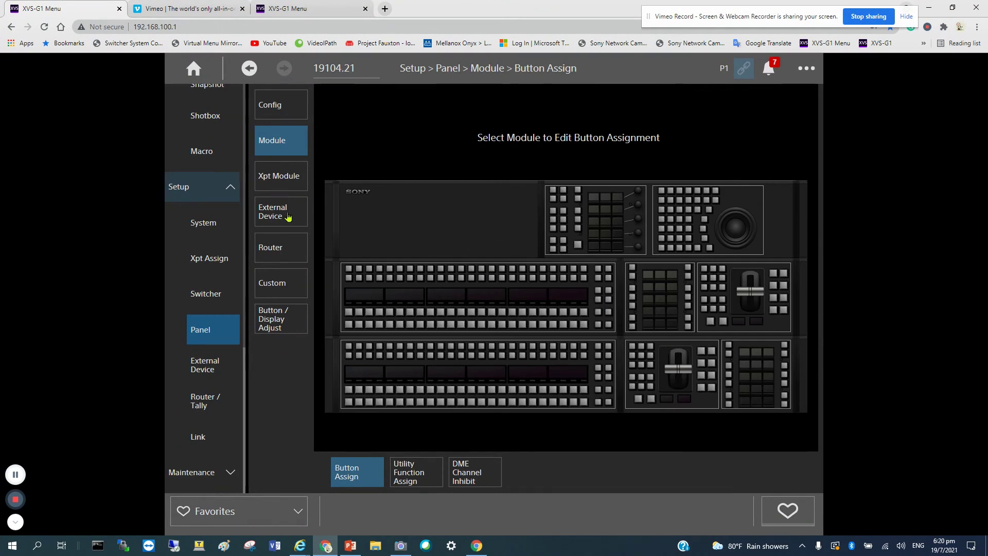
{"action": "left_click", "coordinate": [282, 106]}
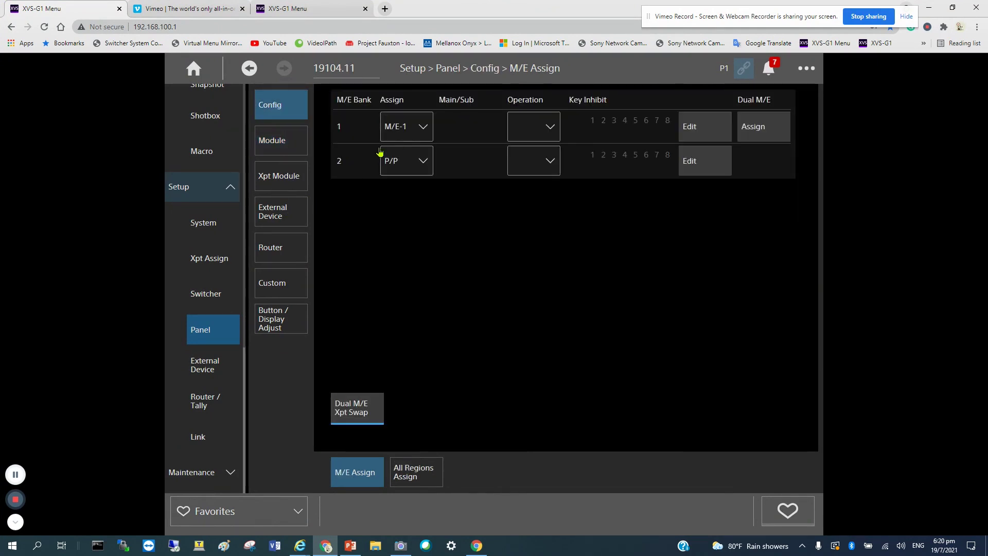
{"action": "left_click", "coordinate": [278, 150]}
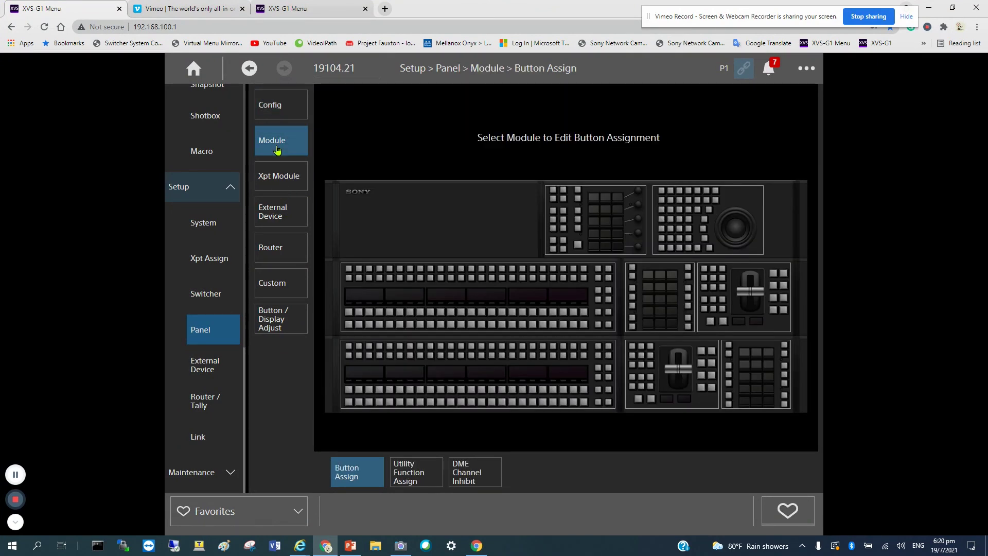
{"action": "left_click", "coordinate": [278, 185]}
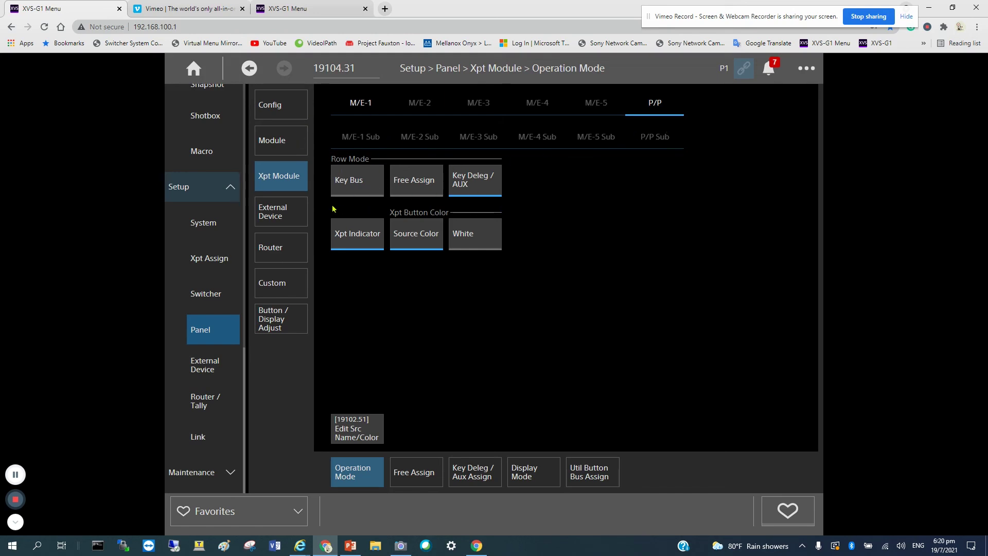
{"action": "left_click", "coordinate": [283, 258]}
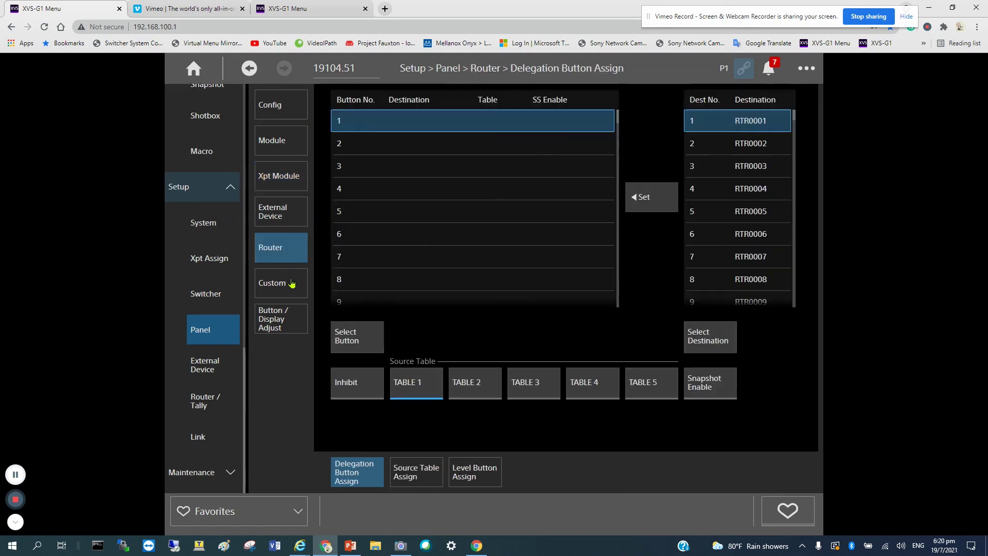
{"action": "left_click", "coordinate": [286, 321]}
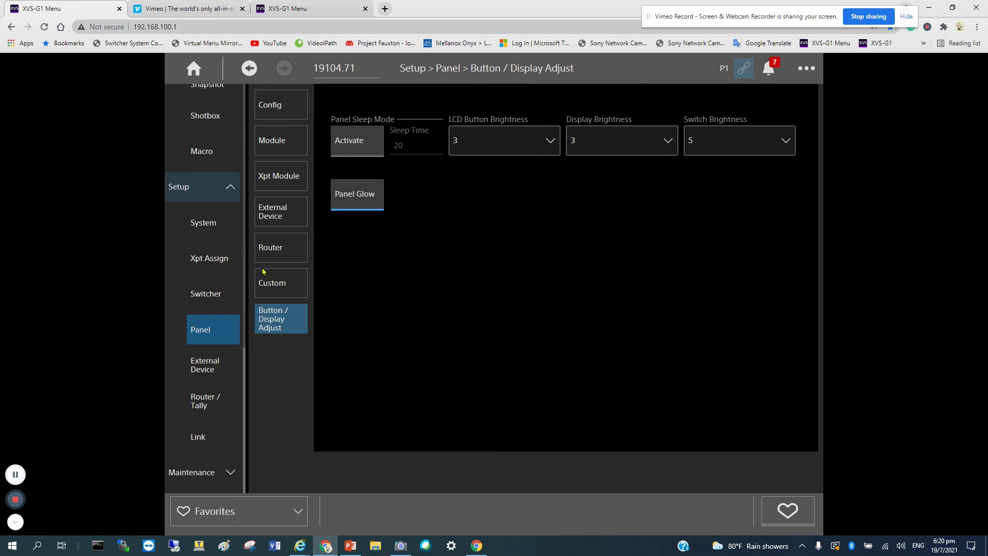
{"action": "left_click", "coordinate": [213, 369]}
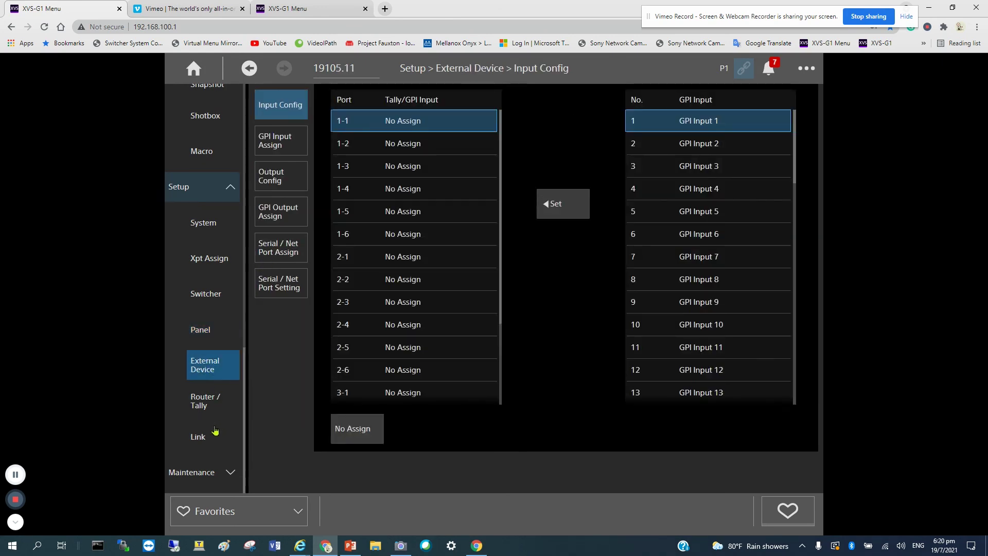
{"action": "left_click", "coordinate": [211, 436]}
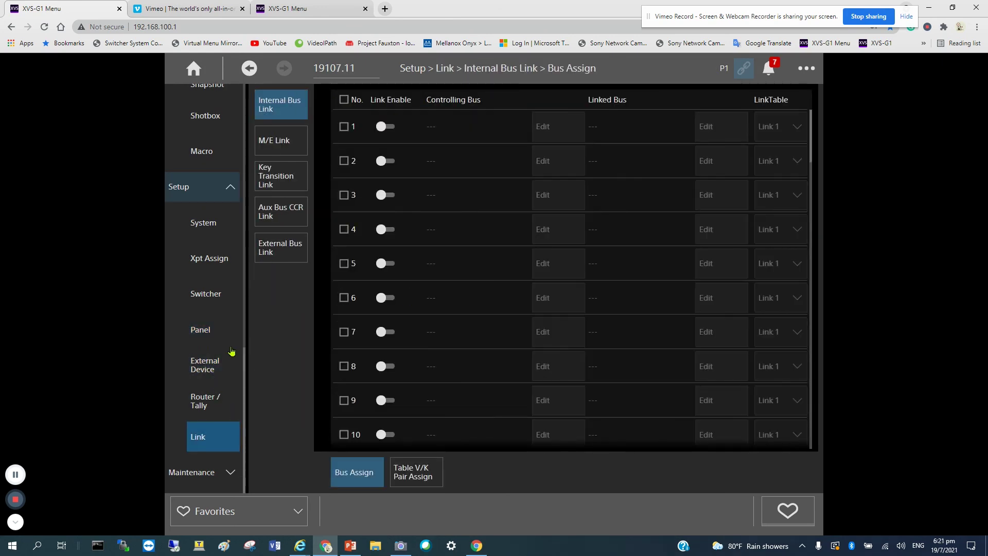
{"action": "scroll", "coordinate": [236, 349], "scroll_direction": "up", "scroll_amount": 10}
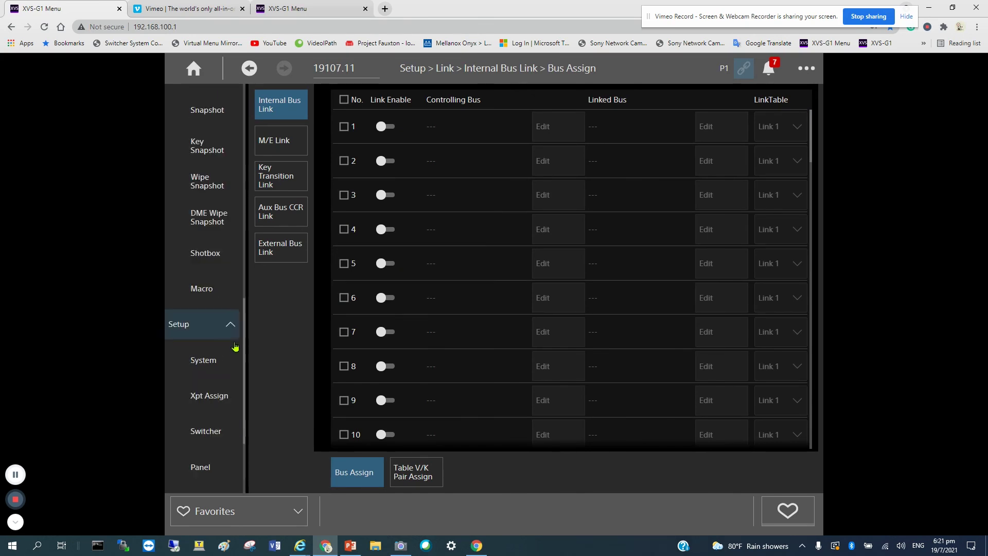
Open the Macro Edit Register list via External Device and Other Effects, with Chrome restored to the left half
{"action": "left_click", "coordinate": [232, 324]}
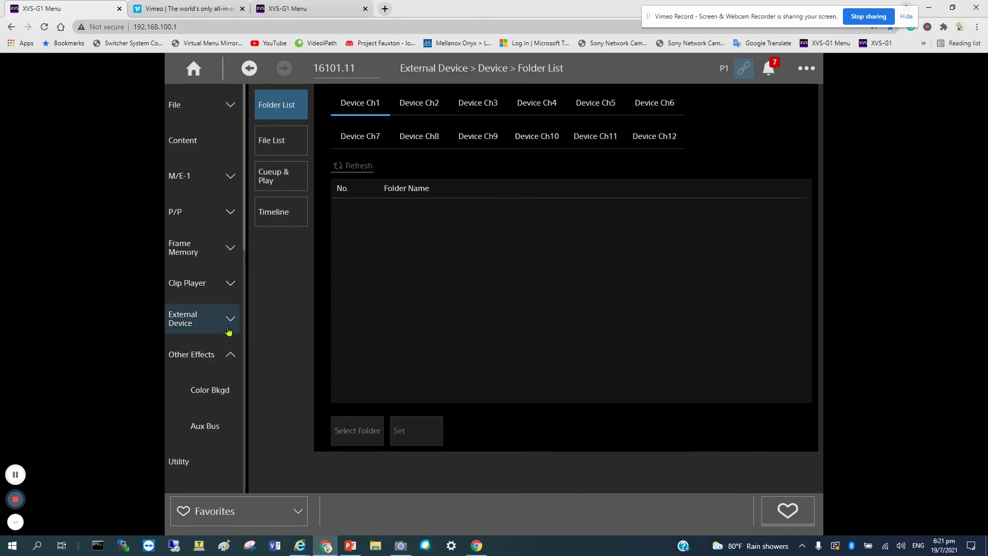
{"action": "left_click", "coordinate": [230, 353]}
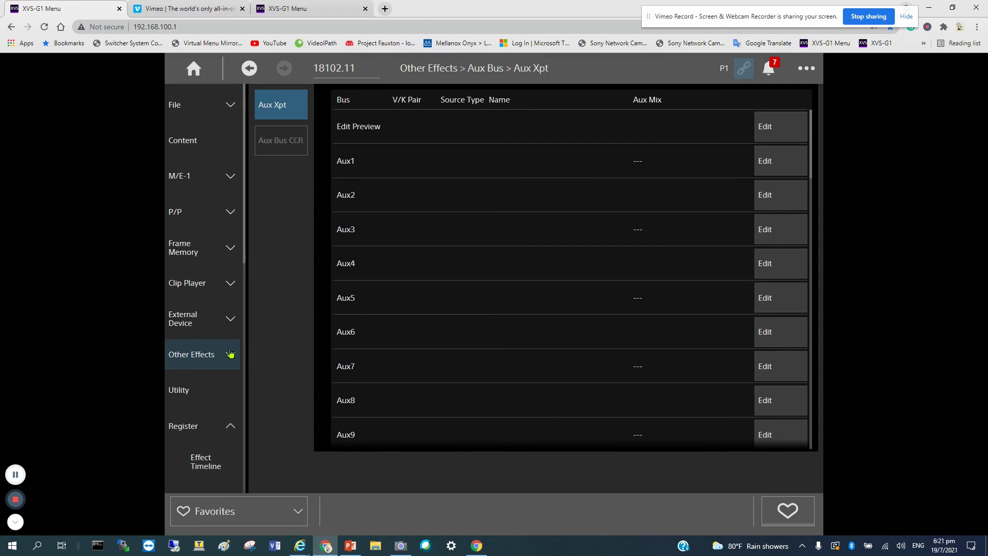
{"action": "left_click", "coordinate": [230, 425]}
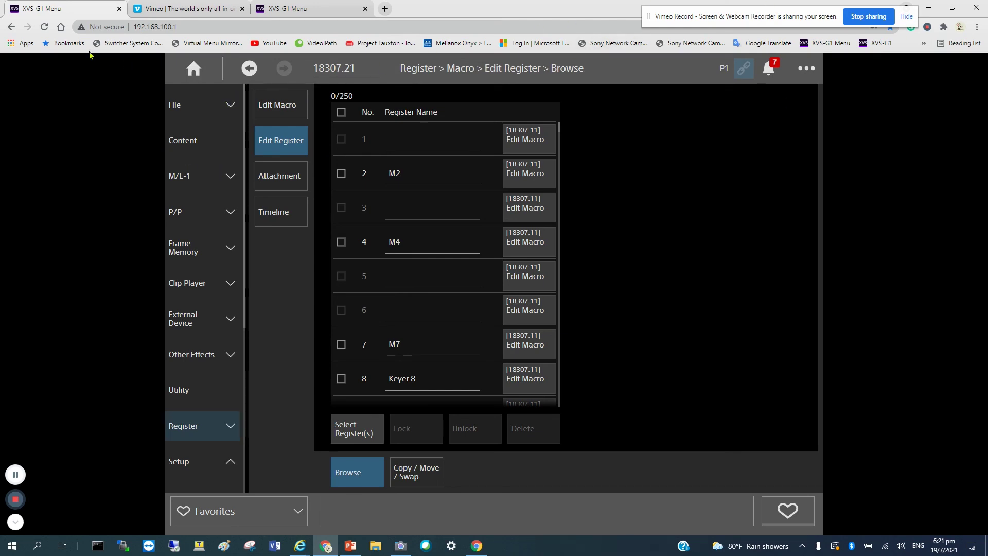
{"action": "left_click", "coordinate": [953, 7]}
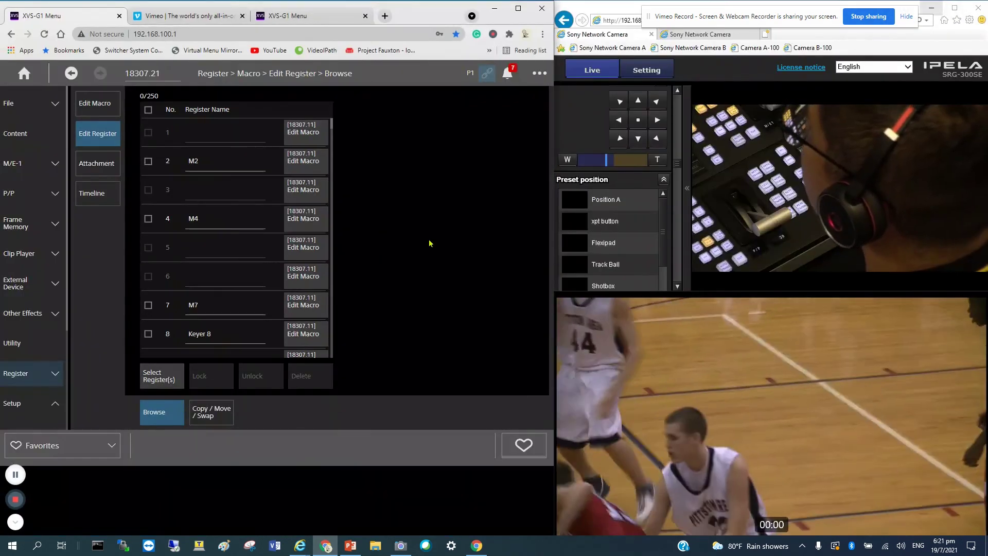
Open Content Browse, recall camera preset Position A via xpt, then view the second network camera
{"action": "left_click", "coordinate": [30, 135]}
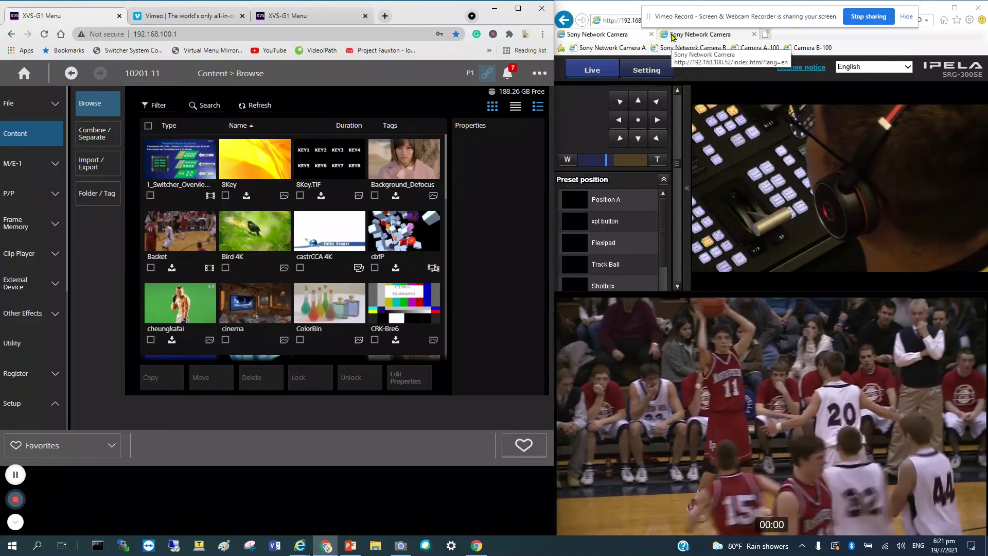
{"action": "left_click", "coordinate": [608, 216]}
{"action": "left_click", "coordinate": [615, 202]}
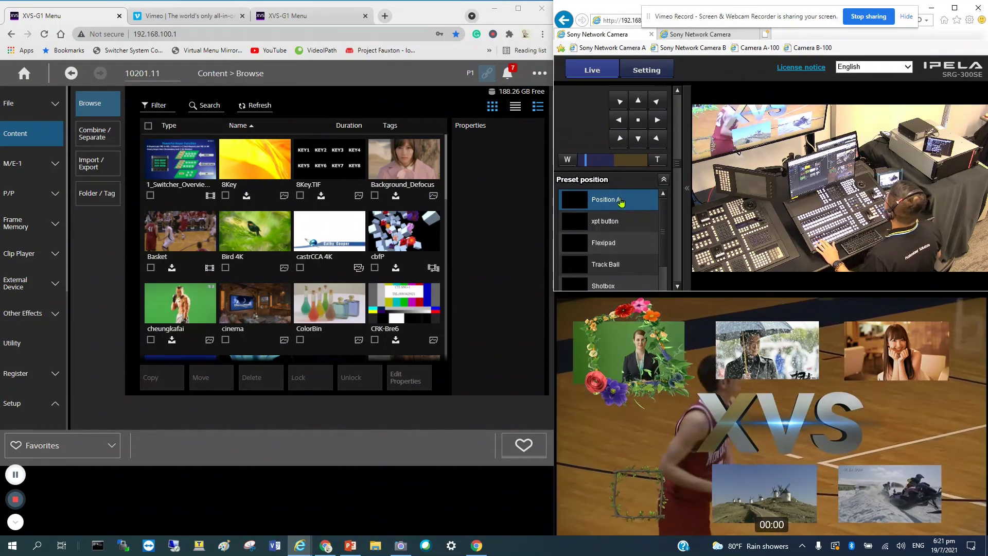
{"action": "left_click", "coordinate": [691, 37]}
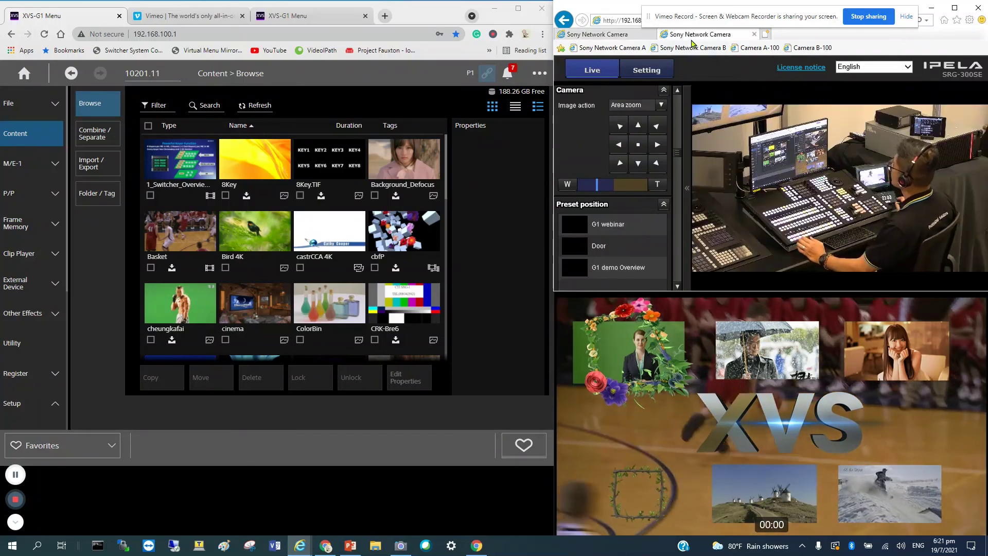